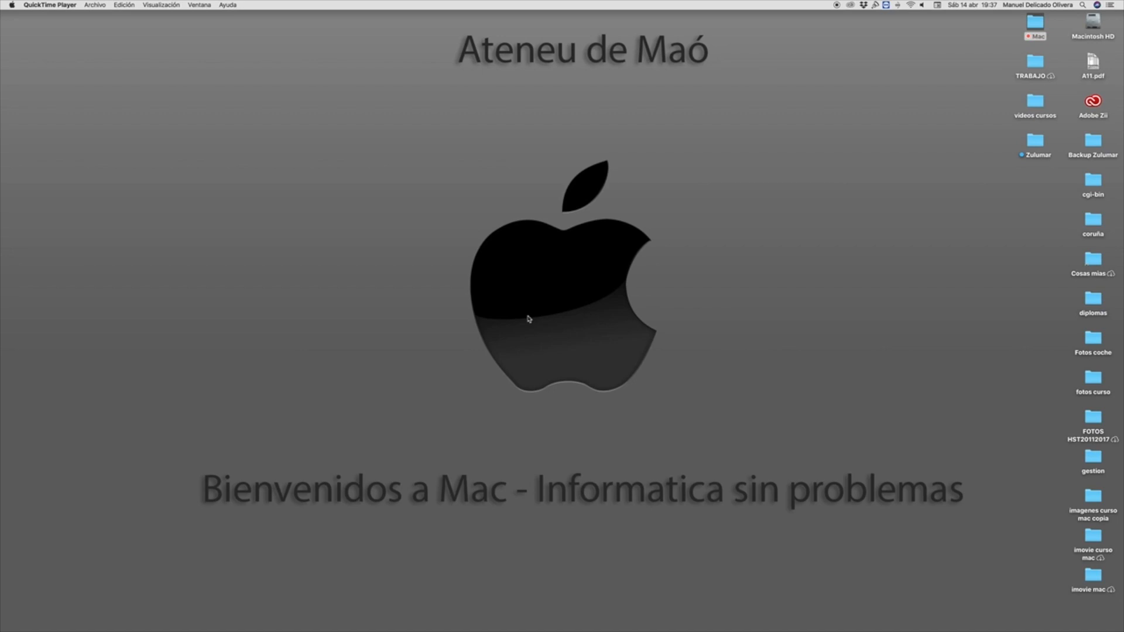
Step: Open the "tabla alumnos" spreadsheet from the Documentos folder in Finder and show it in full screen
mouse_move(608, 615)
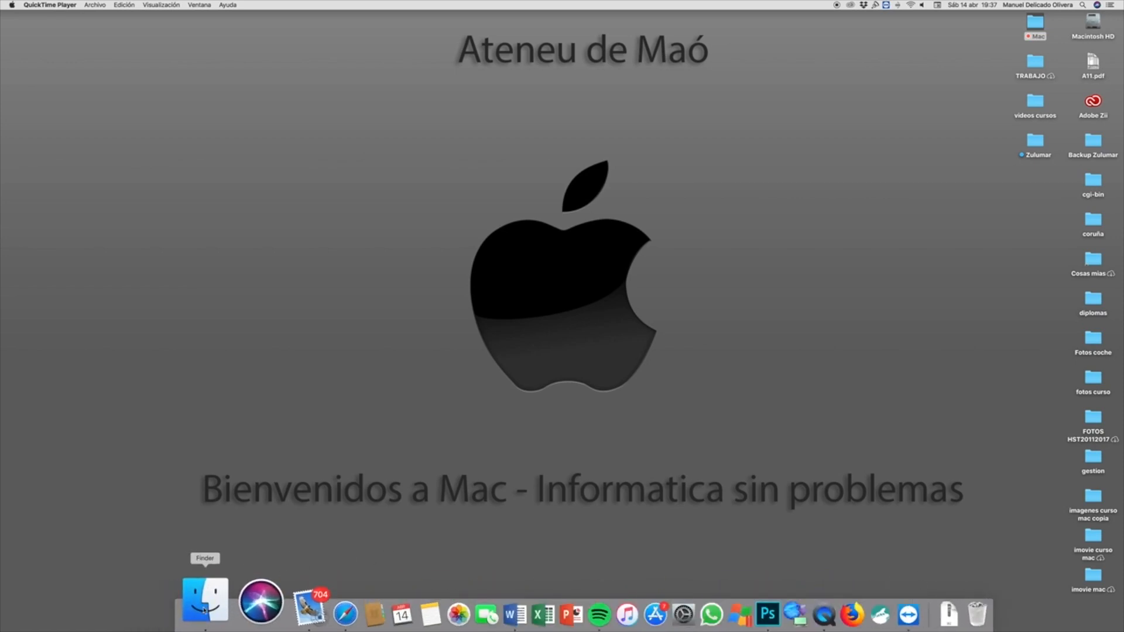
click(205, 611)
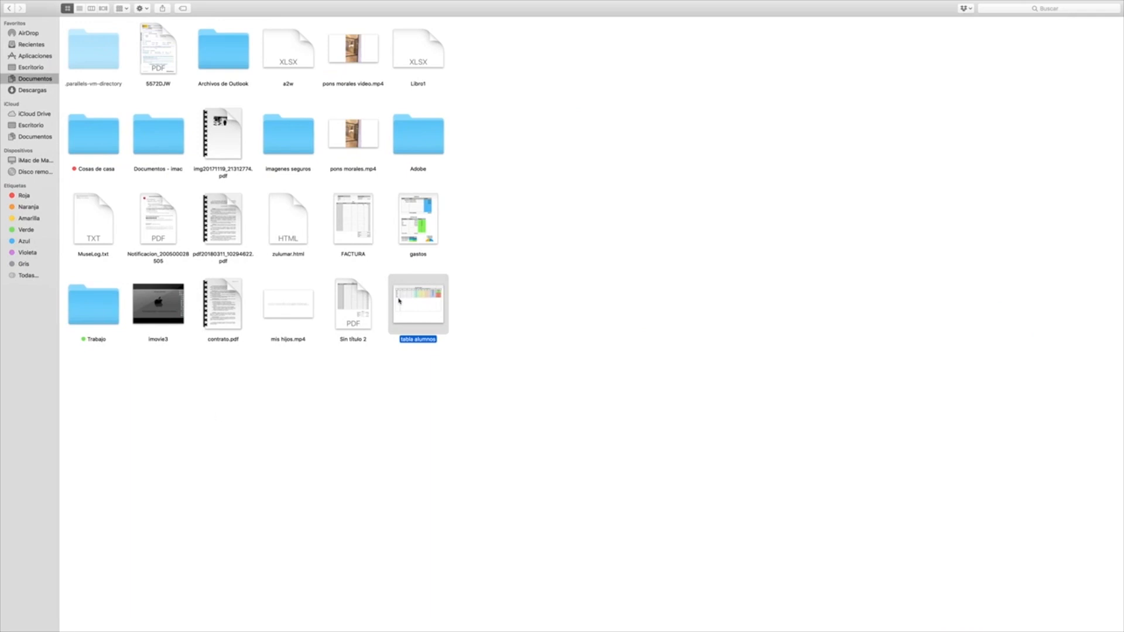
double_click(427, 317)
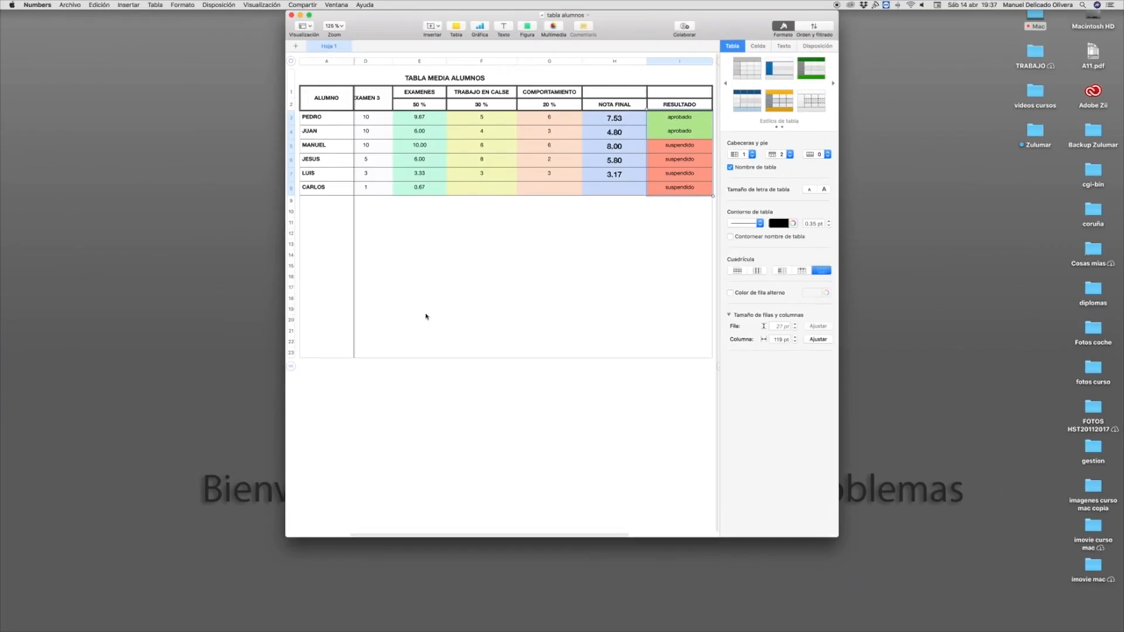
click(309, 16)
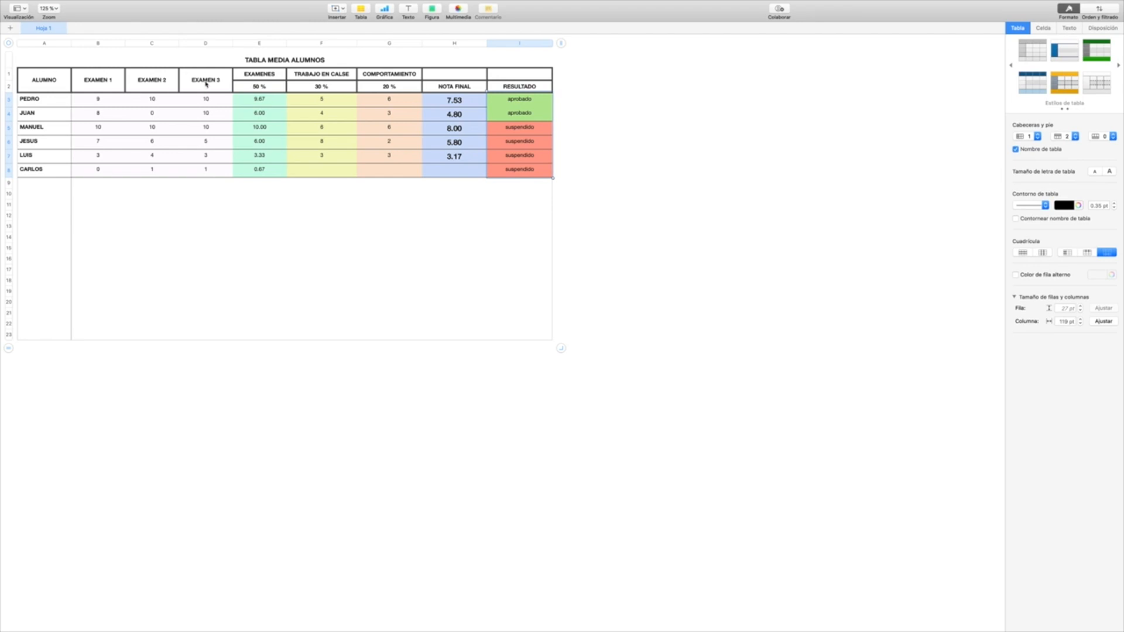
Step: Correct the misspelled header in cell F1 to "TRABAJO EN CLASE"
click(337, 81)
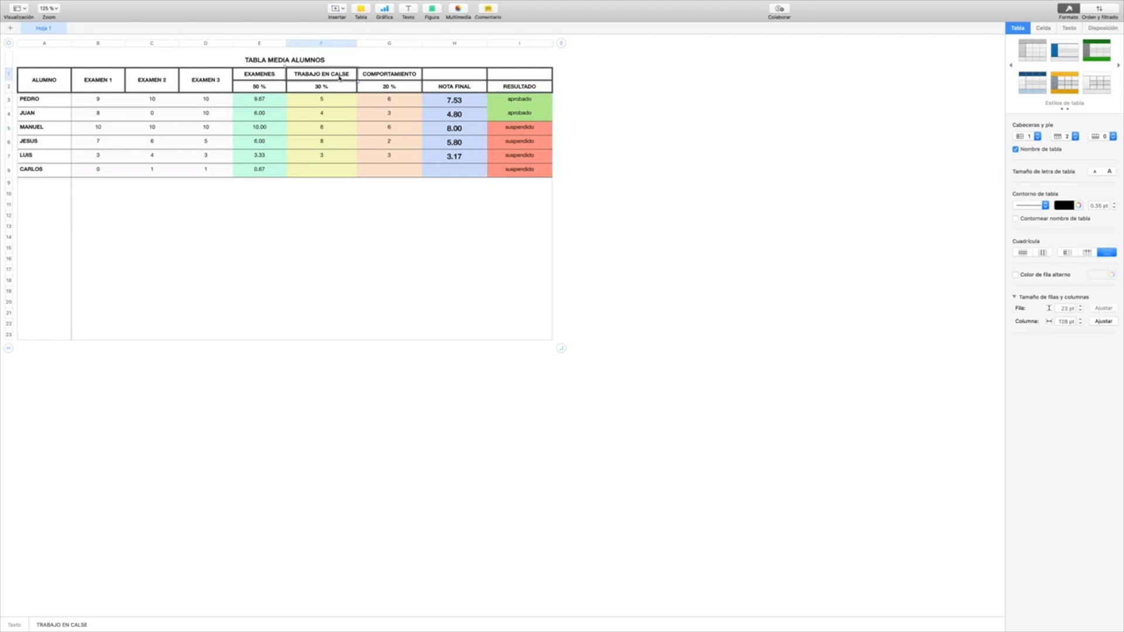
double_click(341, 73)
text(CLAse)
key(BackSpace)
key(BackSpace)
text(SEW)
key(BackSpace)
click(342, 90)
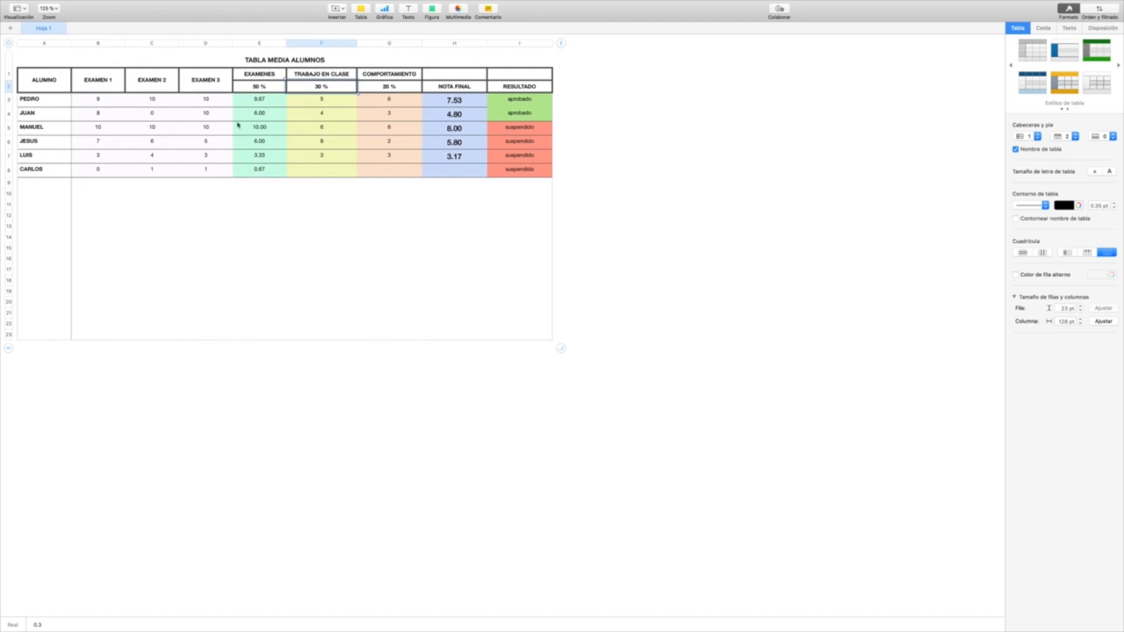
click(261, 101)
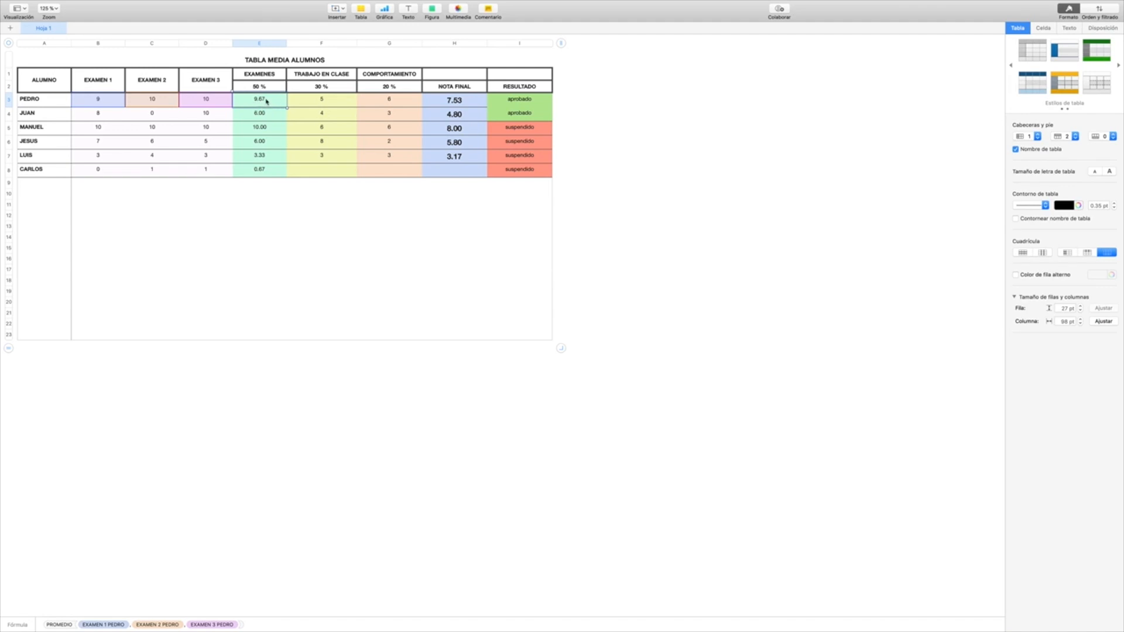
double_click(263, 102)
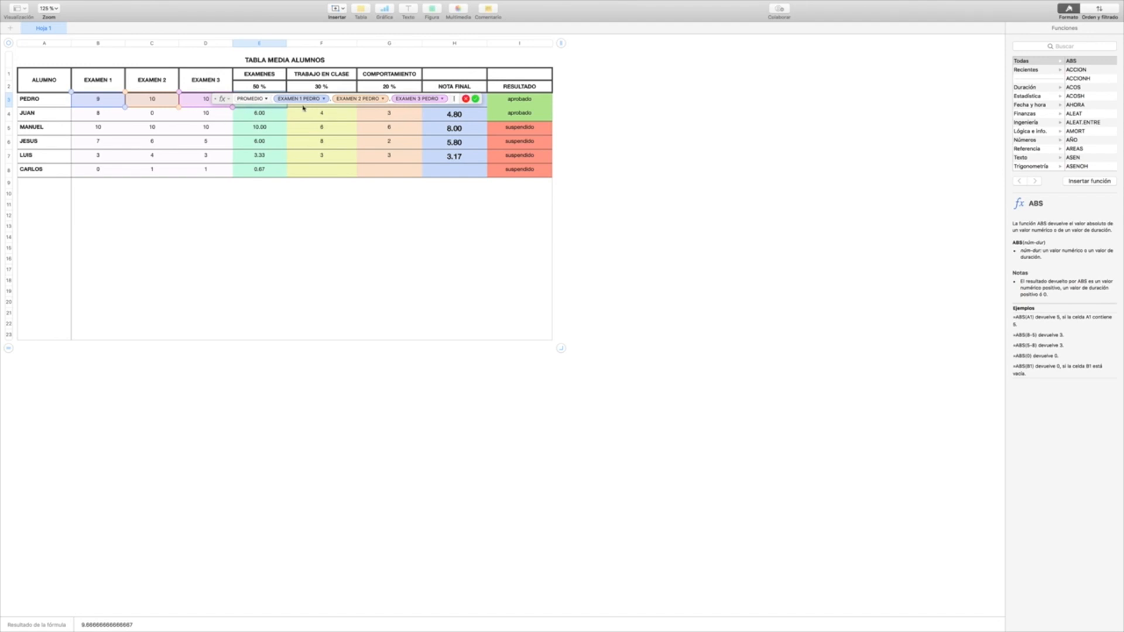
key(BackSpace)
key(BackSpace)
key(BackSpace)
key(BackSpace)
key(BackSpace)
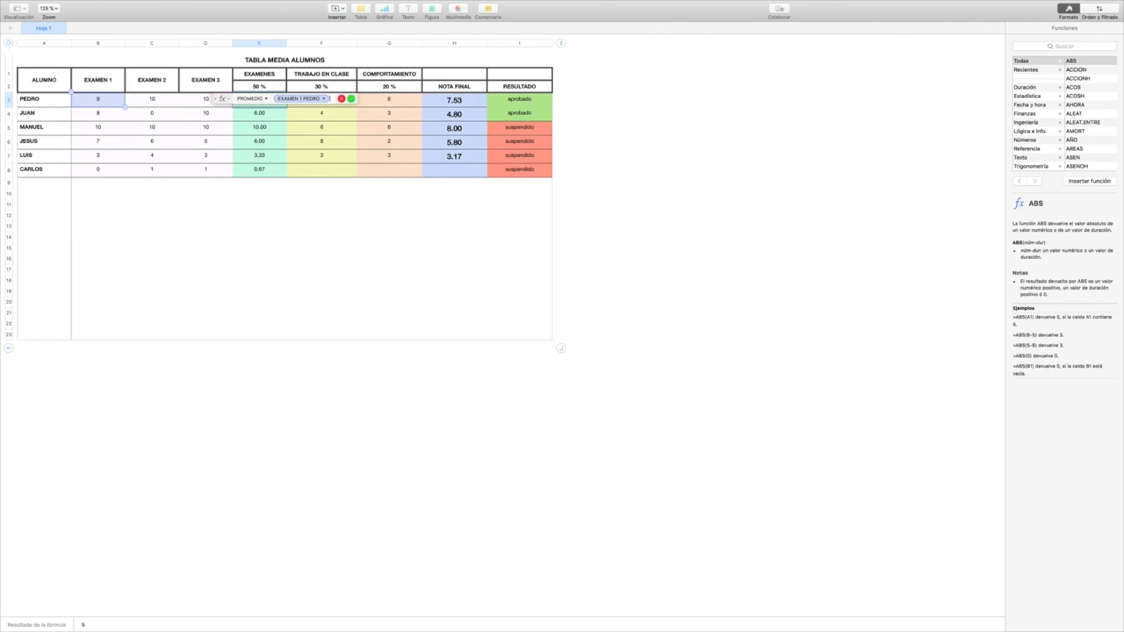
key(BackSpace)
key(BackSpace)
key(BackSpace)
key(BackSpace)
key(BackSpace)
key(BackSpace)
key(BackSpace)
key(BackSpace)
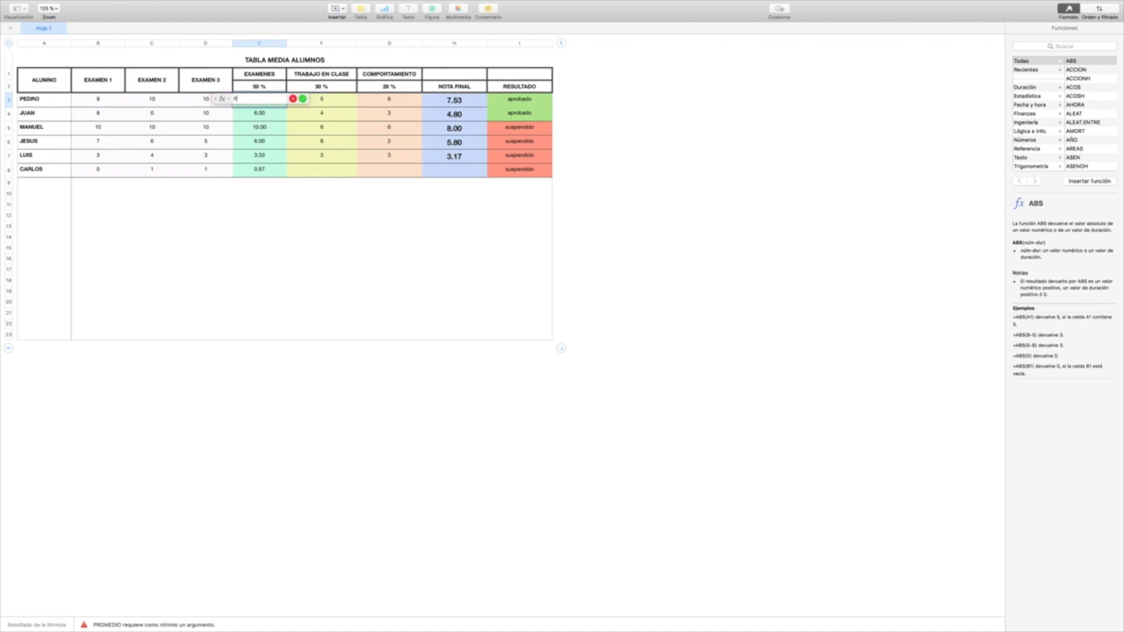
click(292, 99)
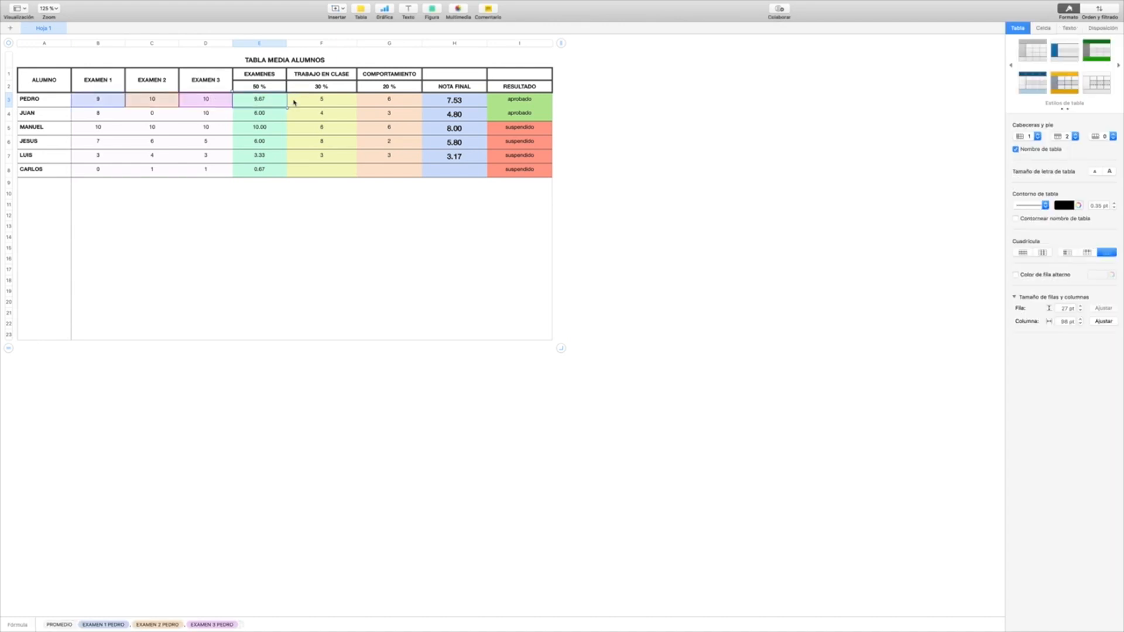
Step: Delete the existing average formula from the first student's EXAMENES cell, E3
double_click(263, 99)
key(BackSpace)
key(BackSpace)
key(BackSpace)
key(BackSpace)
key(BackSpace)
key(BackSpace)
key(BackSpace)
key(BackSpace)
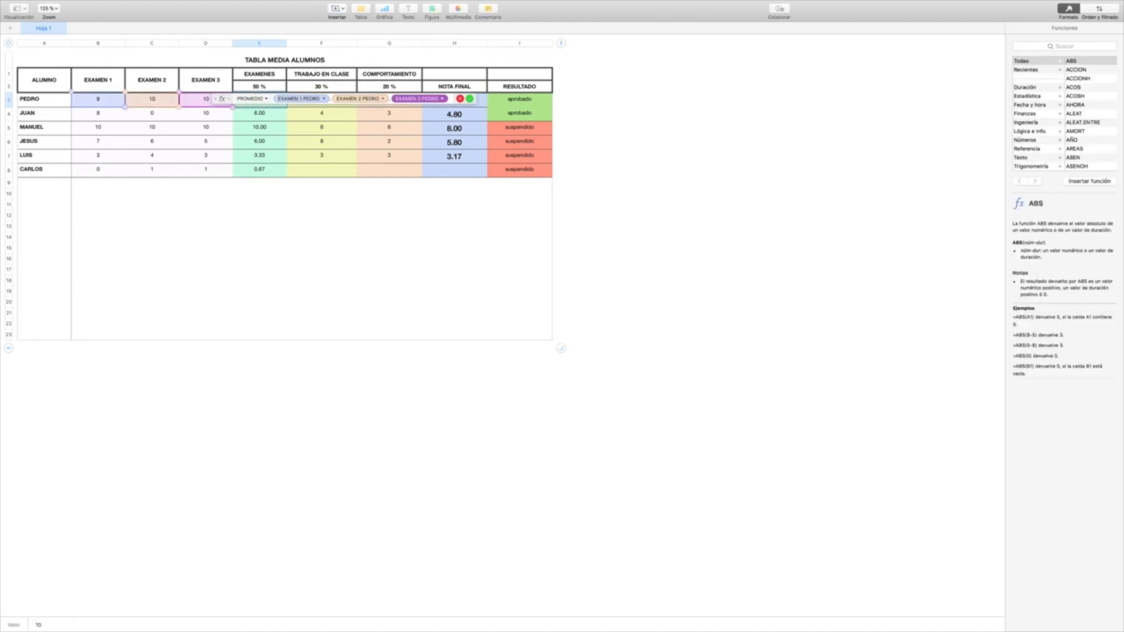
key(BackSpace)
key(BackSpace)
key(BackSpace)
key(BackSpace)
key(BackSpace)
key(BackSpace)
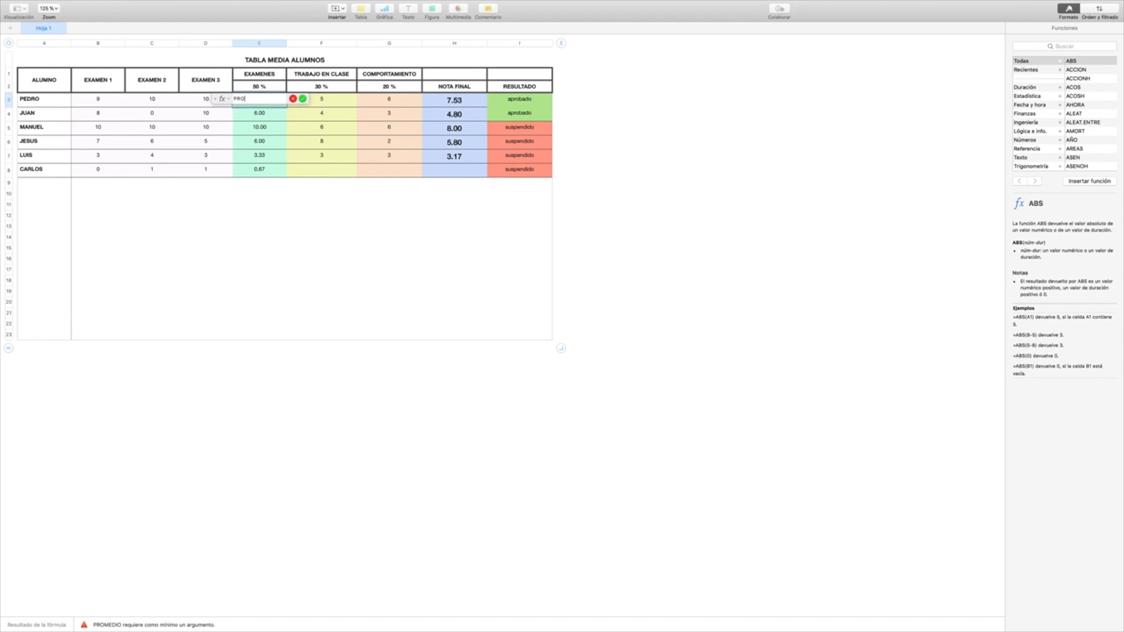
key(Return)
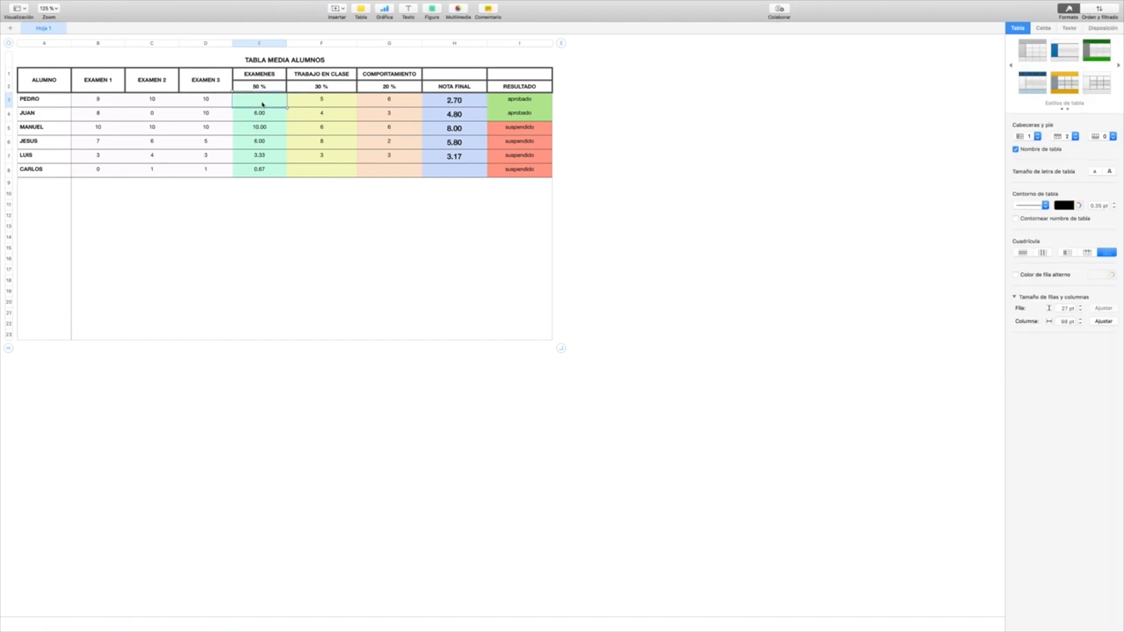
Step: Enter a PROMEDIO formula in cell E3 that averages the three exam grades in B3:D3
key(equal)
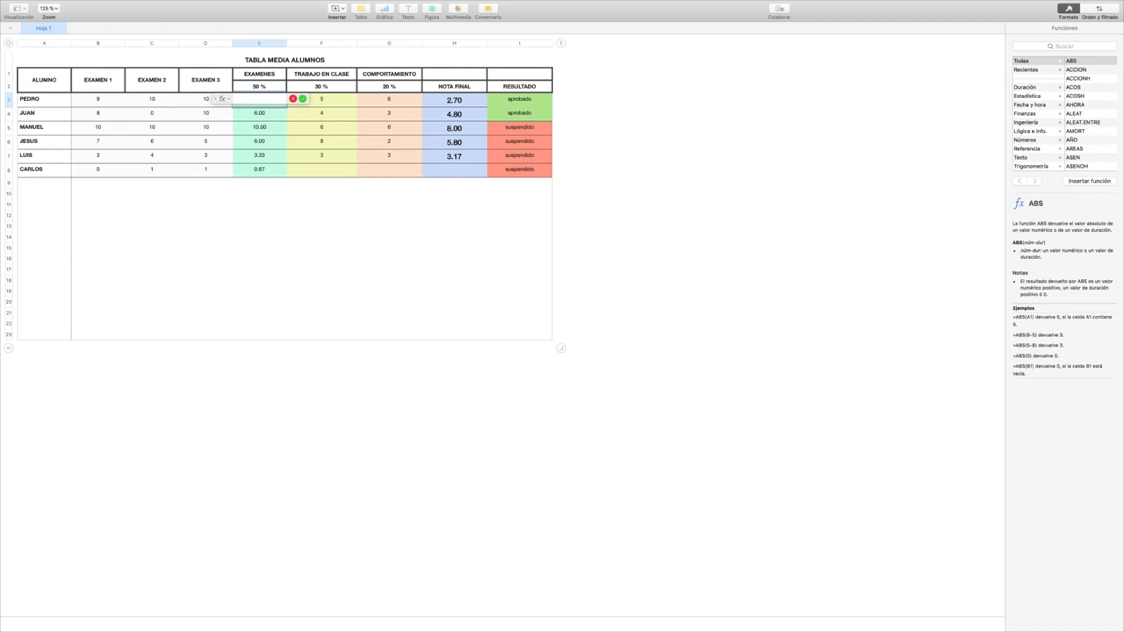
text(PROMEDIO)
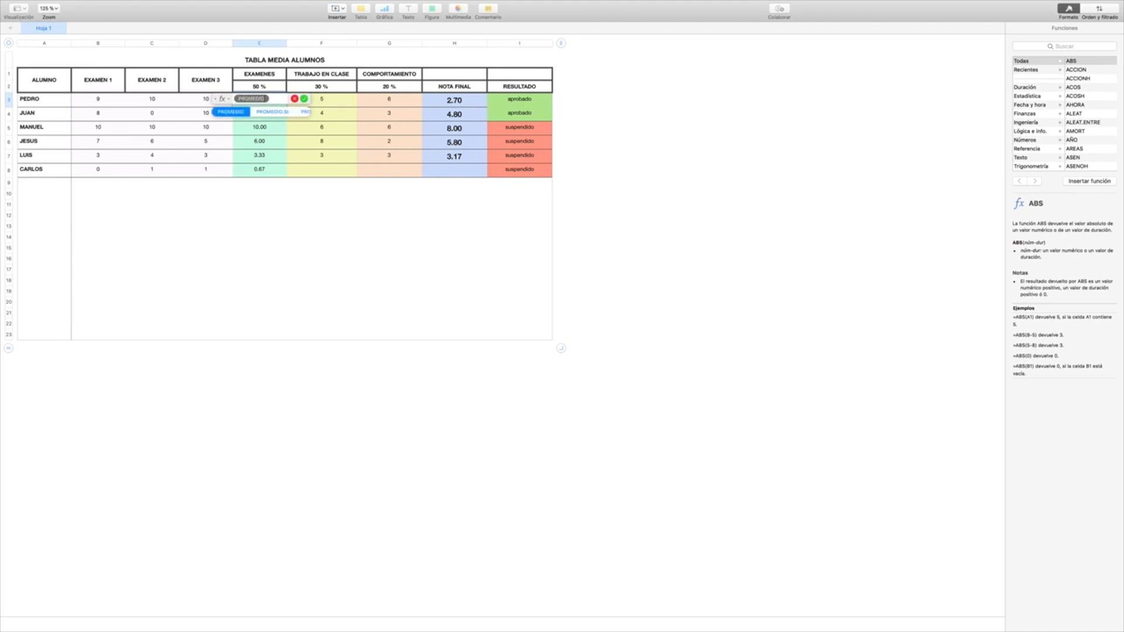
key(Return)
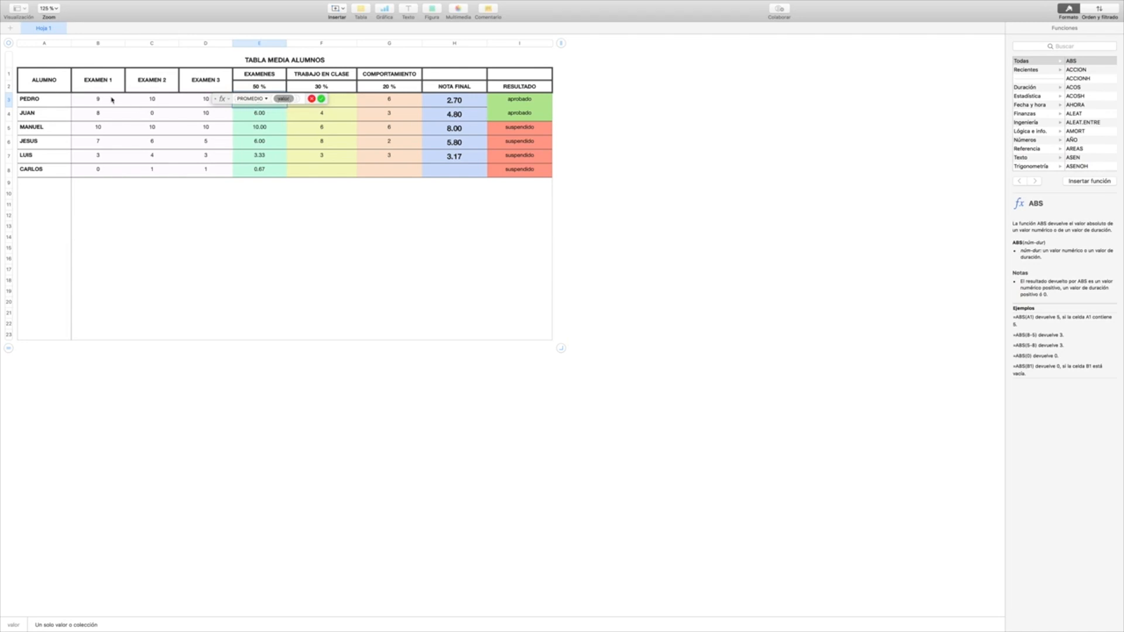
drag(91, 100, 198, 104)
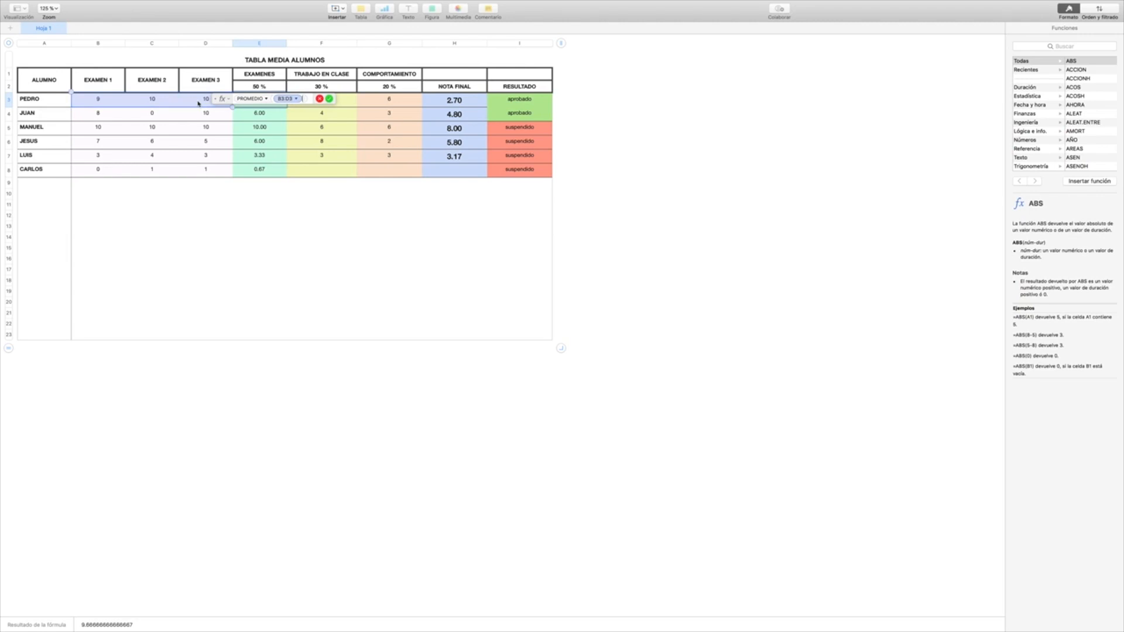
key(Return)
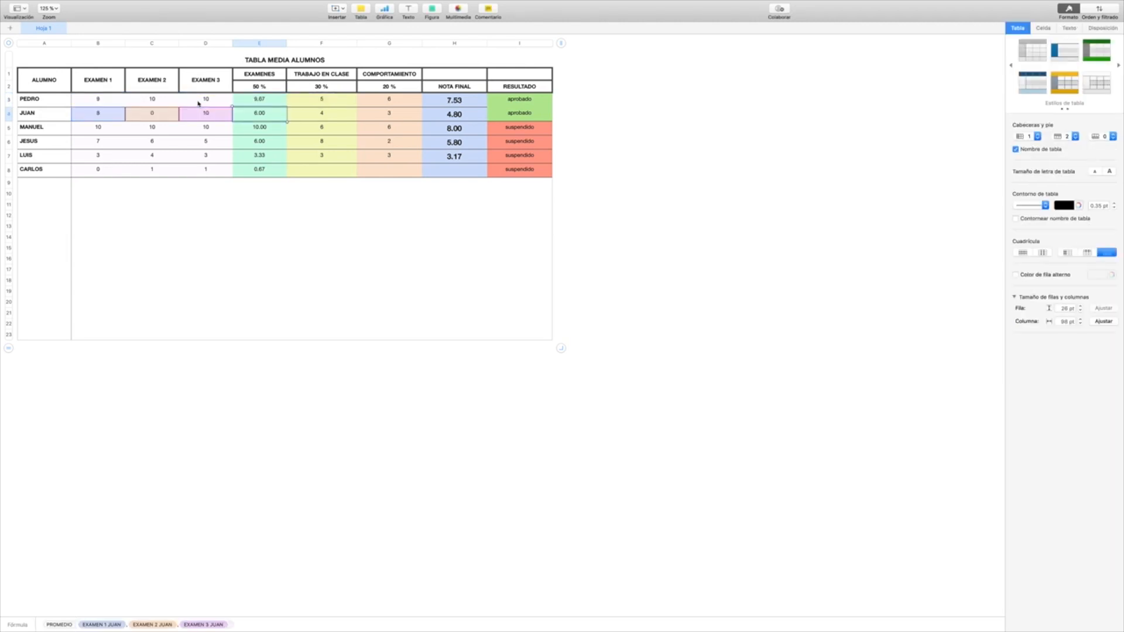
Step: Review the PROMEDIO formula in cell E3 and the cell range it uses
click(261, 99)
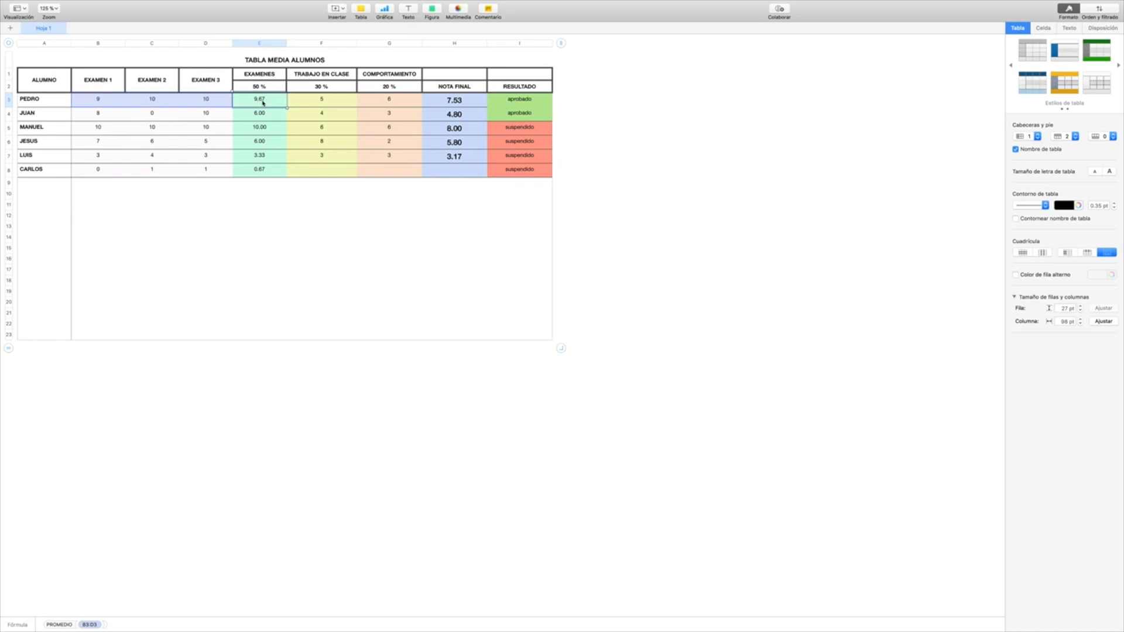
double_click(263, 102)
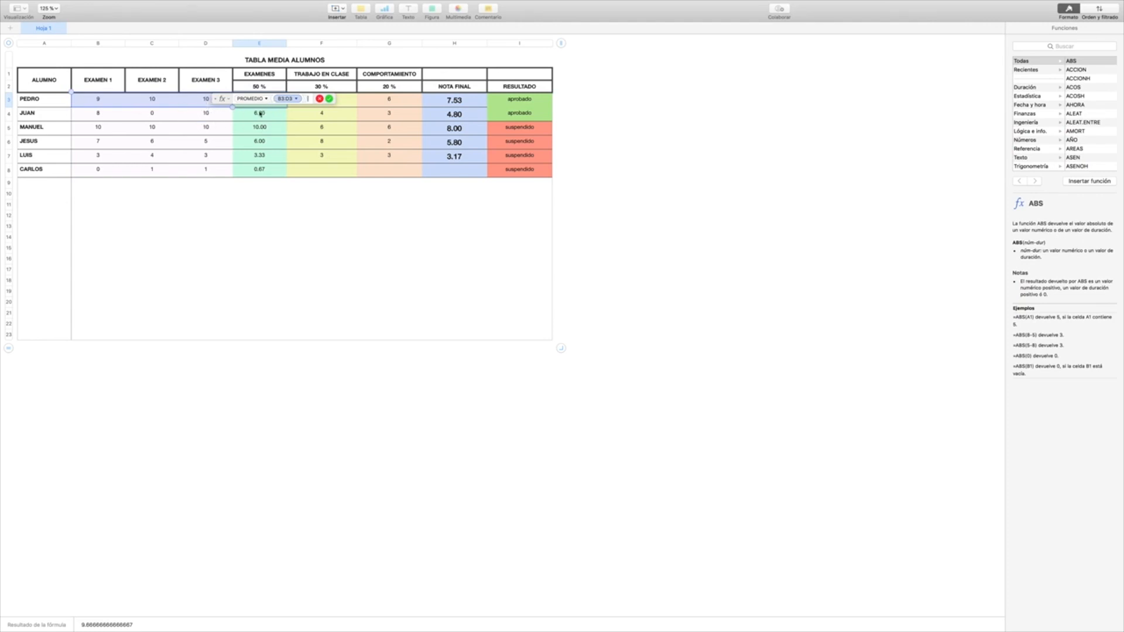
key(Return)
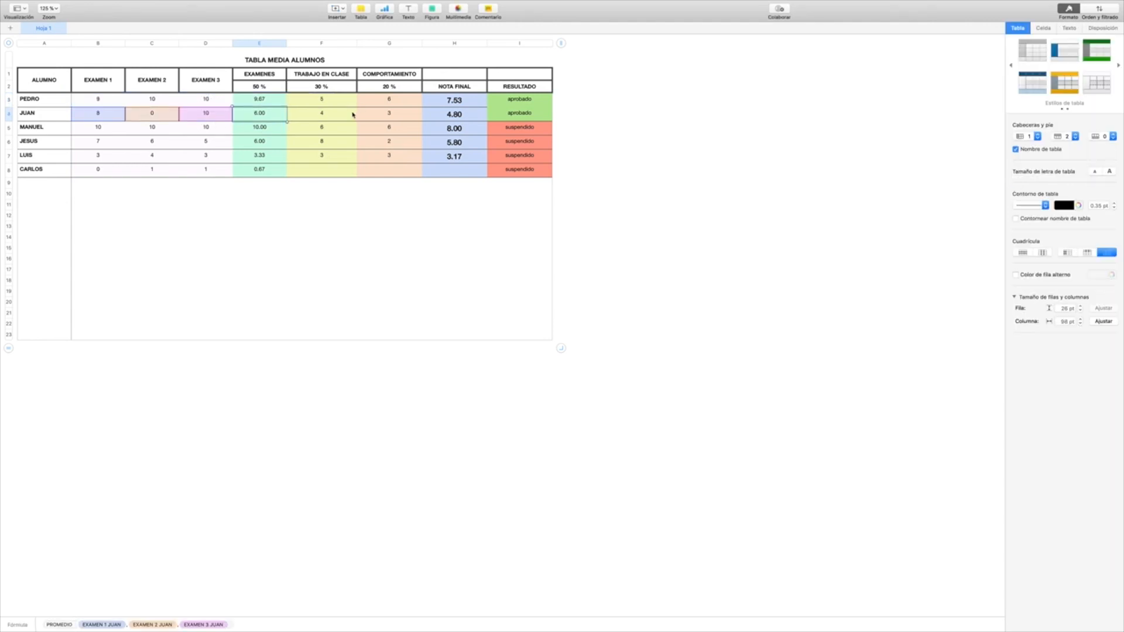
Step: Set the EXAMEN 2 grade in C3 to 7 and fill the average formula from E3 down to E8
click(148, 101)
text(7)
key(Return)
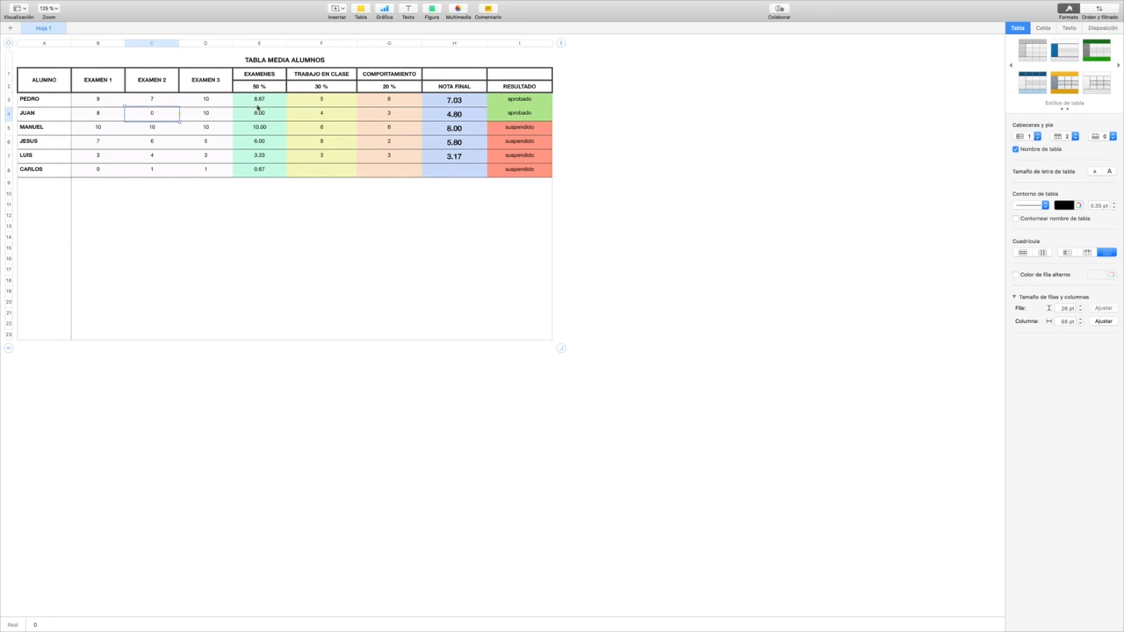
click(259, 103)
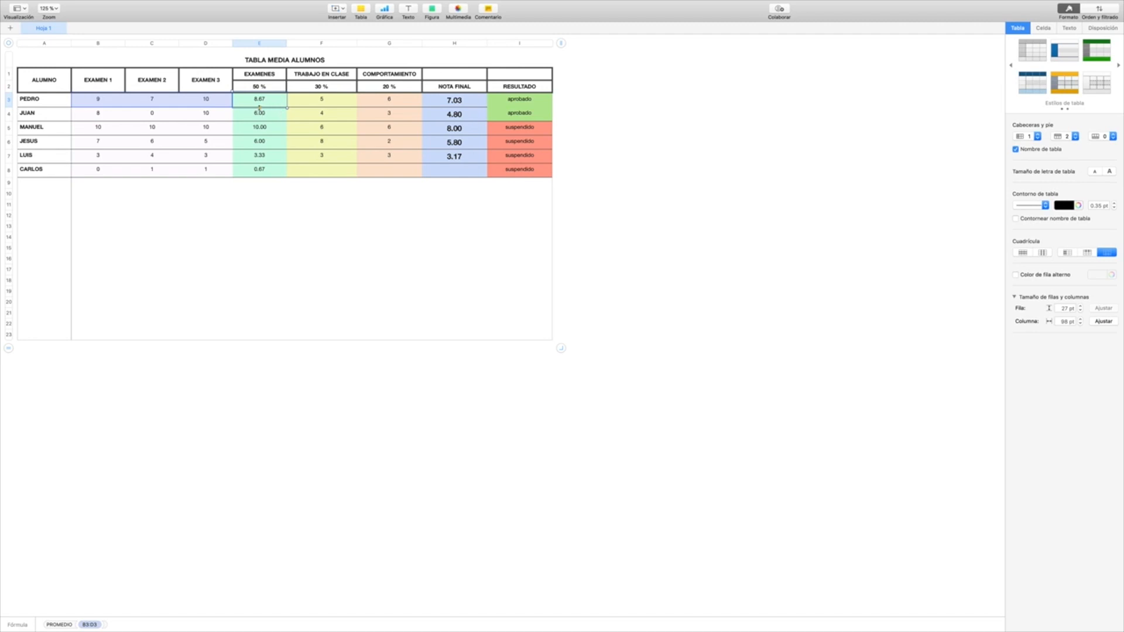
drag(260, 107, 265, 172)
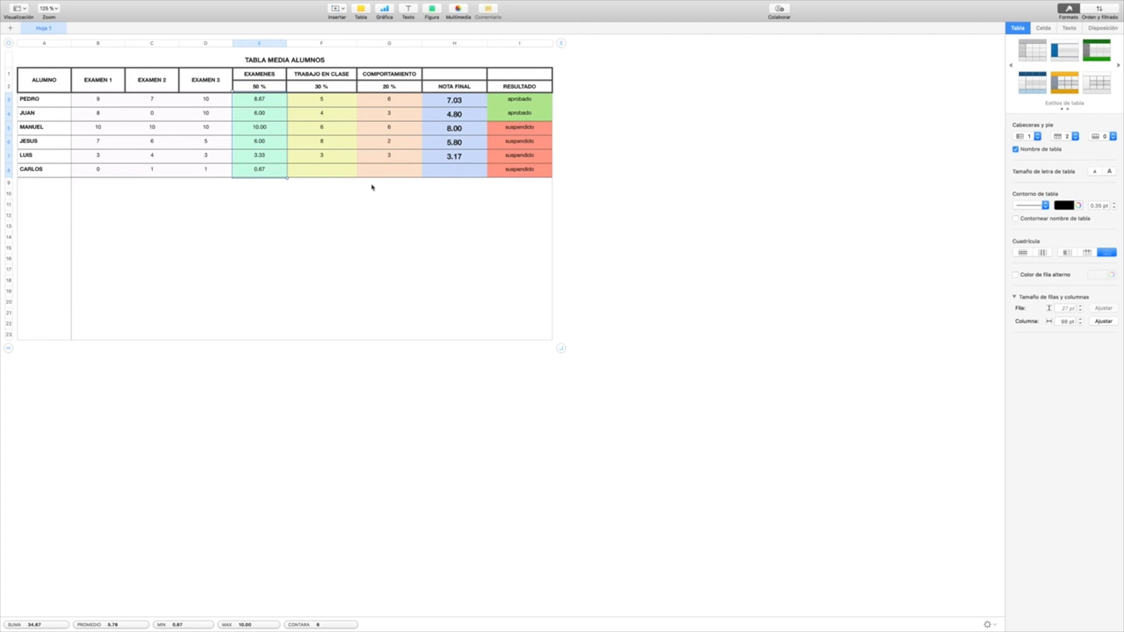
Step: Enter 5 for both TRABAJO EN CLASE and COMPORTAMIENTO in the last student's row, row 8
click(330, 173)
text(5)
key(Tab)
text(5)
key(Tab)
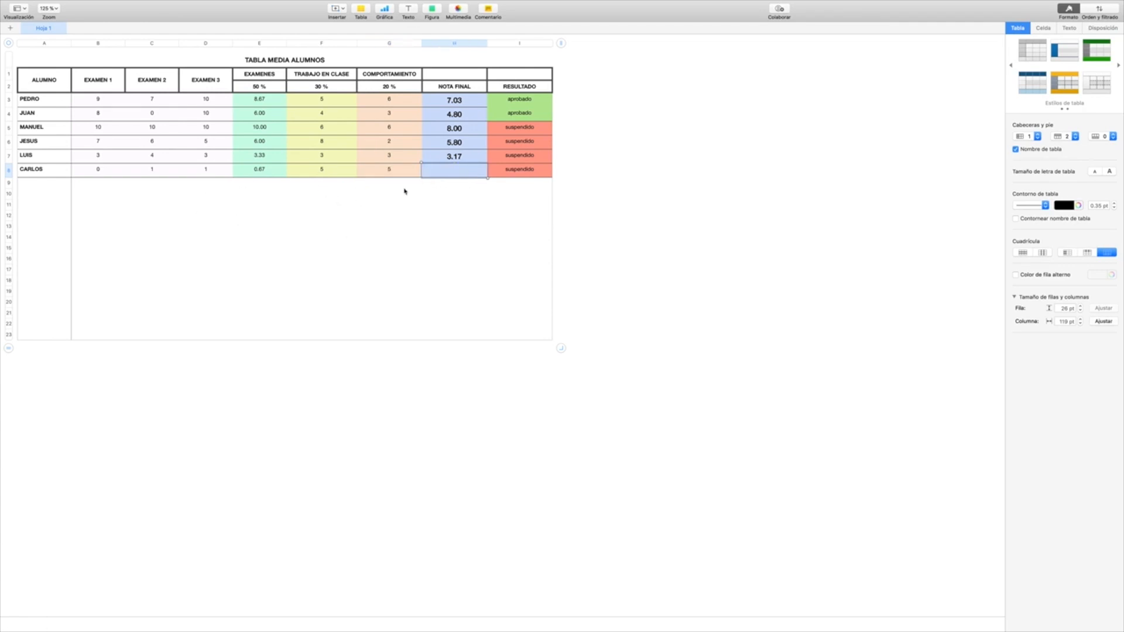
Step: Fill the NOTA FINAL formula from H3 down to H8 to include the last student
click(452, 161)
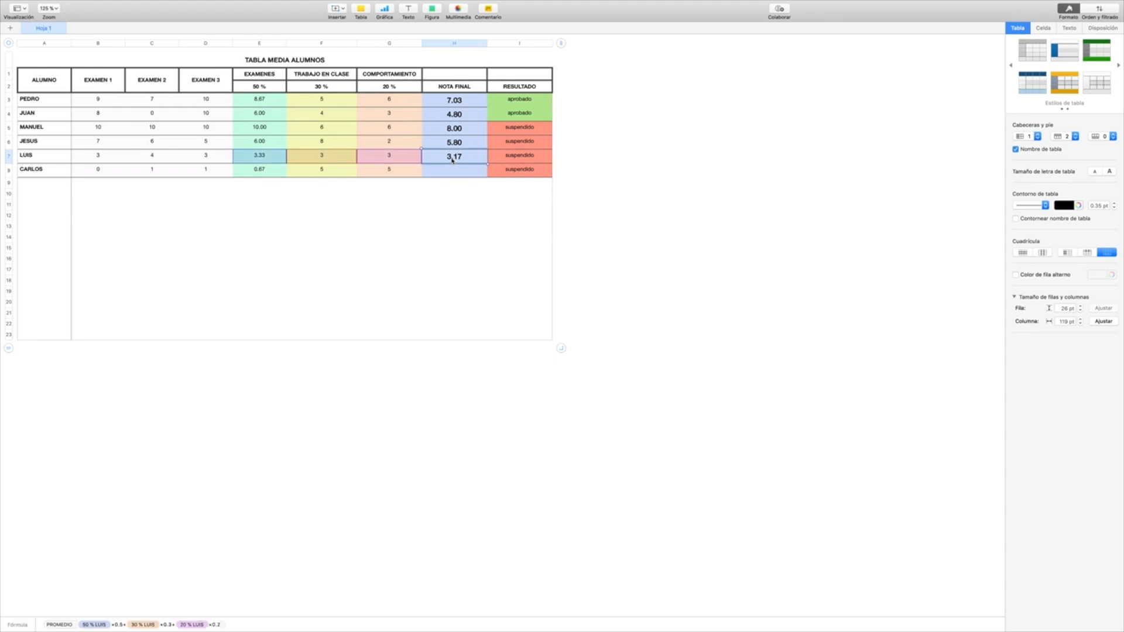
click(461, 103)
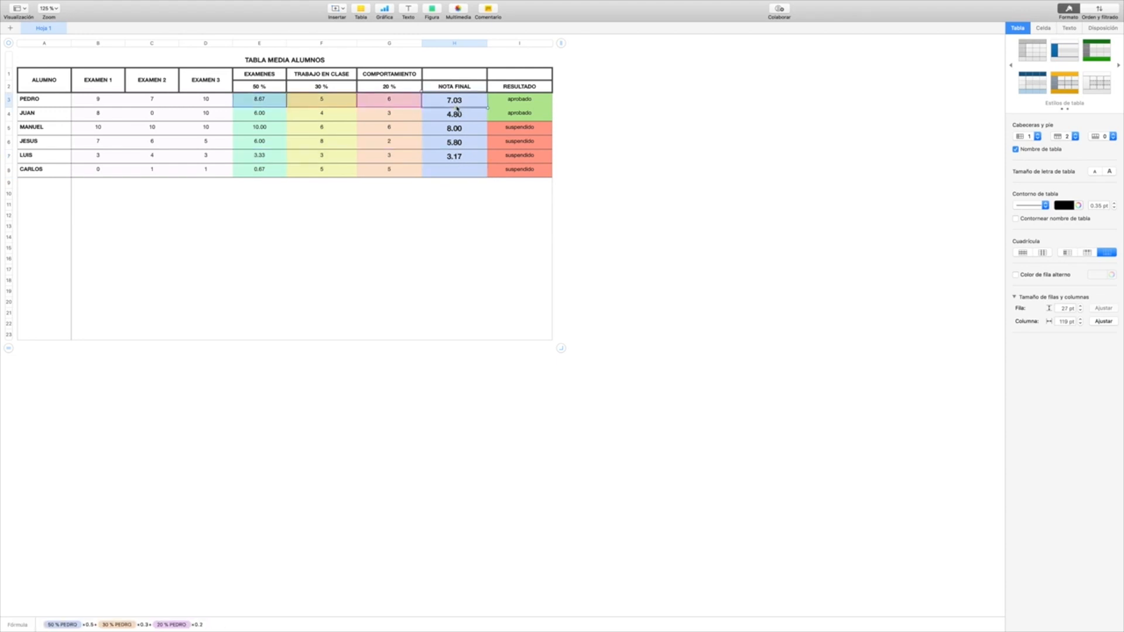
drag(454, 108, 470, 178)
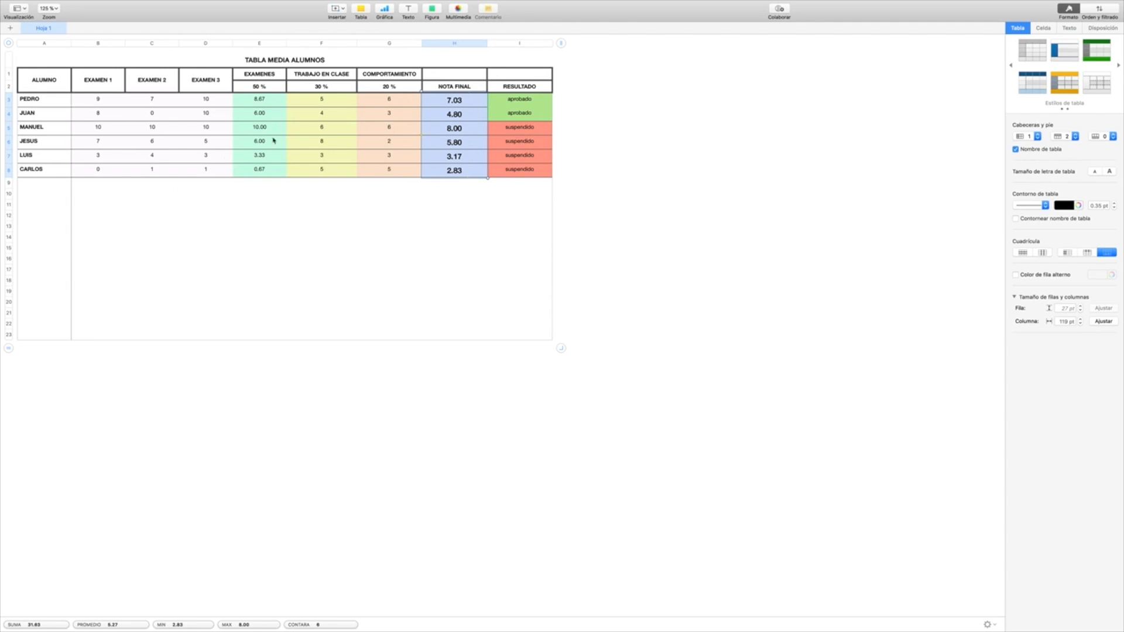
Step: Examine how the exam average formula in cell E3 is built
click(269, 104)
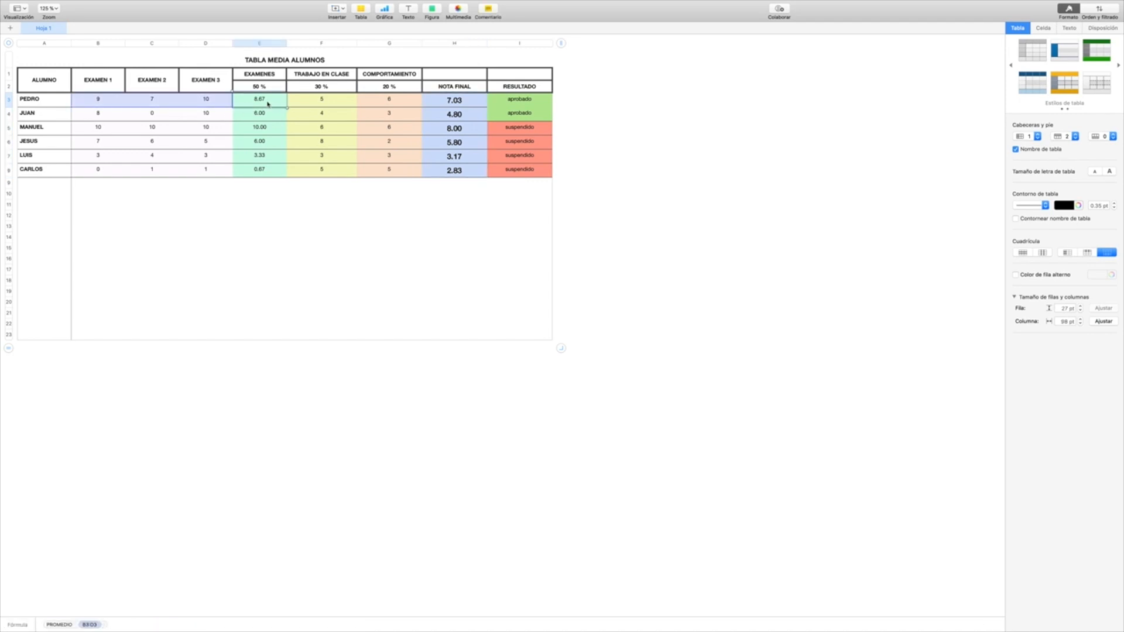
click(267, 104)
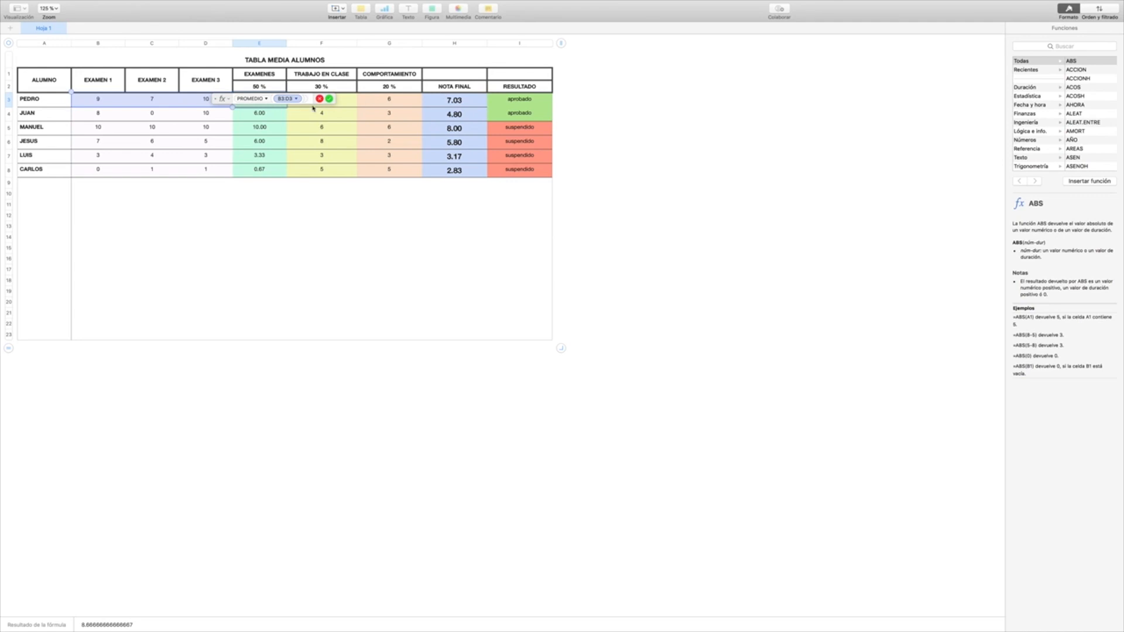
click(329, 98)
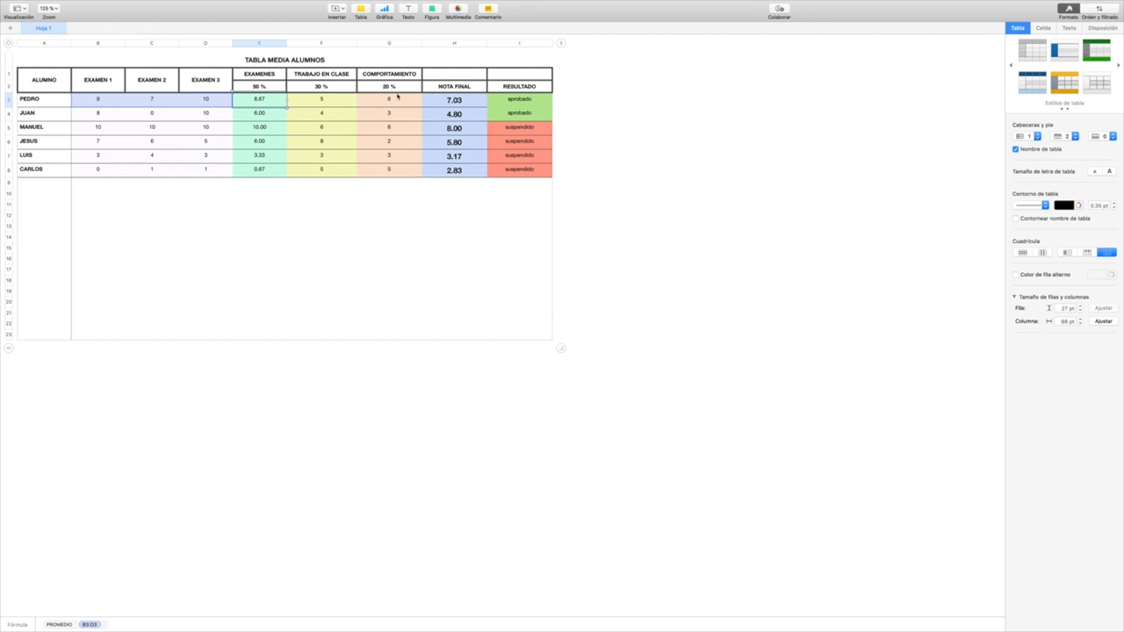
Step: Clear the NOTA FINAL formula in cell H3 and place the formula editor clear of the table
click(457, 101)
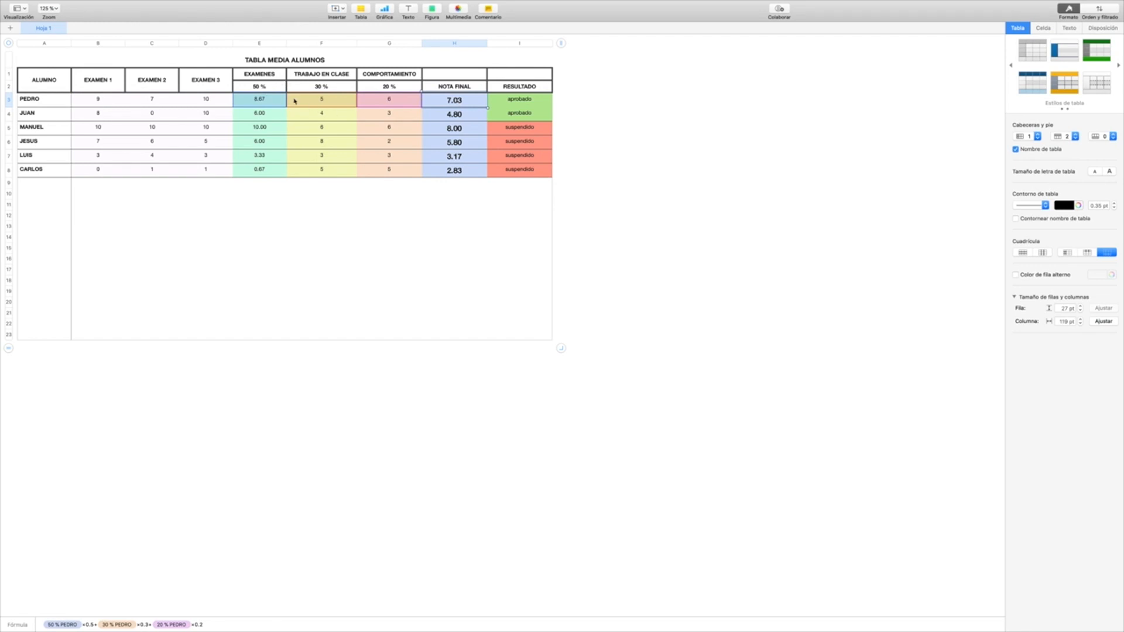
double_click(458, 101)
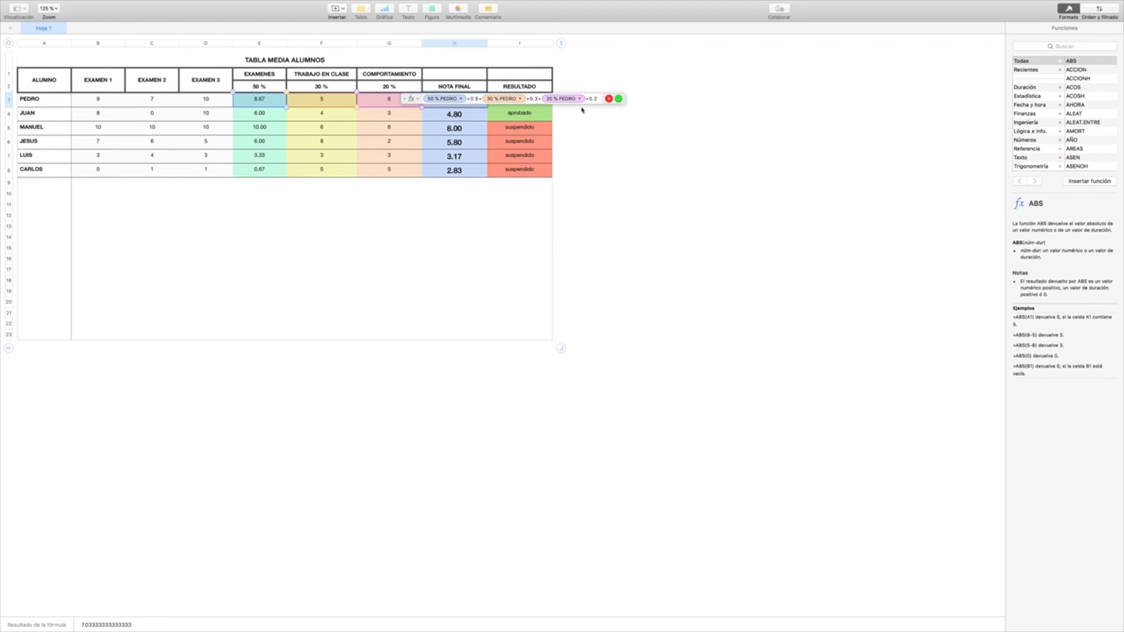
key(BackSpace)
key(BackSpace)
key(BackSpace)
key(BackSpace)
key(BackSpace)
key(BackSpace)
key(BackSpace)
key(BackSpace)
key(BackSpace)
key(BackSpace)
key(BackSpace)
key(BackSpace)
key(BackSpace)
key(BackSpace)
key(BackSpace)
key(BackSpace)
key(BackSpace)
key(BackSpace)
key(BackSpace)
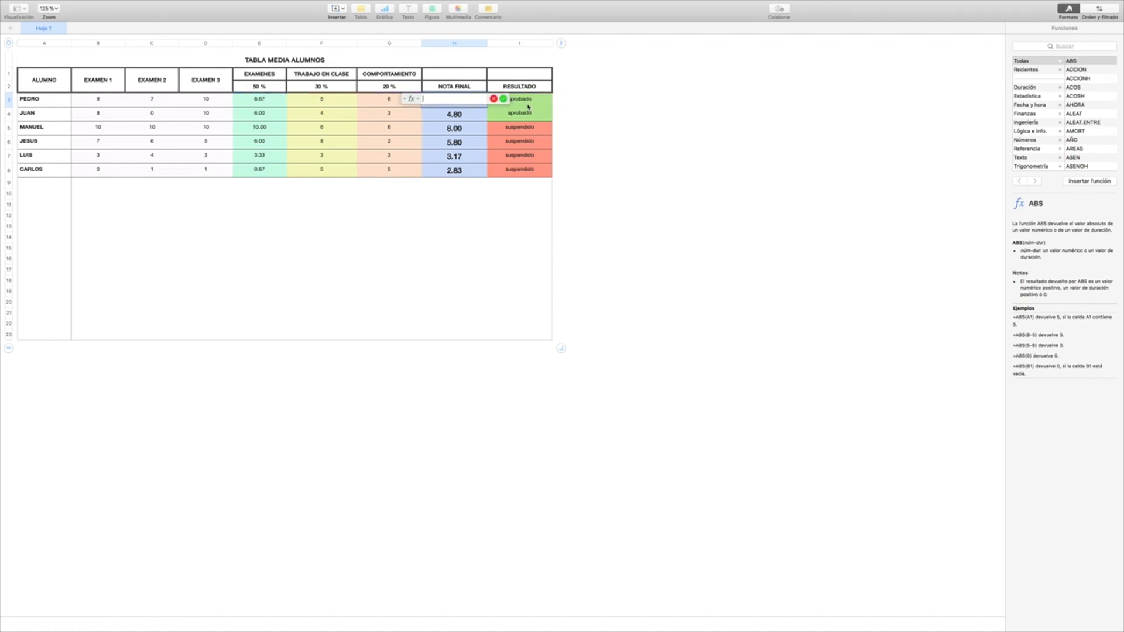
drag(408, 100, 601, 117)
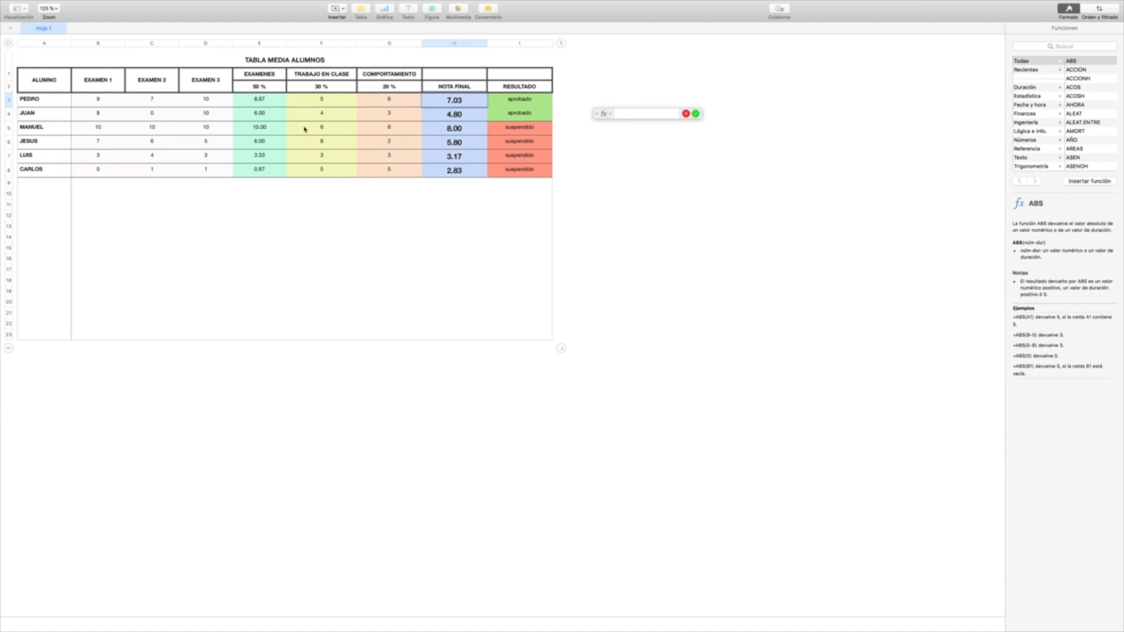
Step: Try to rebuild the weighted grade formula in H3 with decimal commas, as E3×0,5+F3×0,3+G3×0,2
click(267, 102)
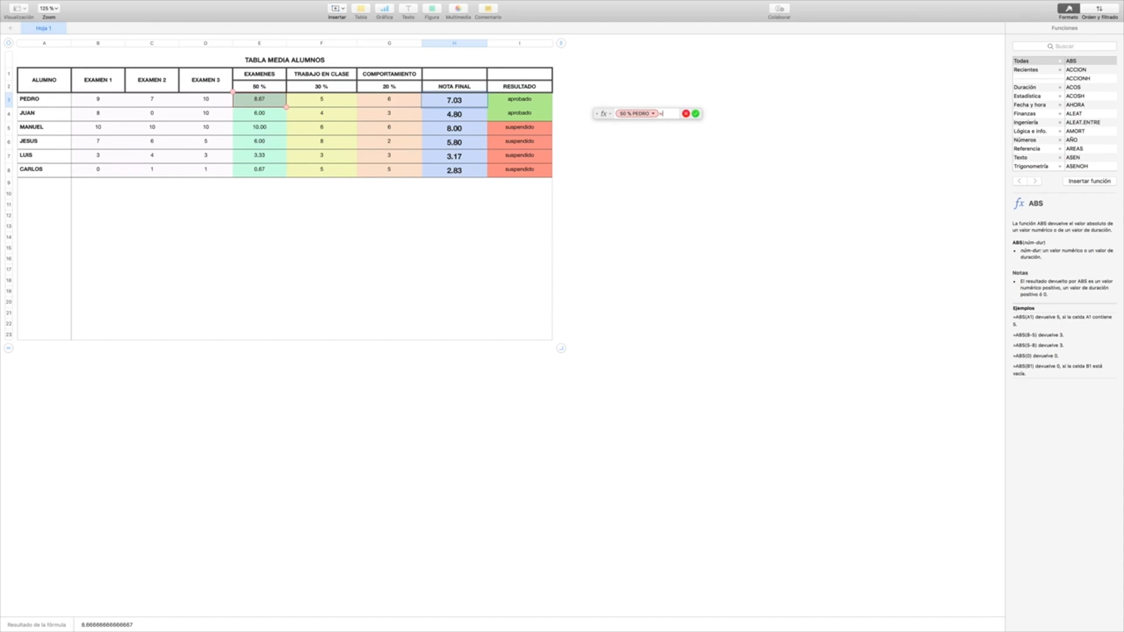
text(*0)
text(,5+)
click(326, 106)
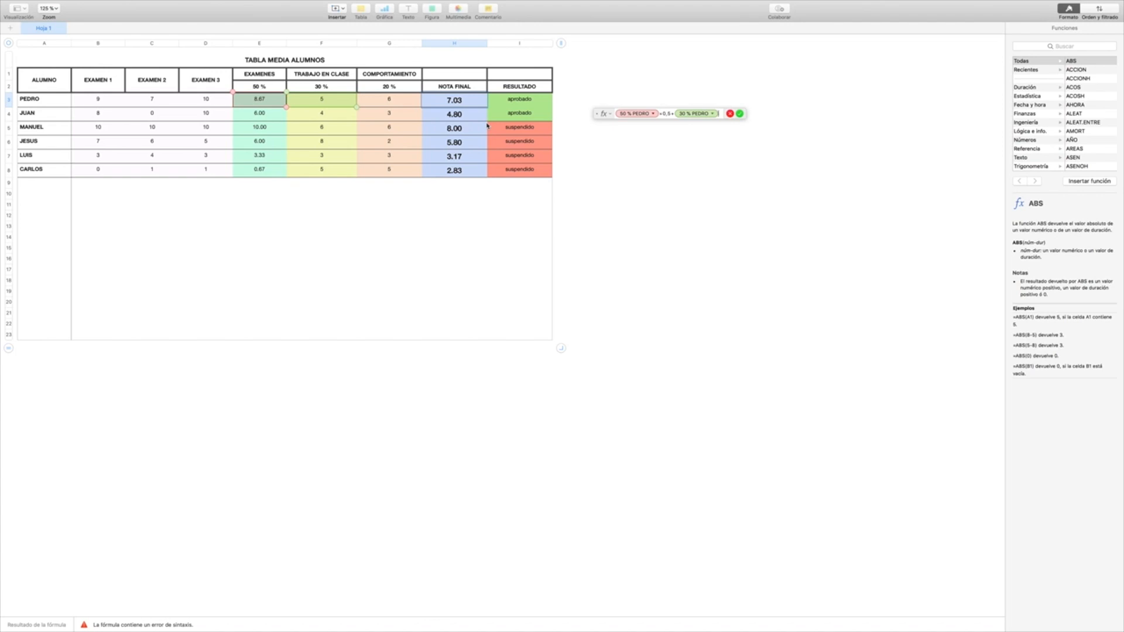
text(*)
text(0,3)
text(+)
click(391, 103)
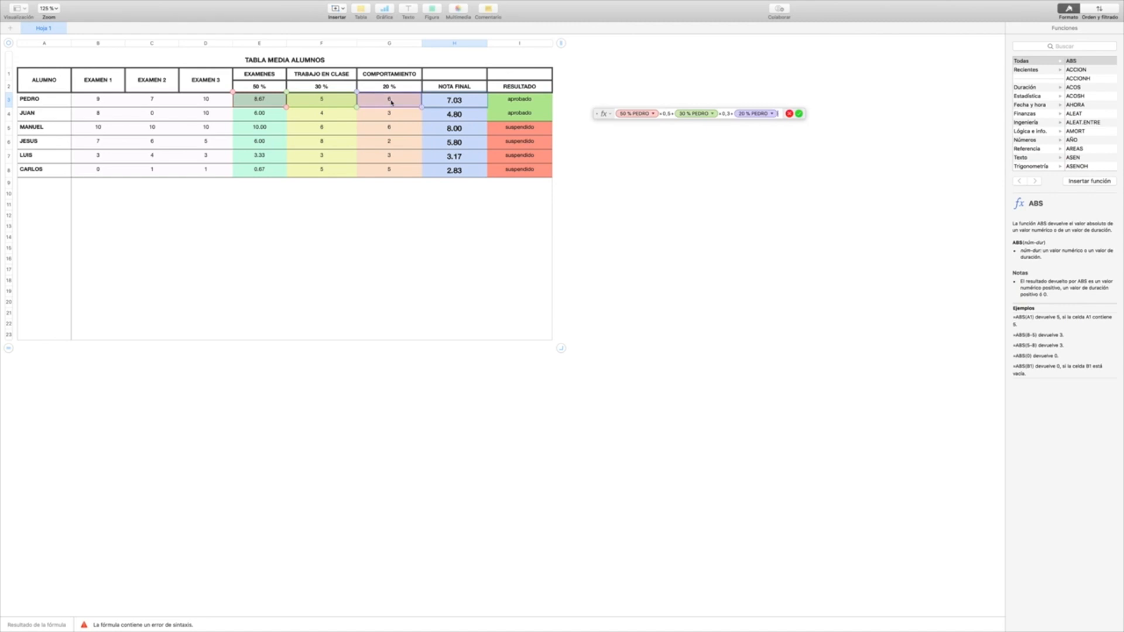
text(*0,3)
key(Return)
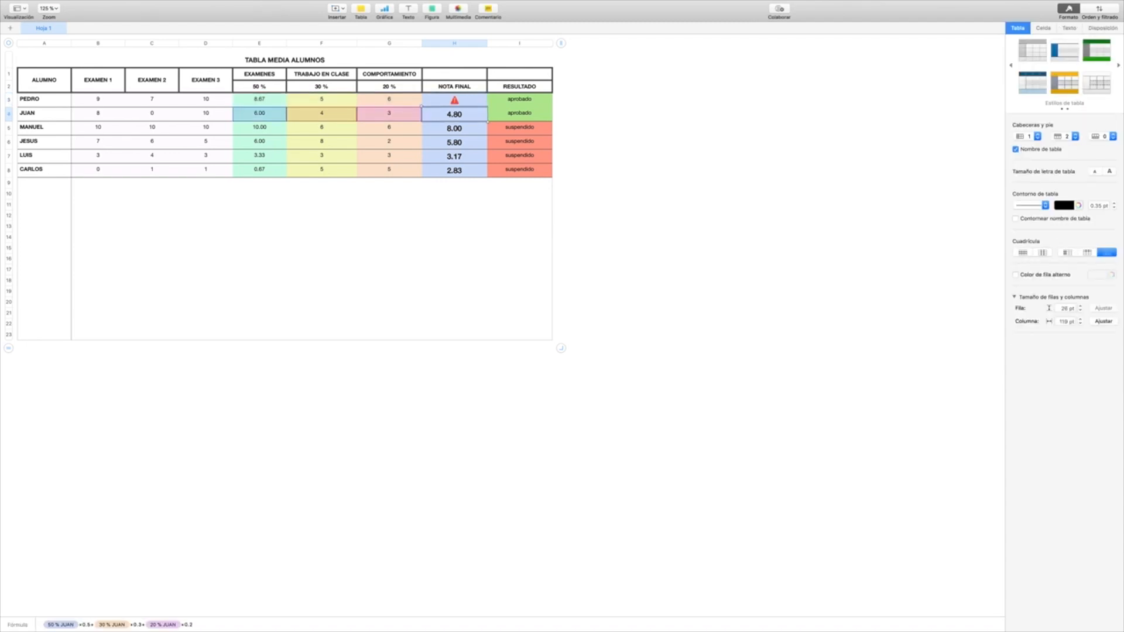
Step: Reopen the NOTA FINAL formula in H3 and delete its whole decimal-comma expression
click(455, 100)
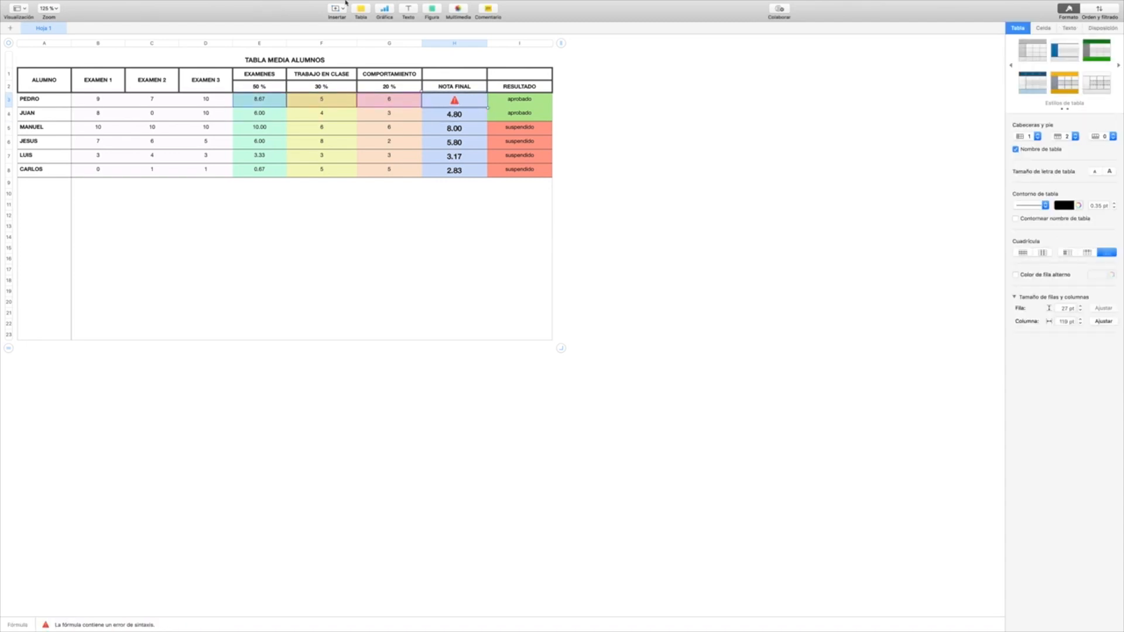
double_click(458, 103)
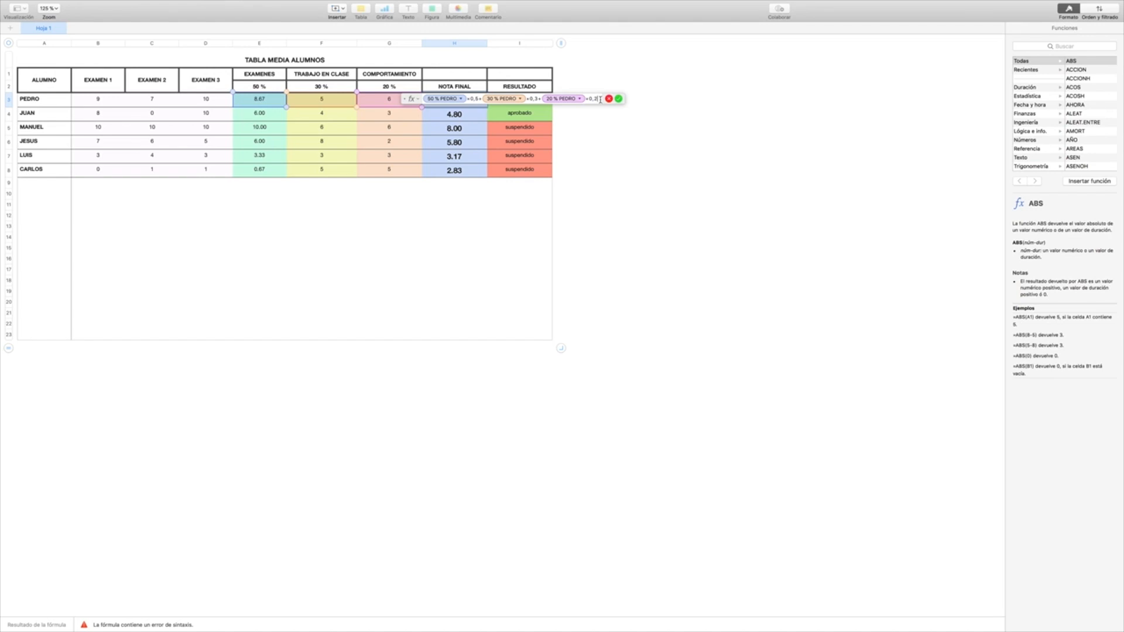
drag(600, 99, 483, 83)
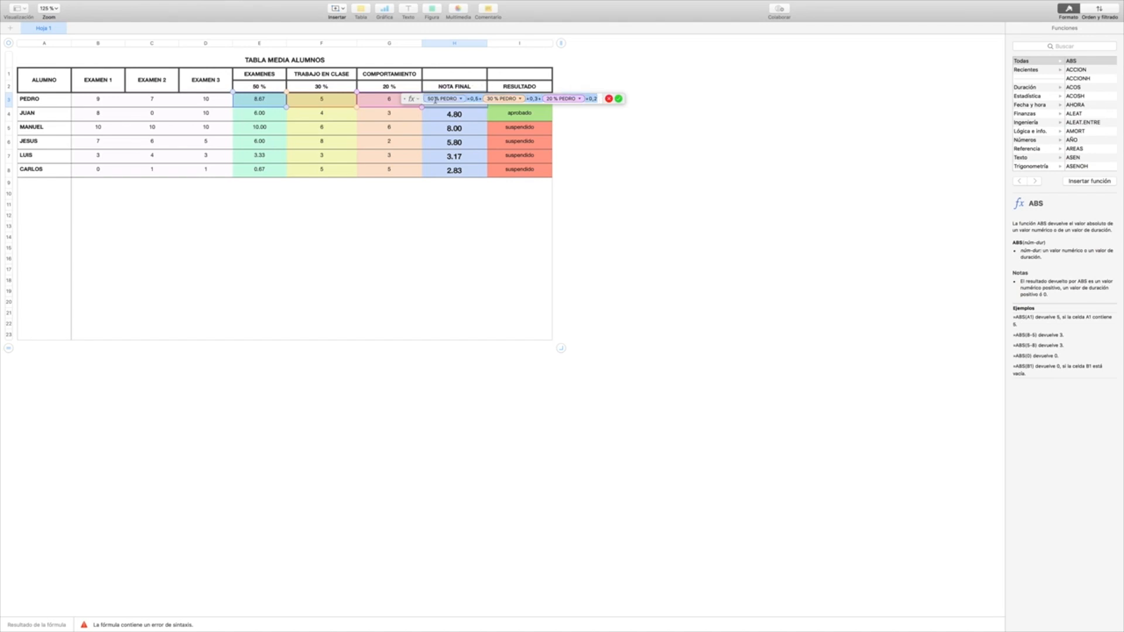
key(BackSpace)
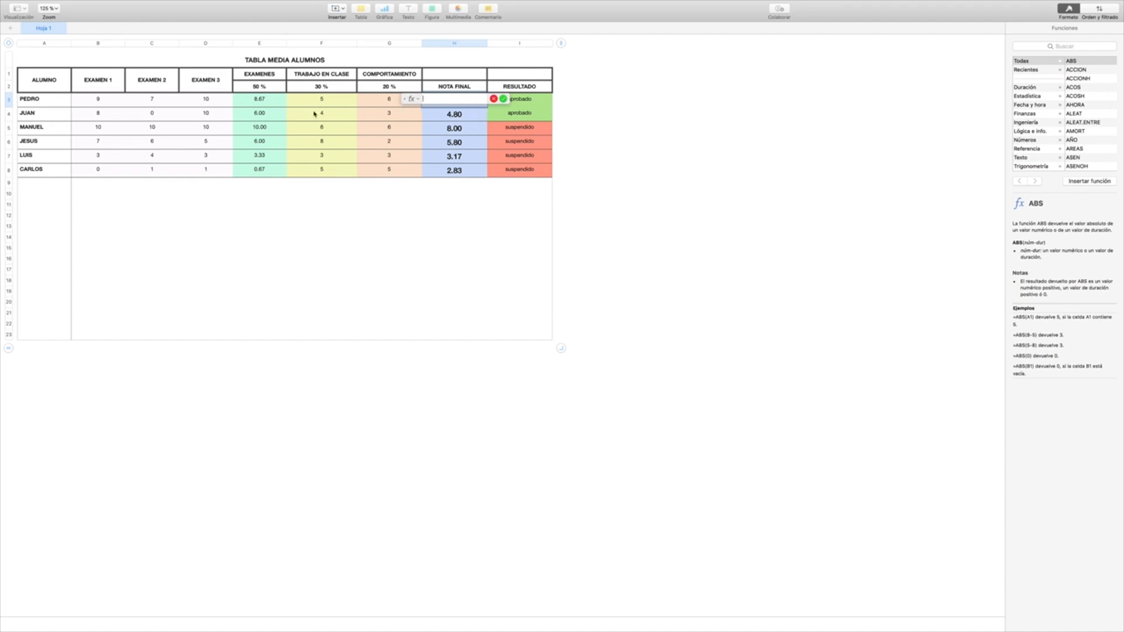
Step: Begin the H3 formula with the EXAMENES and TRABAJO EN CLASE terms, E3×0.5+F3×0.3, using decimal points
click(267, 101)
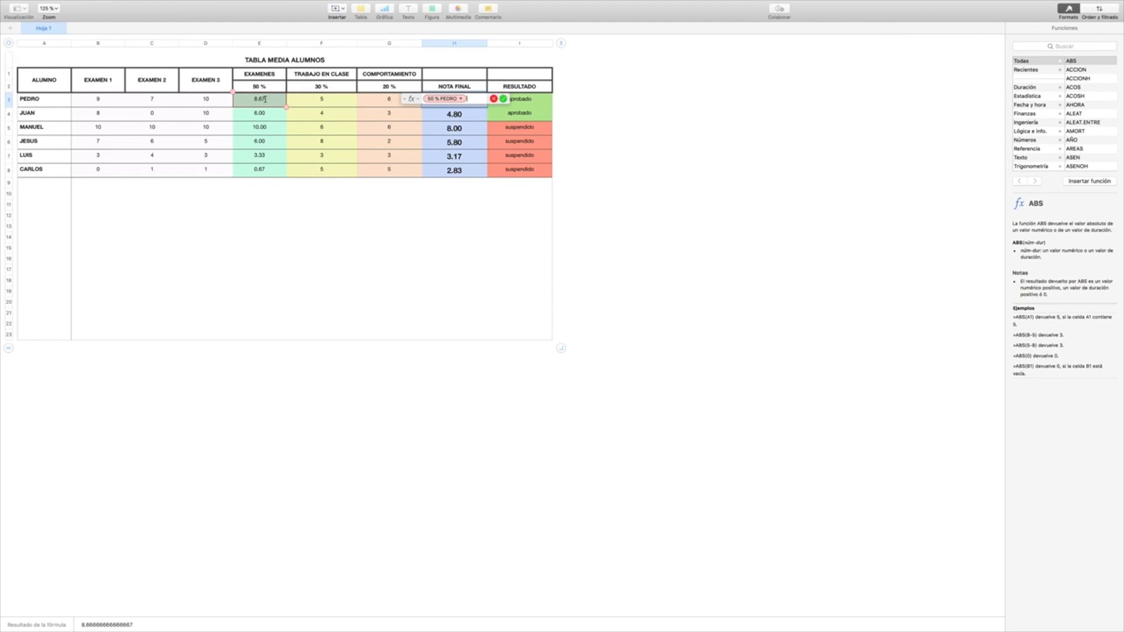
text(*0)
text(.5)
text(+)
click(317, 103)
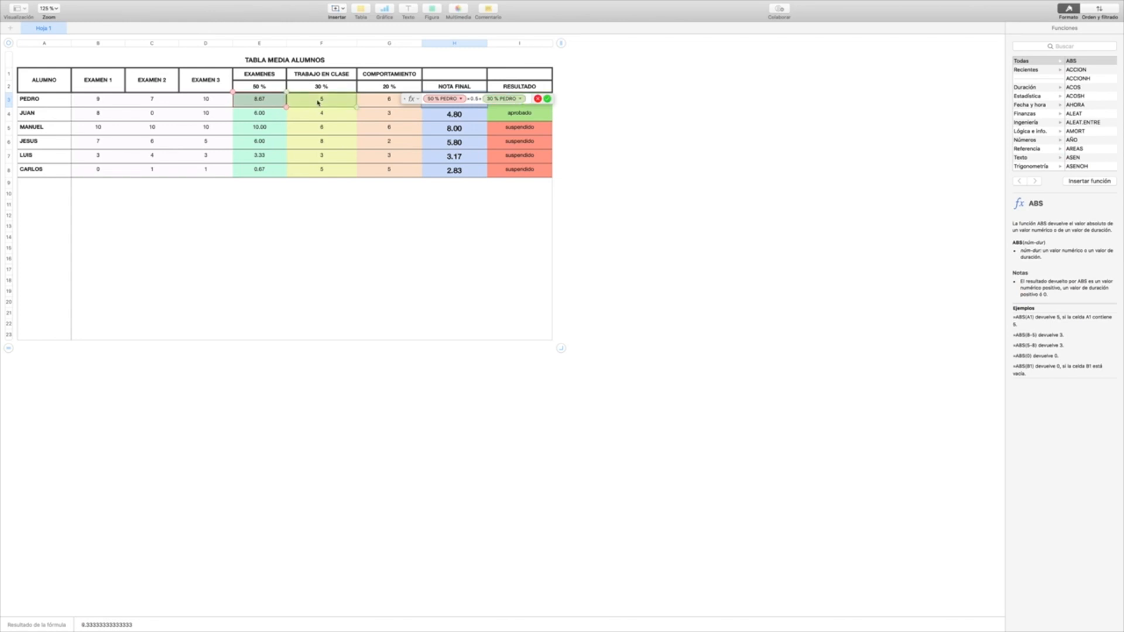
text(*)
text(0)
text(*)
text(0.)
text(3)
text(+)
Step: Complete the H3 formula by adding the COMPORTAMIENTO term, G3×0.2
click(380, 101)
text(*)
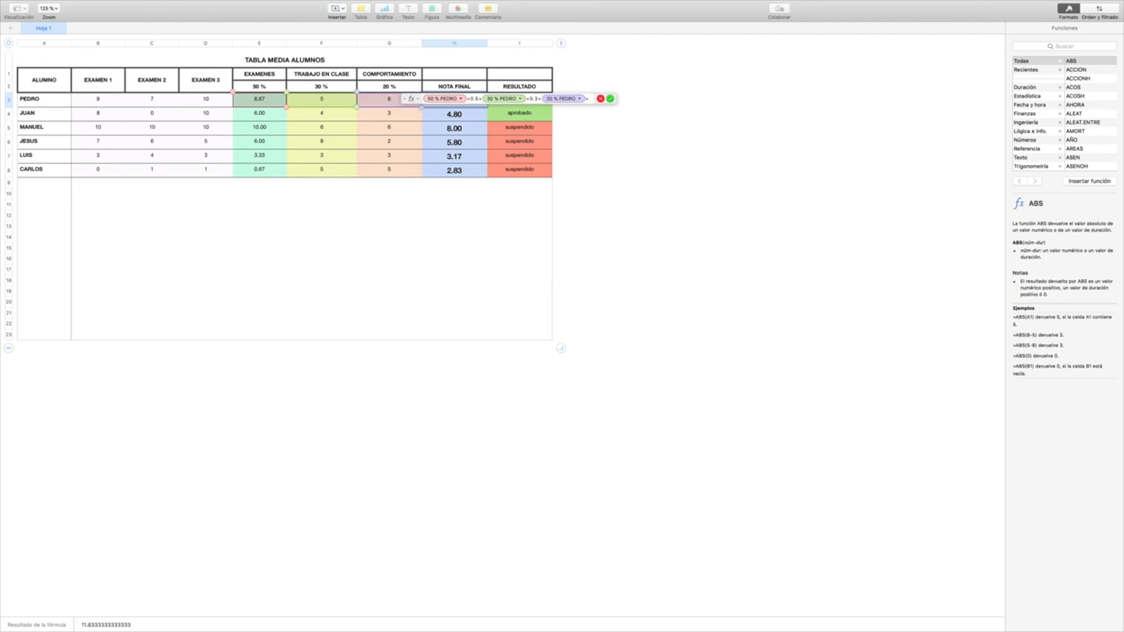
text(0.2)
key(Return)
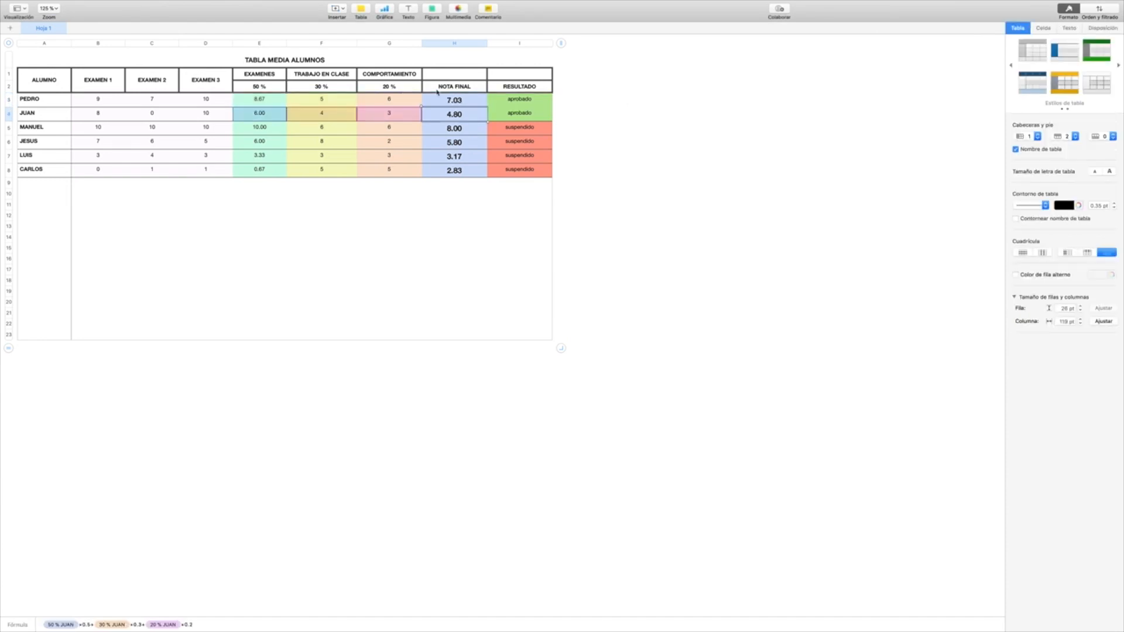
Step: Clear the formula in H3 again and place the empty formula editor beside the table
click(458, 100)
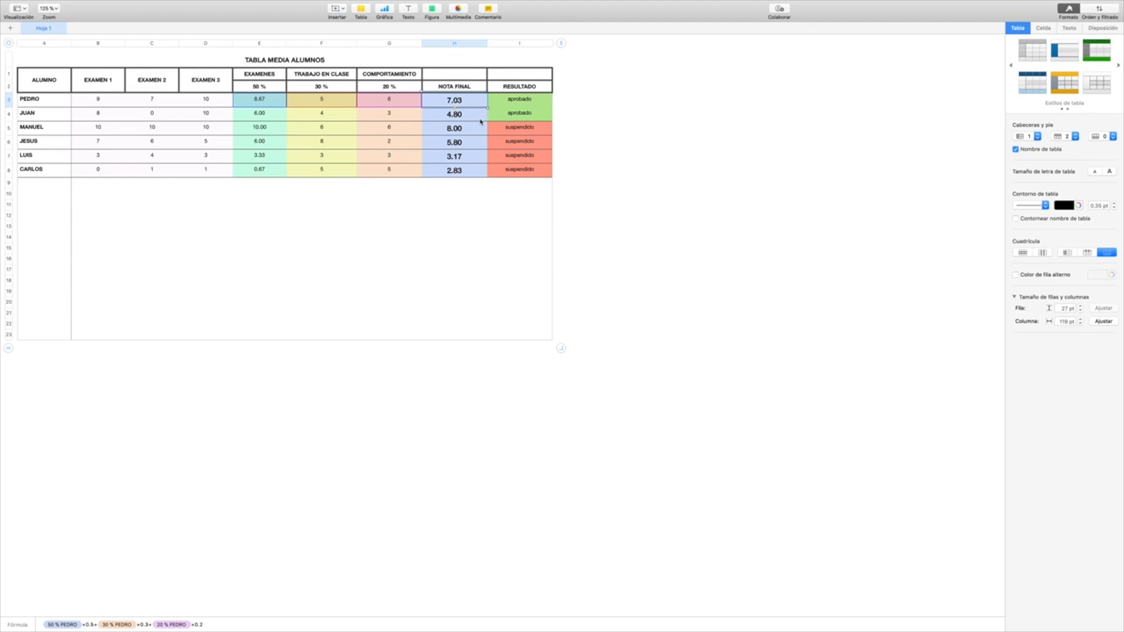
double_click(473, 100)
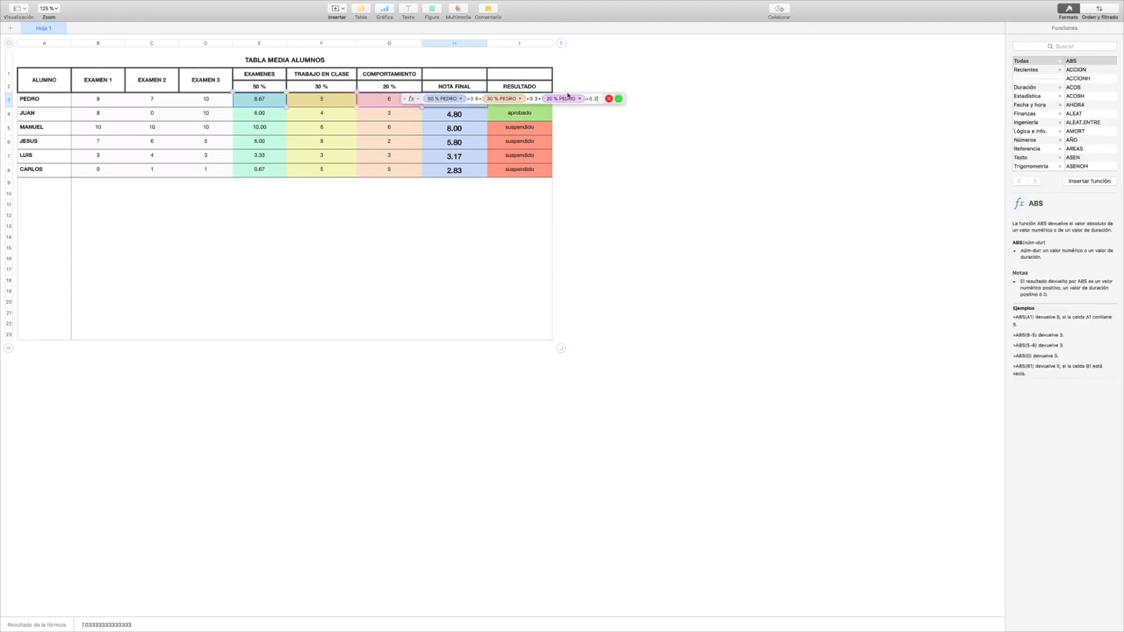
drag(599, 99, 421, 98)
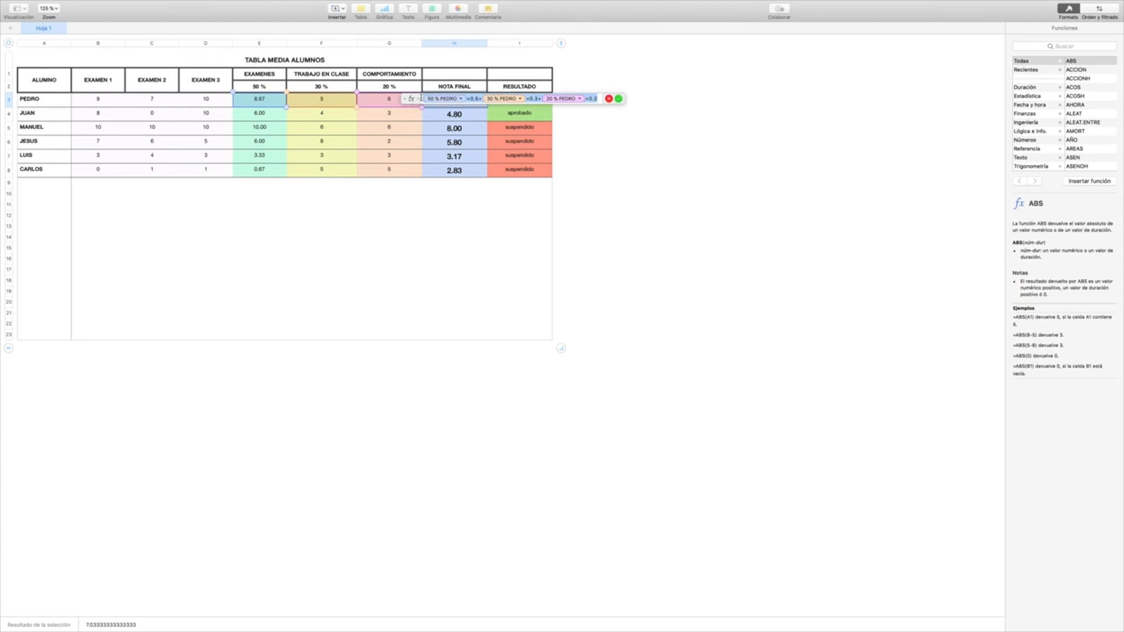
key(BackSpace)
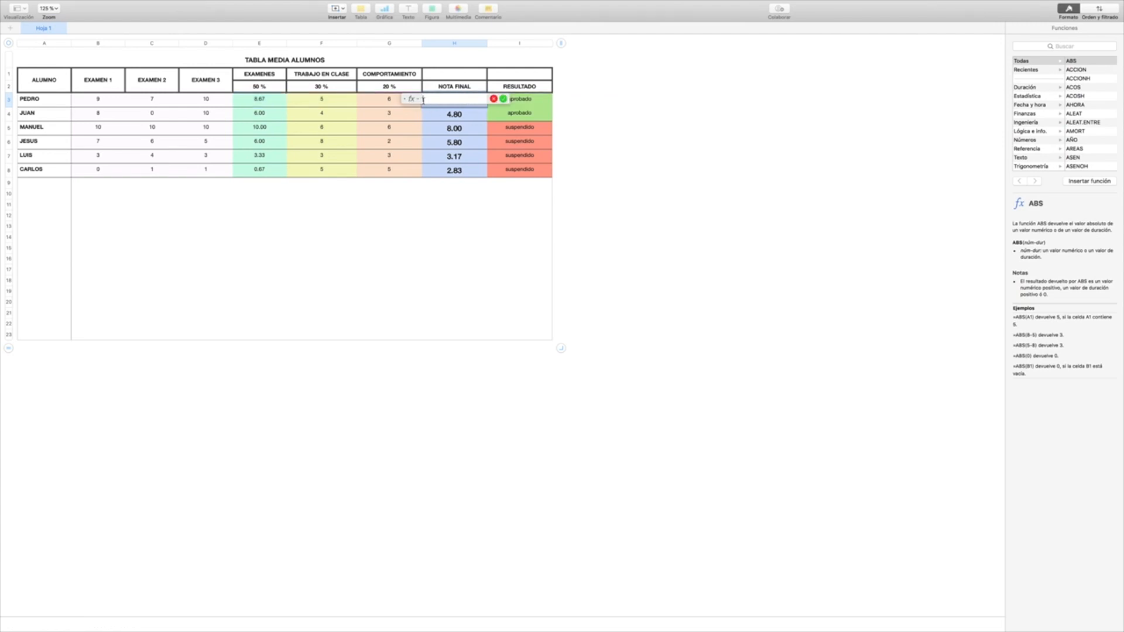
drag(411, 99, 660, 130)
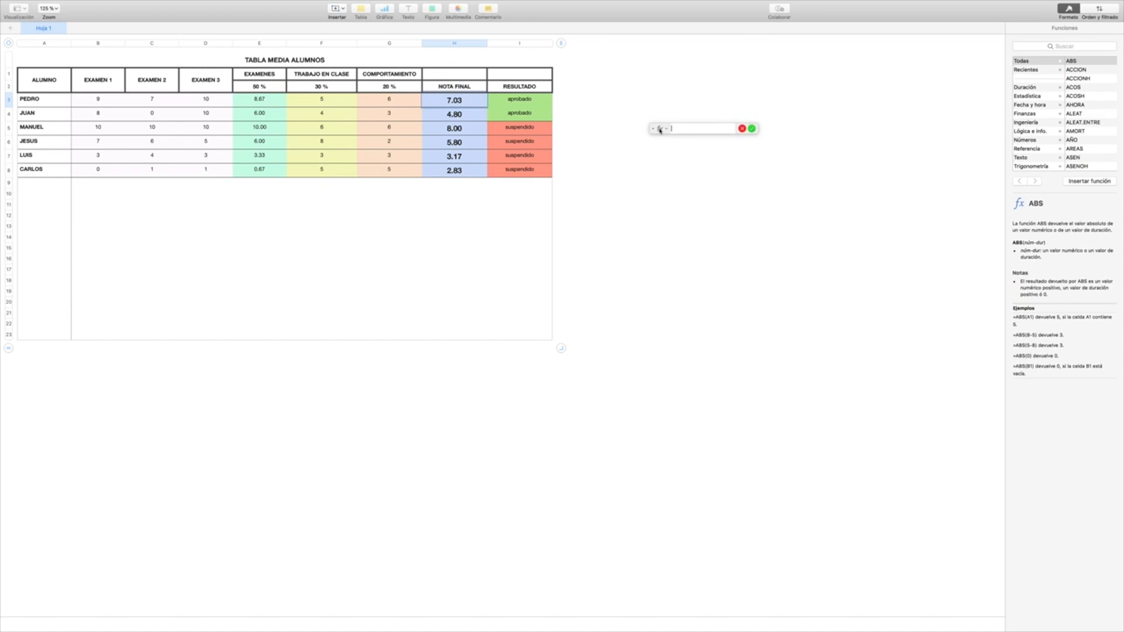
Step: Enter the weighted NOTA FINAL formula in H3 as E3×0.5+F3×0.3+G3×0.2
click(269, 100)
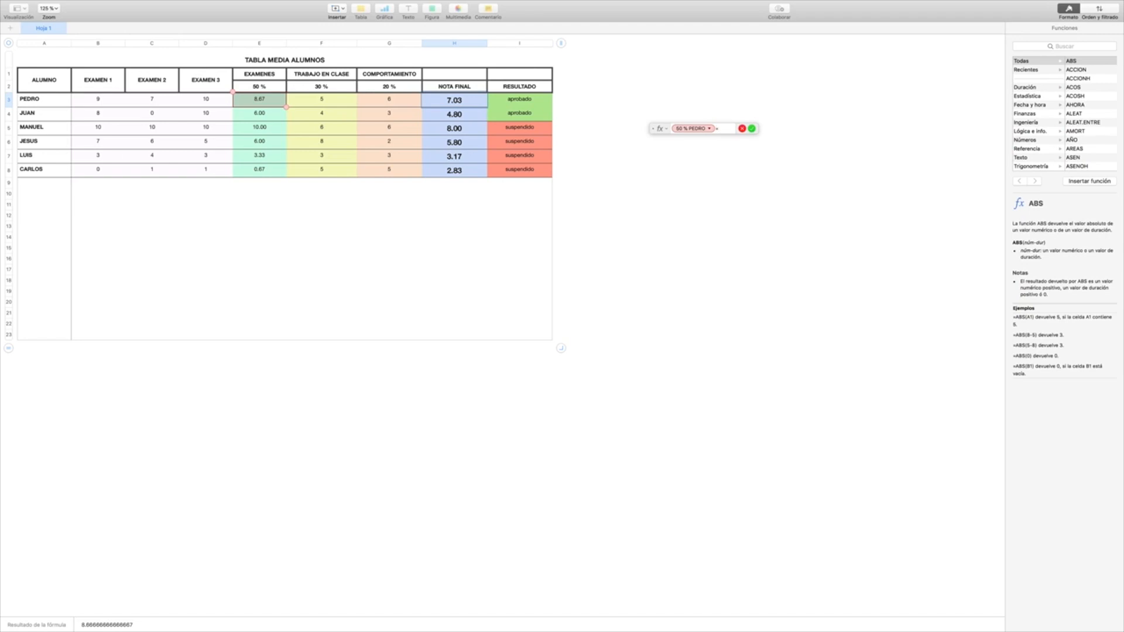
text(*0)
text(.5)
text(+)
click(333, 102)
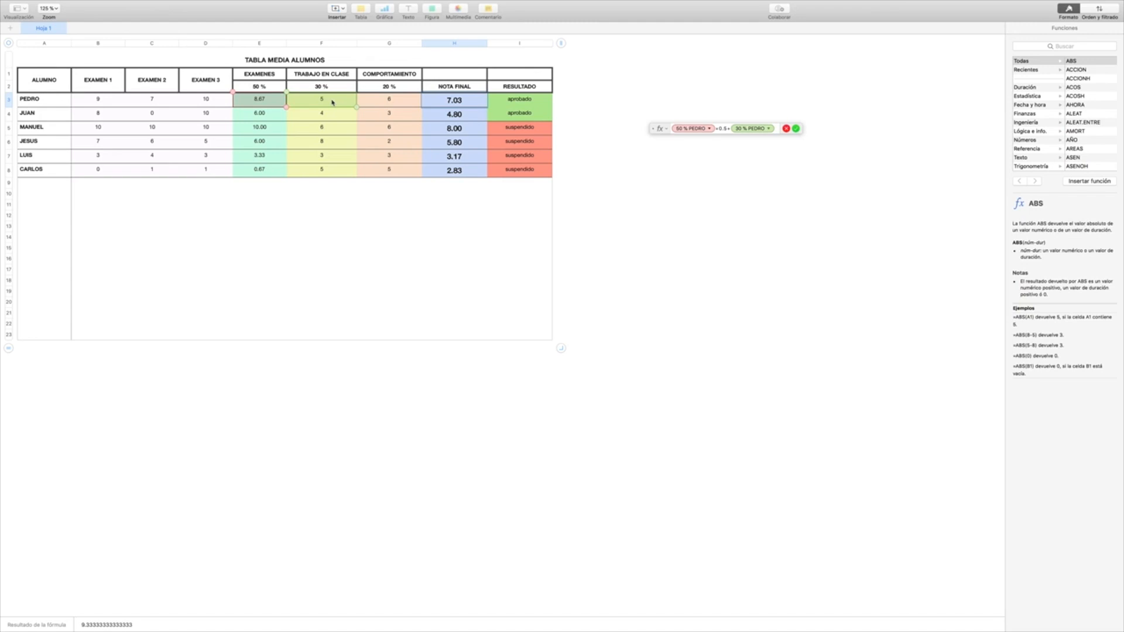
text(*)
text(0.3)
text(+)
click(386, 100)
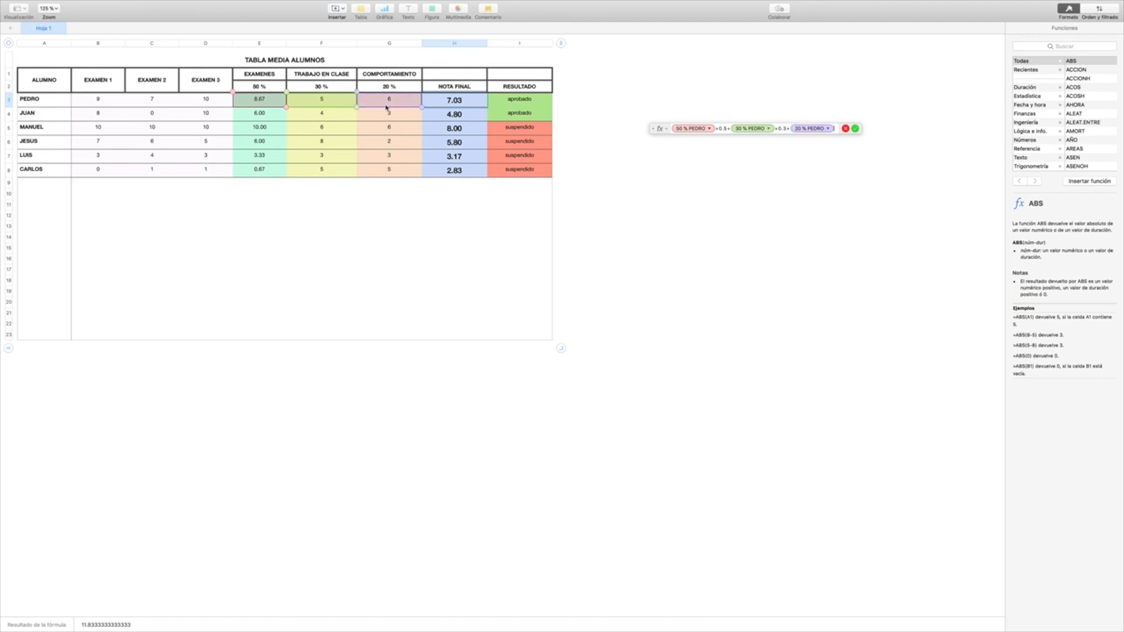
text(*0.2)
key(Return)
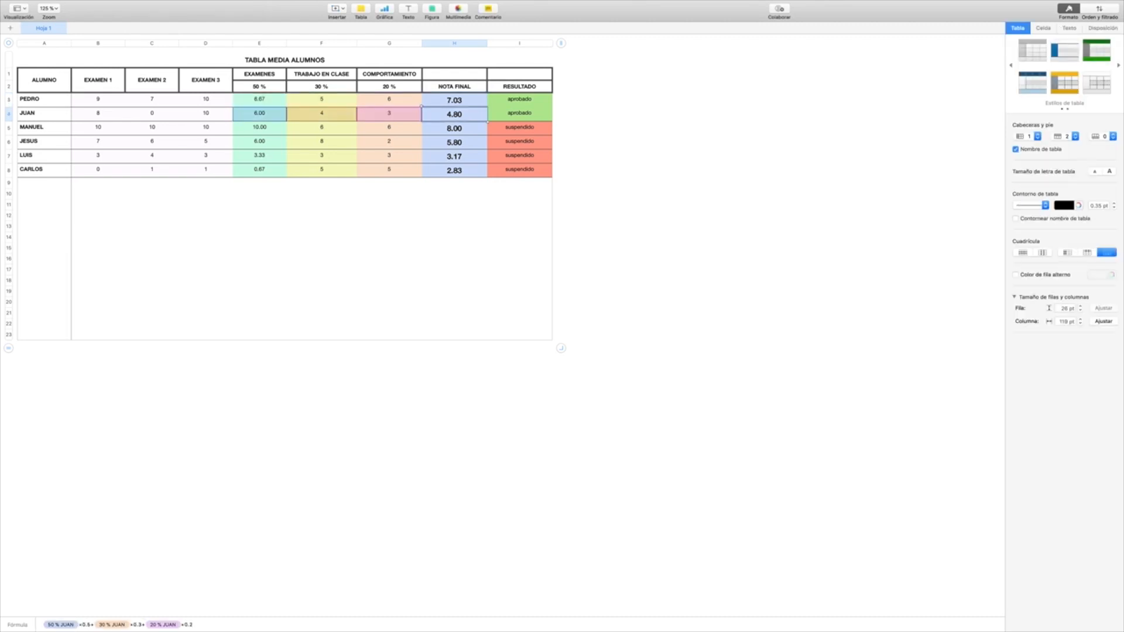
Step: Examine the terms and weights of the NOTA FINAL formula in H3
click(460, 101)
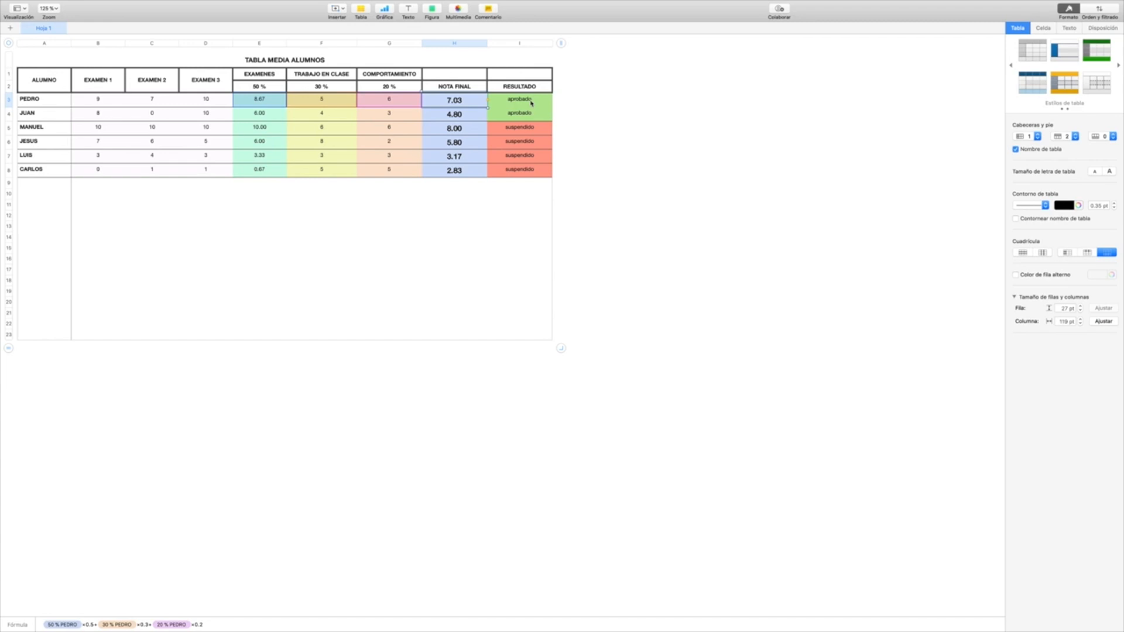
double_click(465, 102)
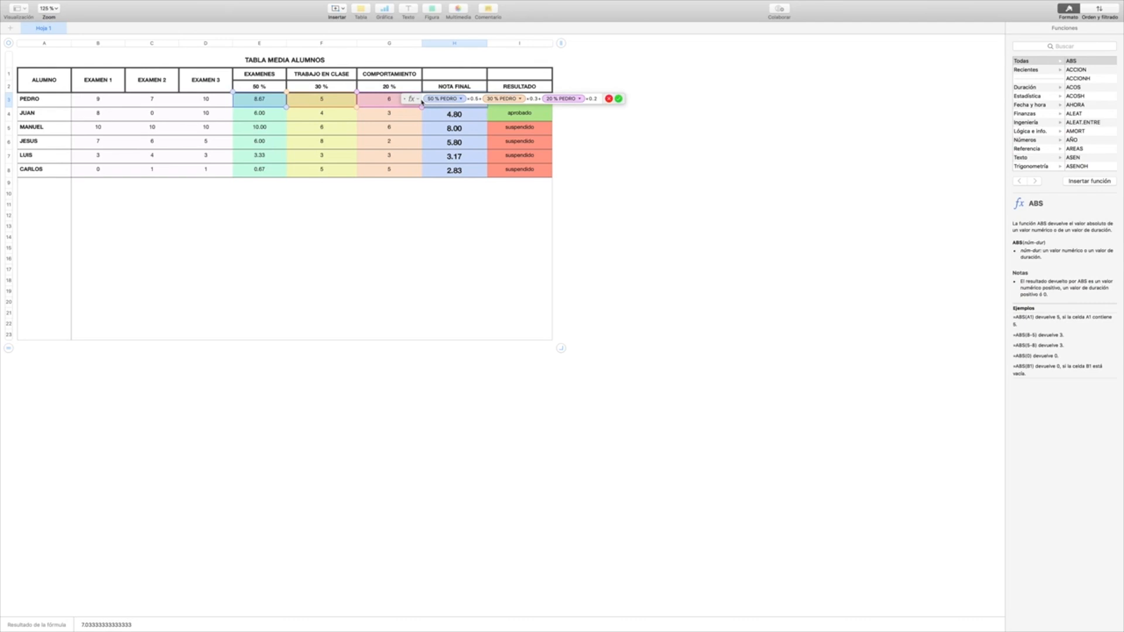
drag(422, 101, 528, 104)
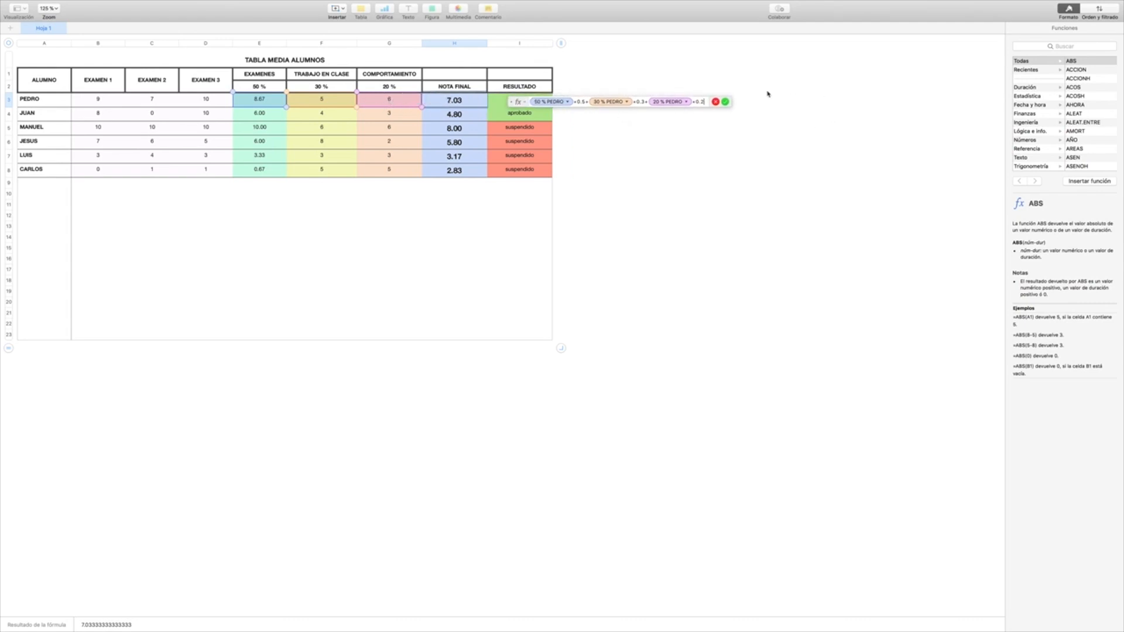
click(725, 101)
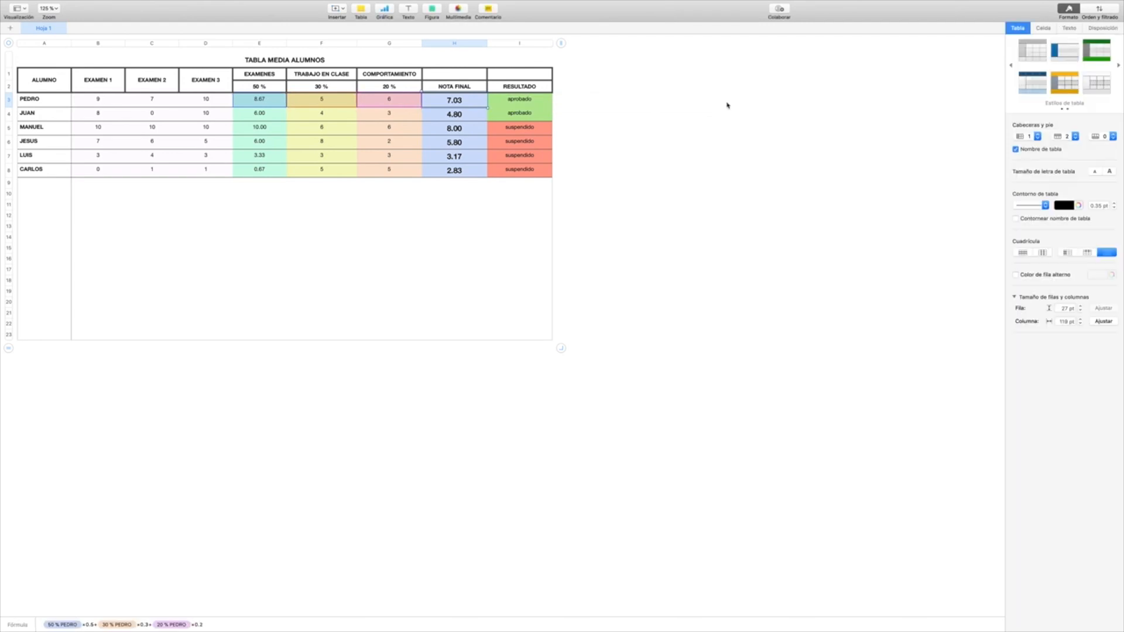
Step: Clear the RESULTADO formula in cell I3 and place the empty formula editor outside the table
click(523, 101)
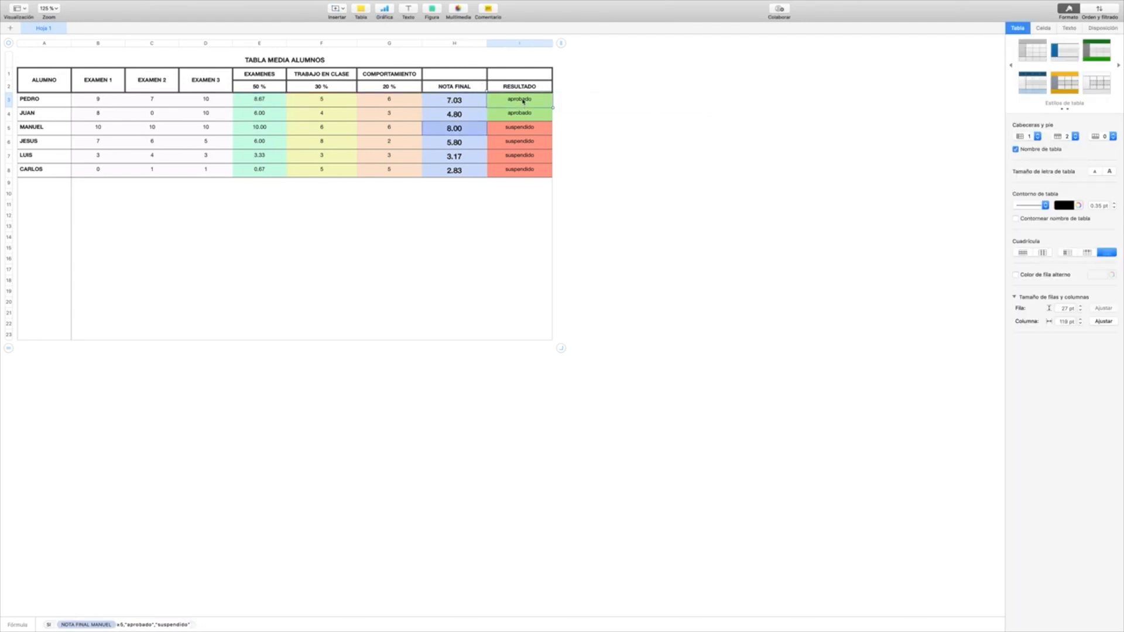
double_click(523, 101)
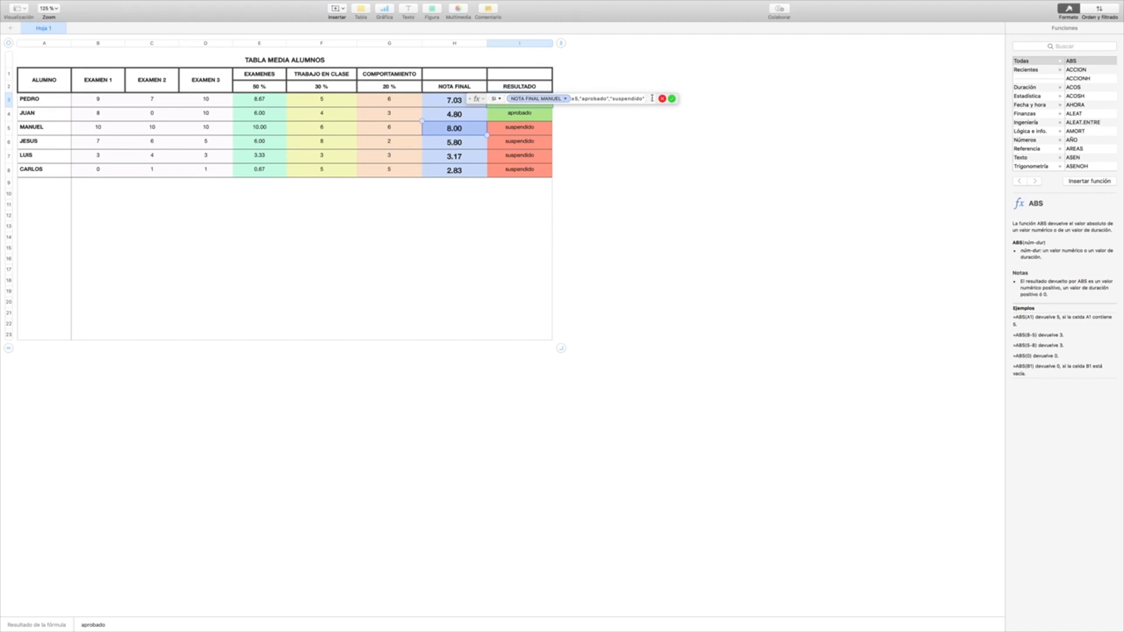
key(BackSpace)
key(BackSpace)
key(BackSpace)
key(BackSpace)
key(BackSpace)
key(BackSpace)
key(BackSpace)
key(BackSpace)
key(BackSpace)
key(BackSpace)
key(BackSpace)
key(BackSpace)
key(BackSpace)
key(BackSpace)
key(BackSpace)
key(BackSpace)
key(BackSpace)
key(BackSpace)
key(BackSpace)
key(BackSpace)
key(BackSpace)
key(BackSpace)
key(BackSpace)
key(BackSpace)
key(BackSpace)
key(BackSpace)
key(BackSpace)
key(BackSpace)
key(BackSpace)
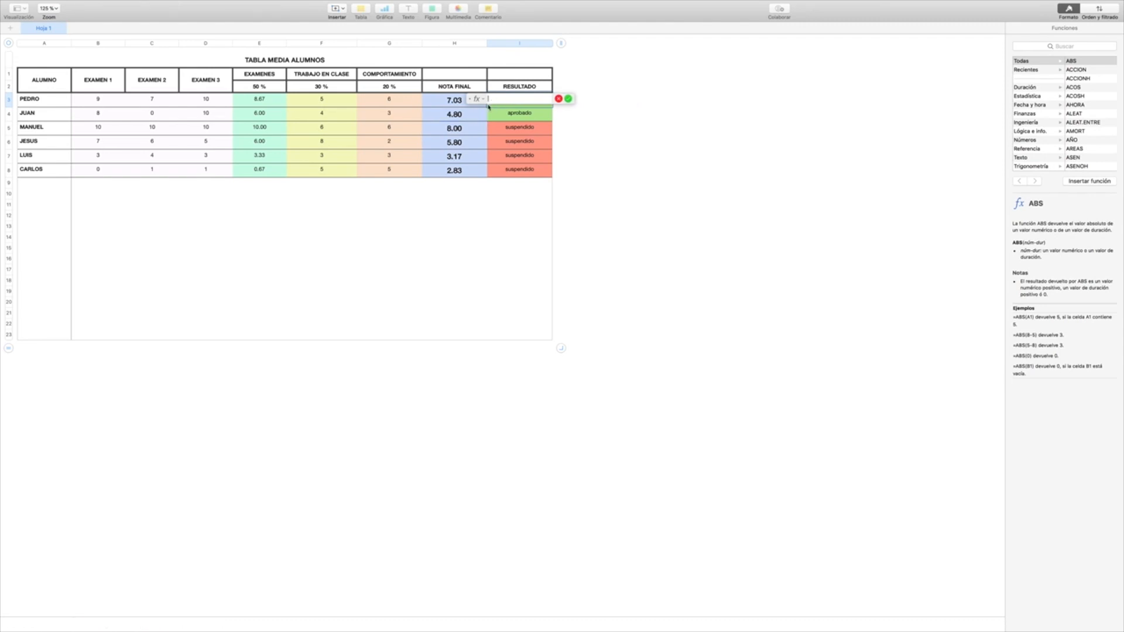
drag(476, 99, 644, 121)
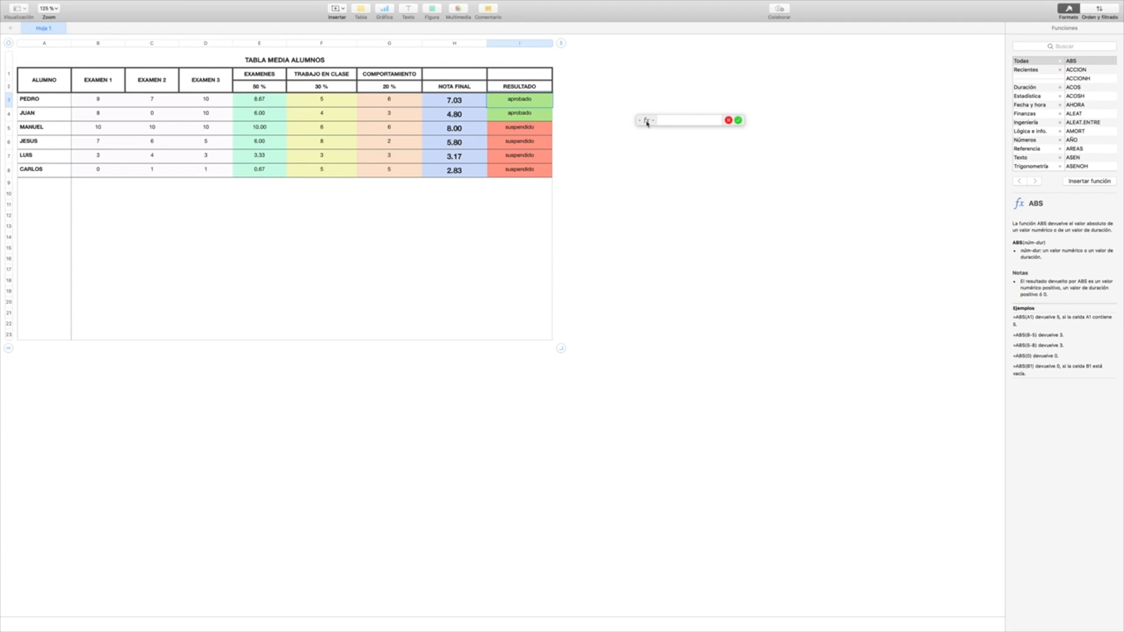
Step: Start an SI formula in I3 with the condition that Pedro's NOTA FINAL in H3 is greater than or equal to 5
text(si)
key(Return)
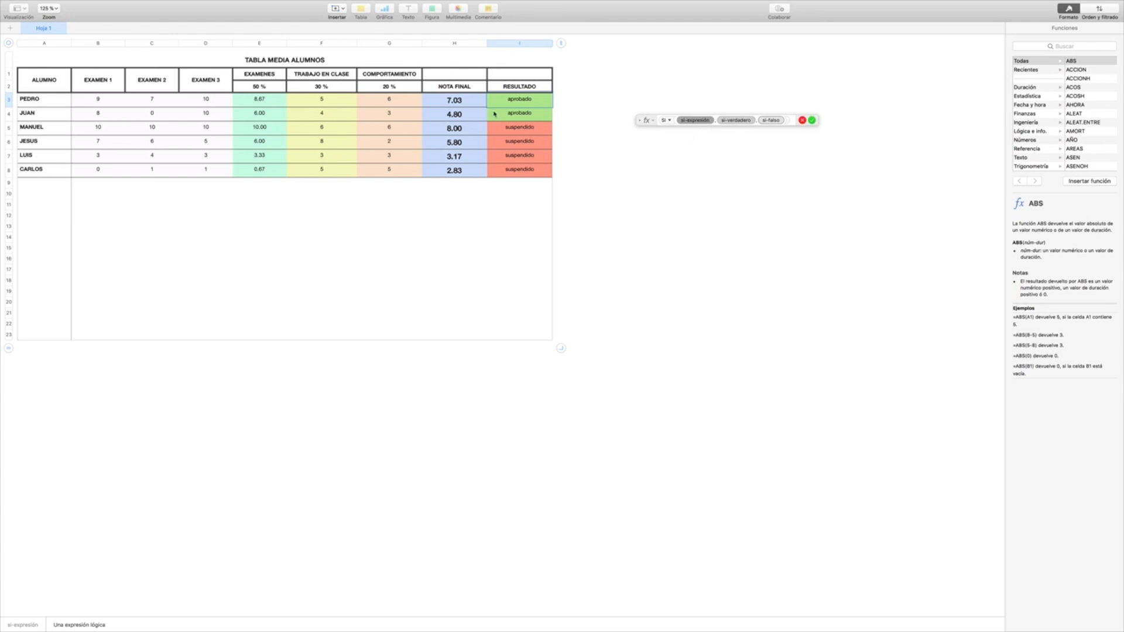
click(461, 104)
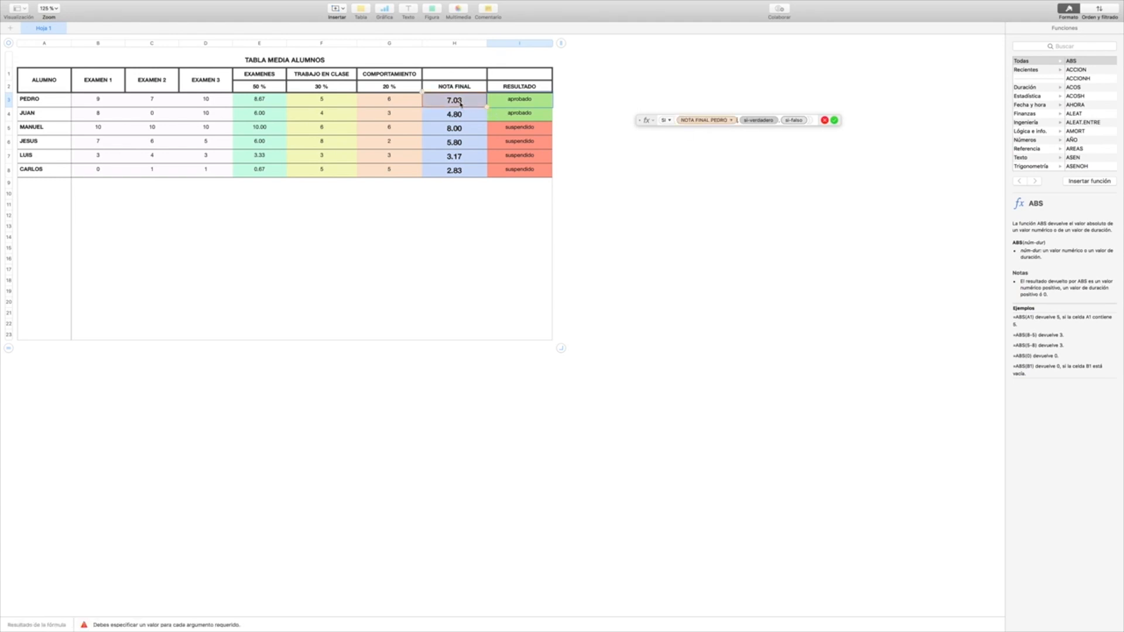
text(>=)
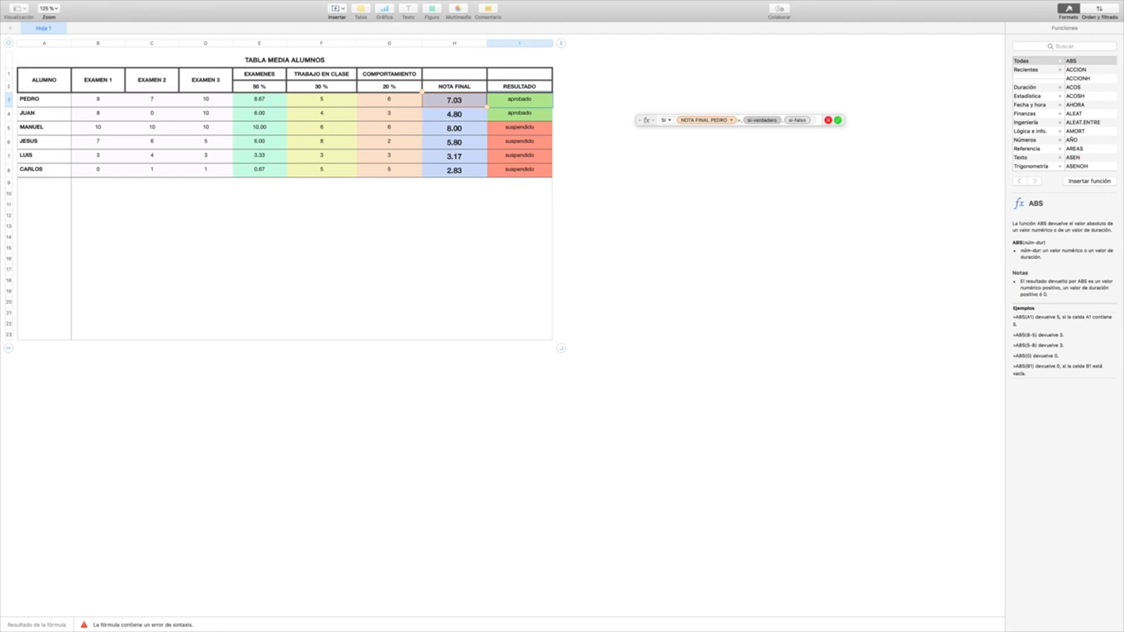
text(5)
Step: Set the SI formula's value for a true condition to the text "APROBADO"
click(774, 121)
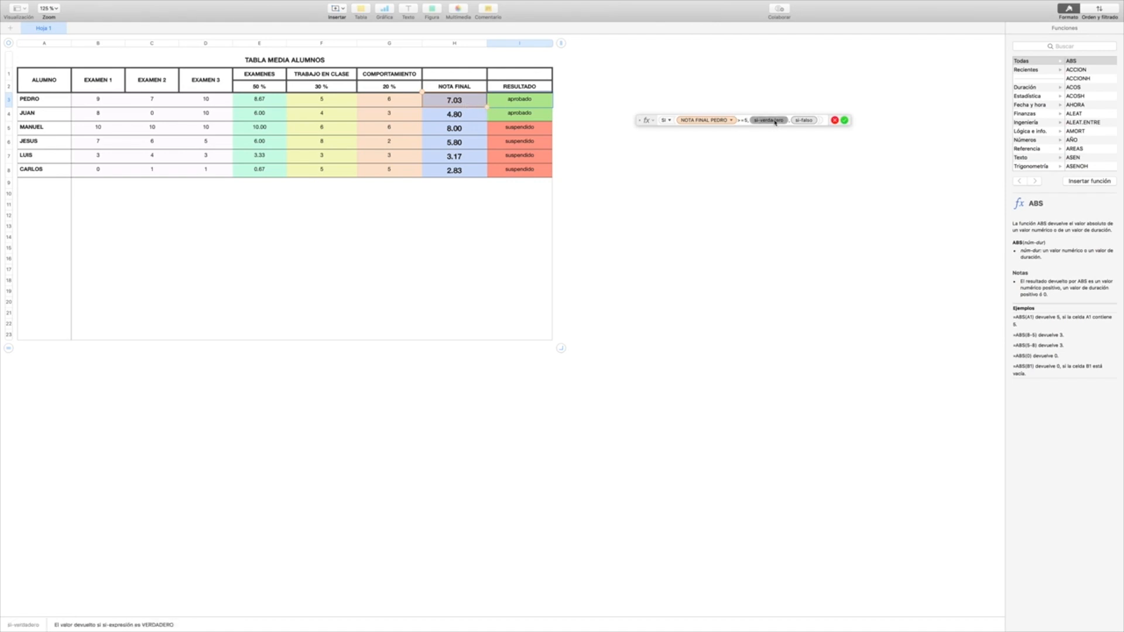
text(")
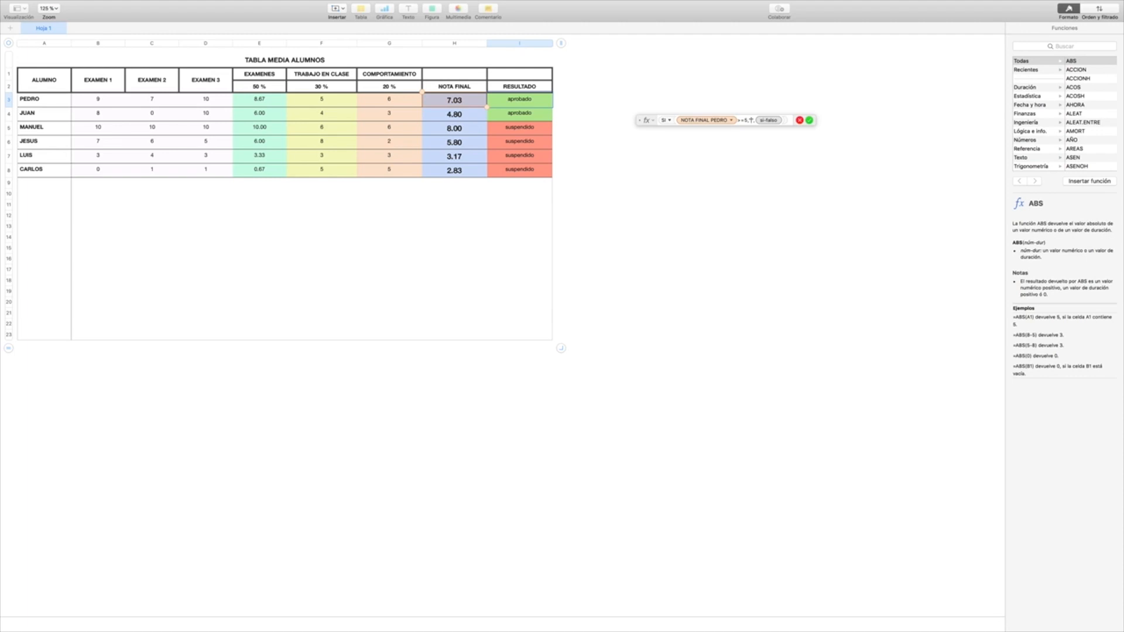
text(APROBADO")
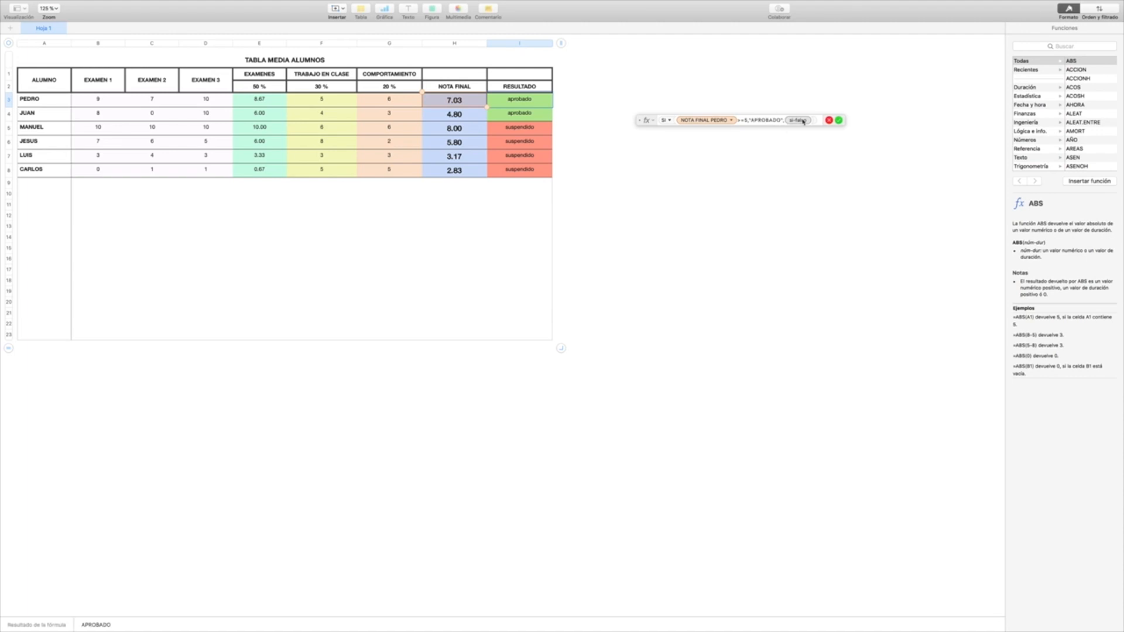
Step: Set the SI formula's value for a false condition to "SUSPENDIDO" and copy the confirmed formula from I3 down to I8
click(799, 120)
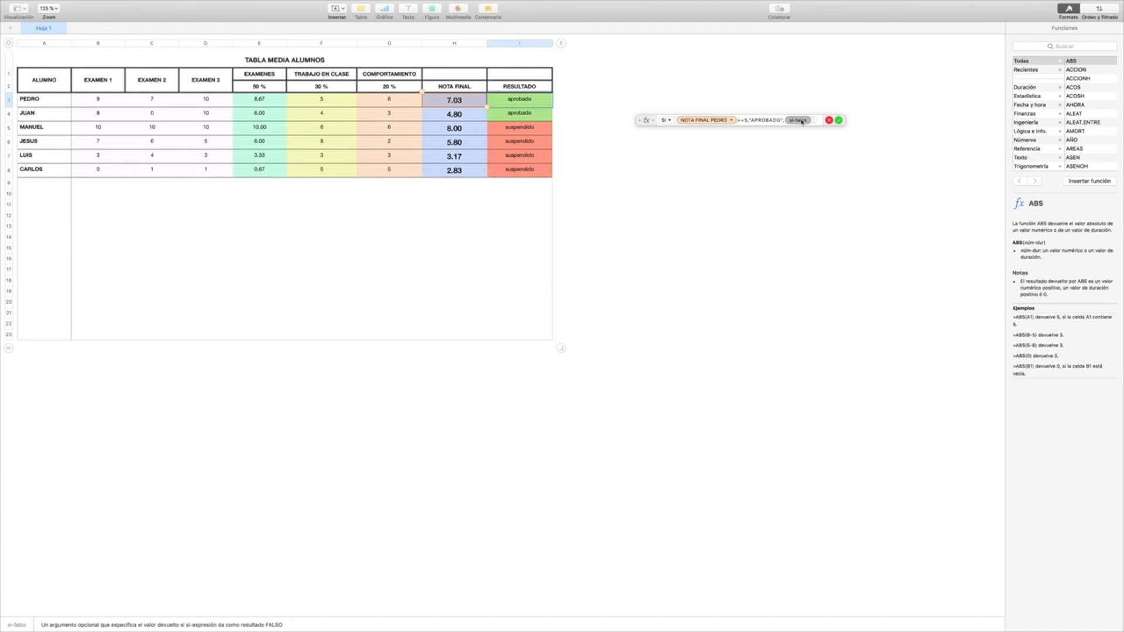
text(")
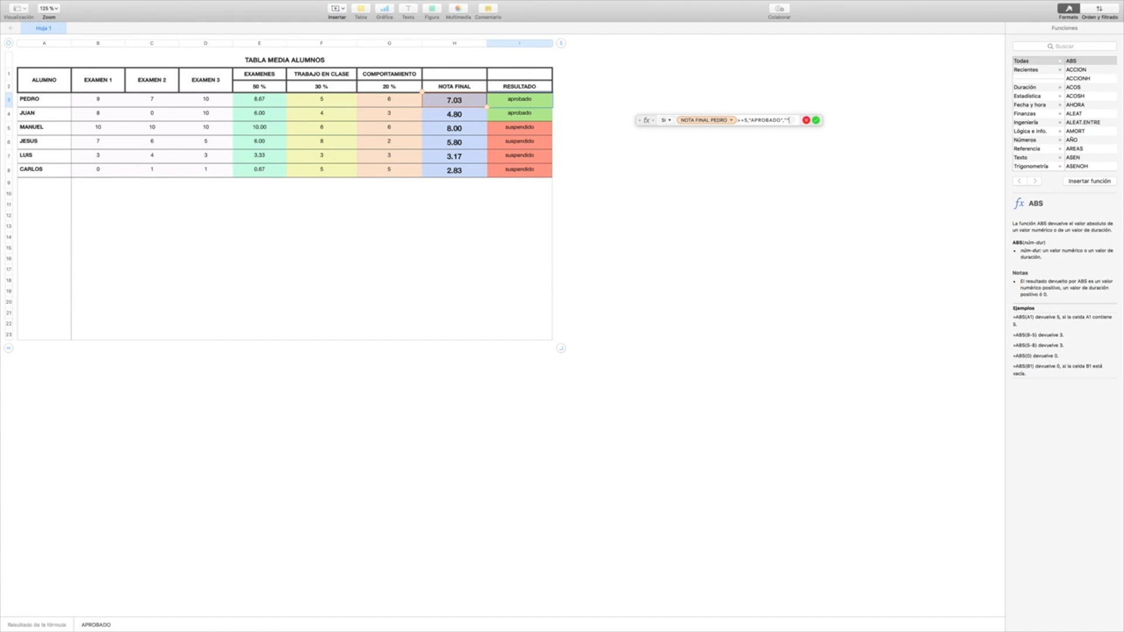
text(SUSPENDIDO)
text(O)
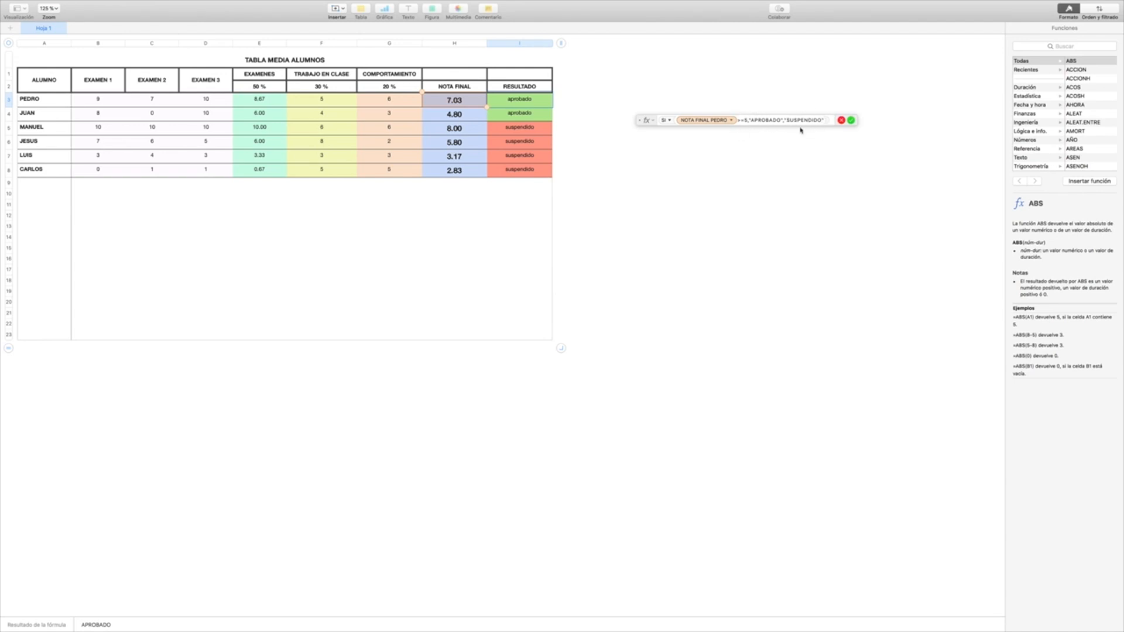
click(851, 120)
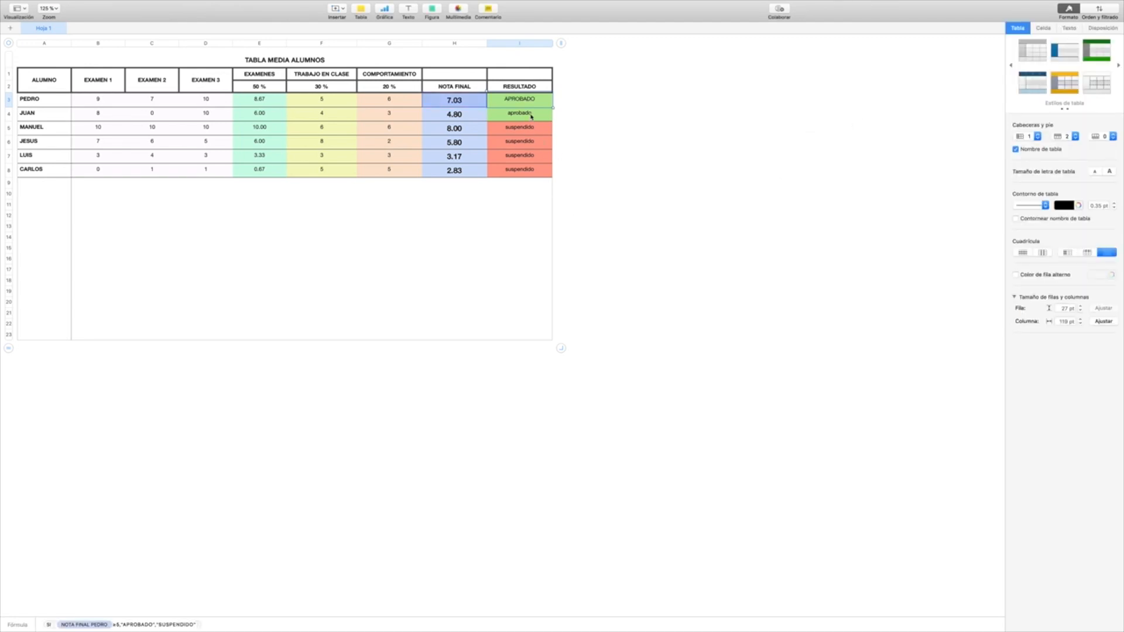
drag(520, 107, 522, 178)
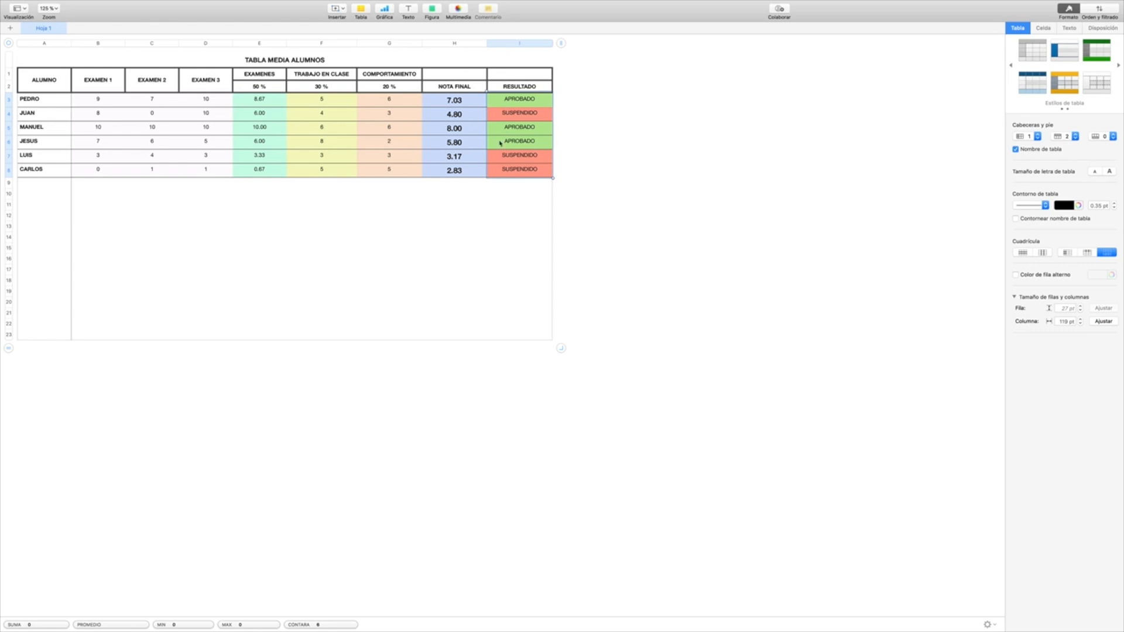
Step: Delete both conditional highlighting rules, aprobado and suspendido, from the RESULTADO cells I3 to I8
click(1043, 28)
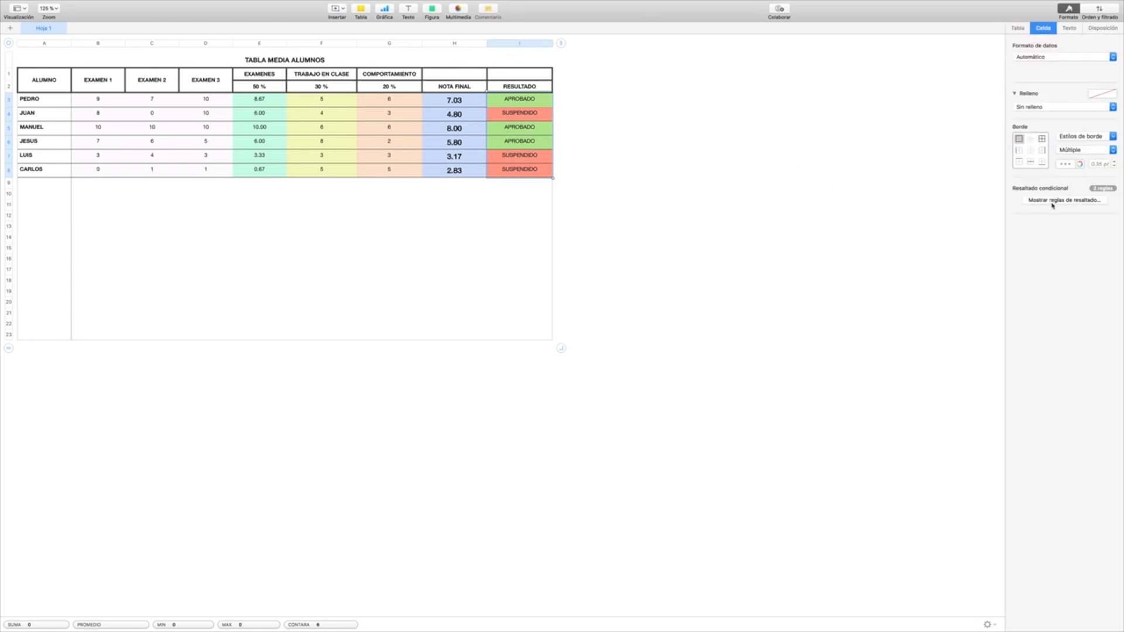
click(1052, 201)
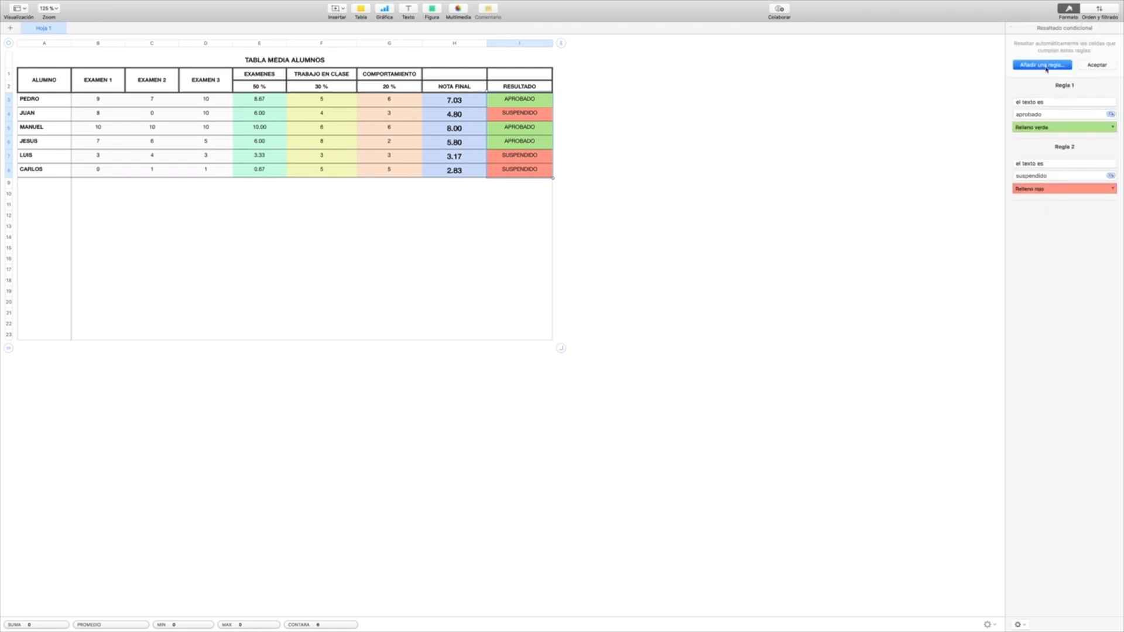
click(1114, 86)
click(1114, 86)
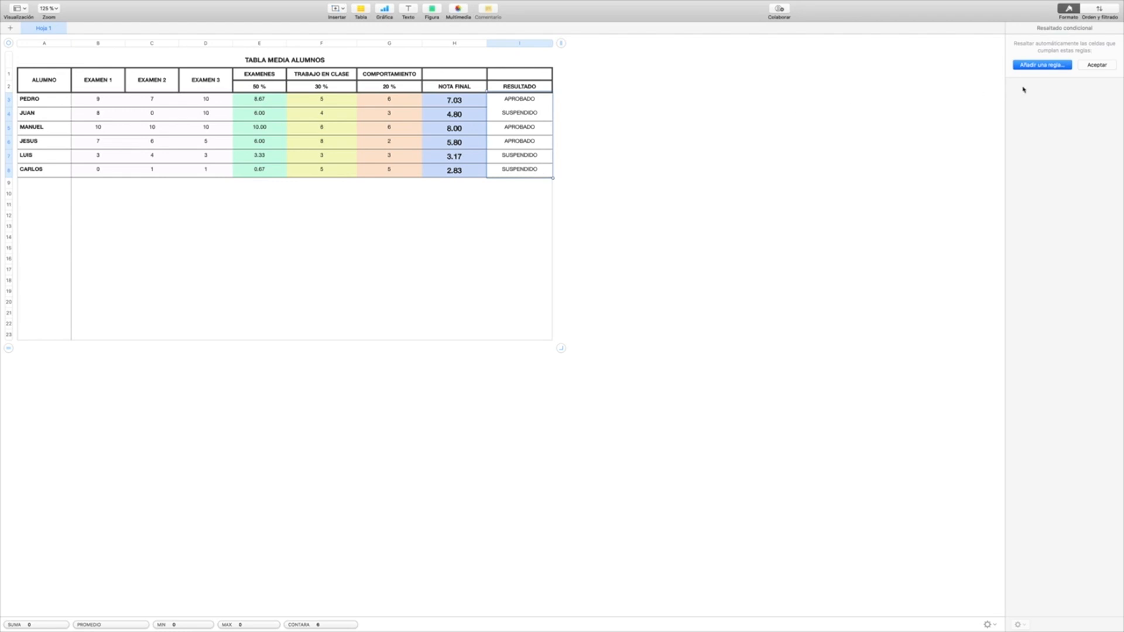
click(1096, 65)
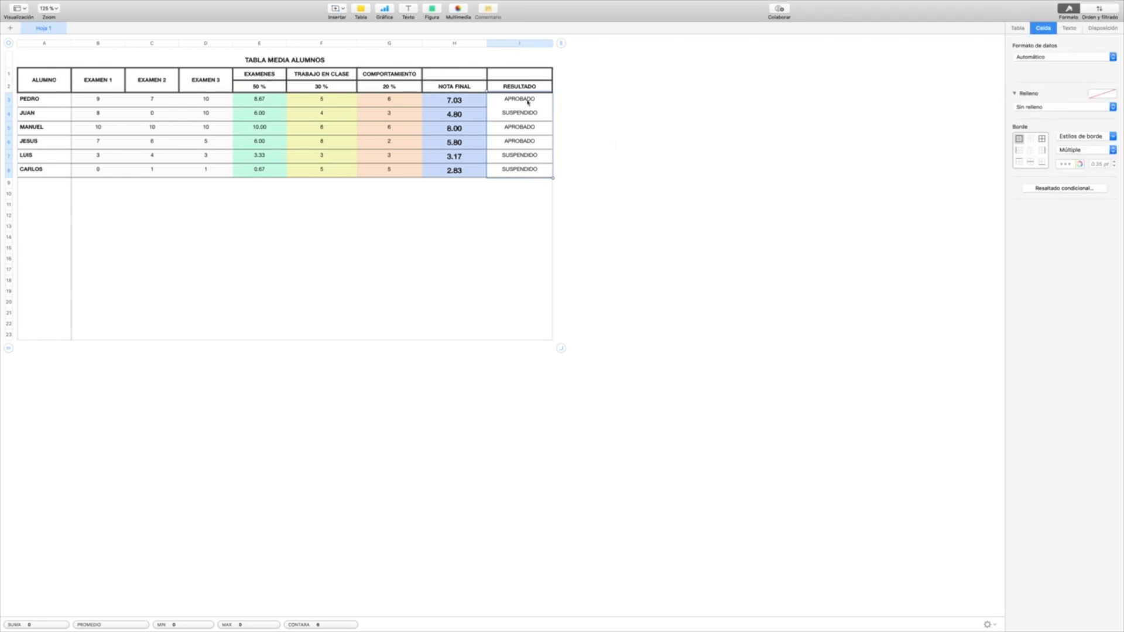
Step: Apply a 1 pt line to the inner horizontal borders of the RESULTADO cells I3 to I8
mouse_move(521, 104)
mouse_down()
mouse_move(524, 133)
mouse_move(519, 104)
mouse_up()
drag(519, 173, 519, 108)
click(501, 233)
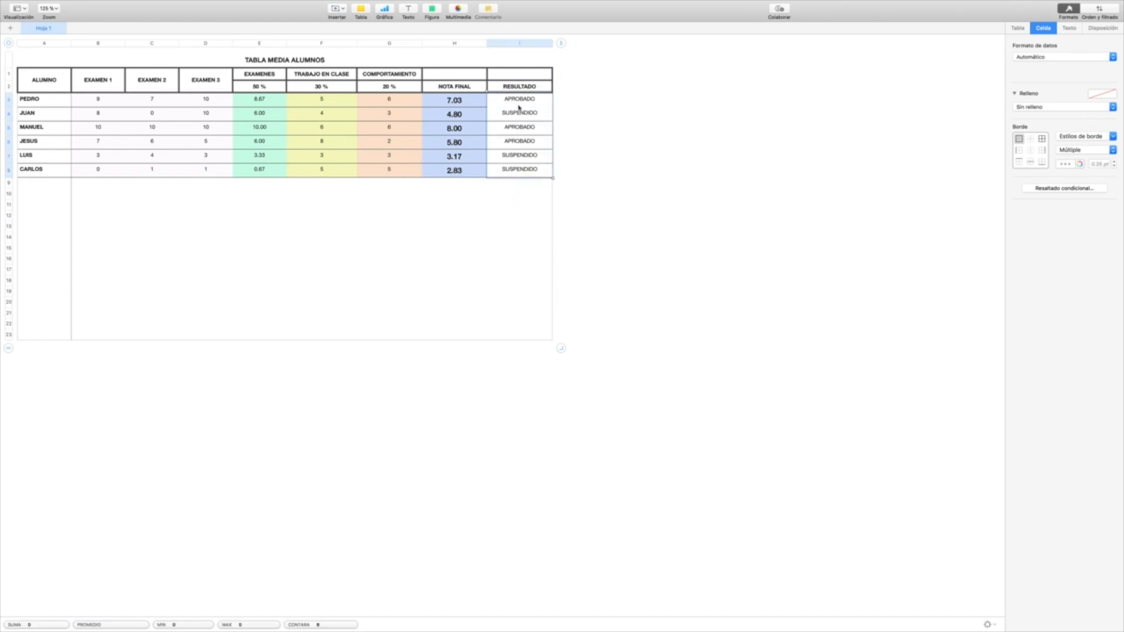
click(1031, 162)
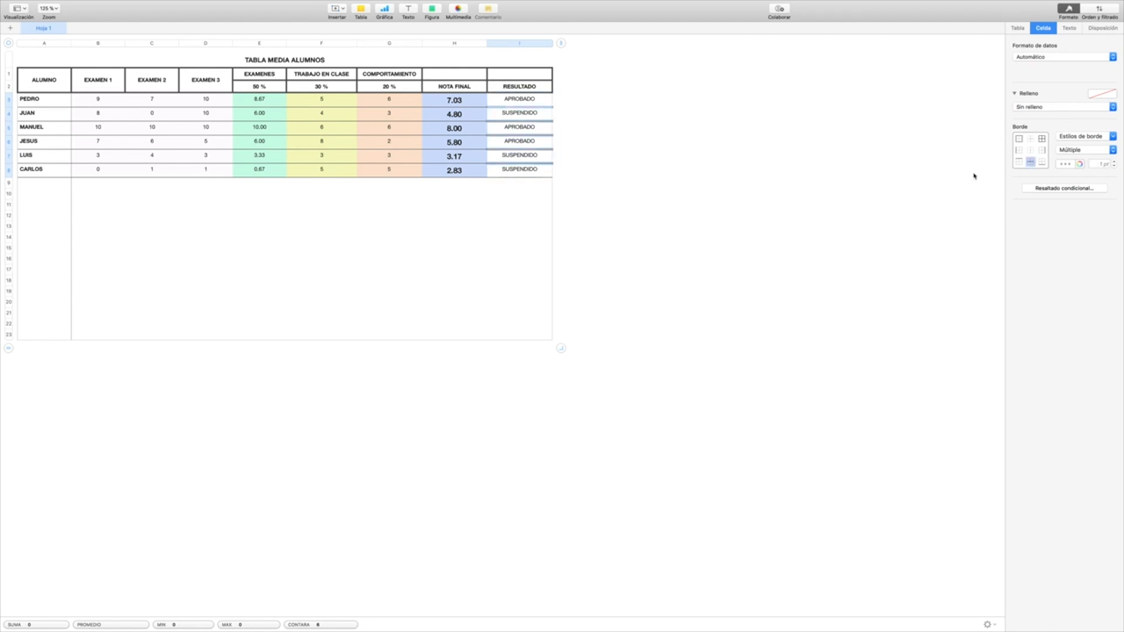
click(1108, 139)
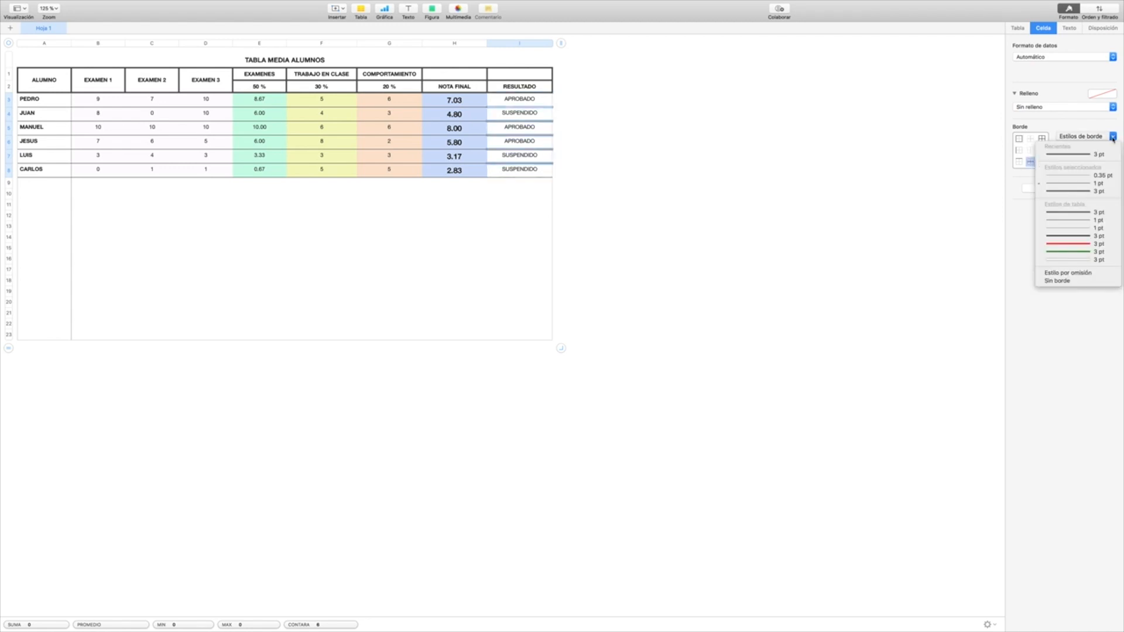
click(1080, 186)
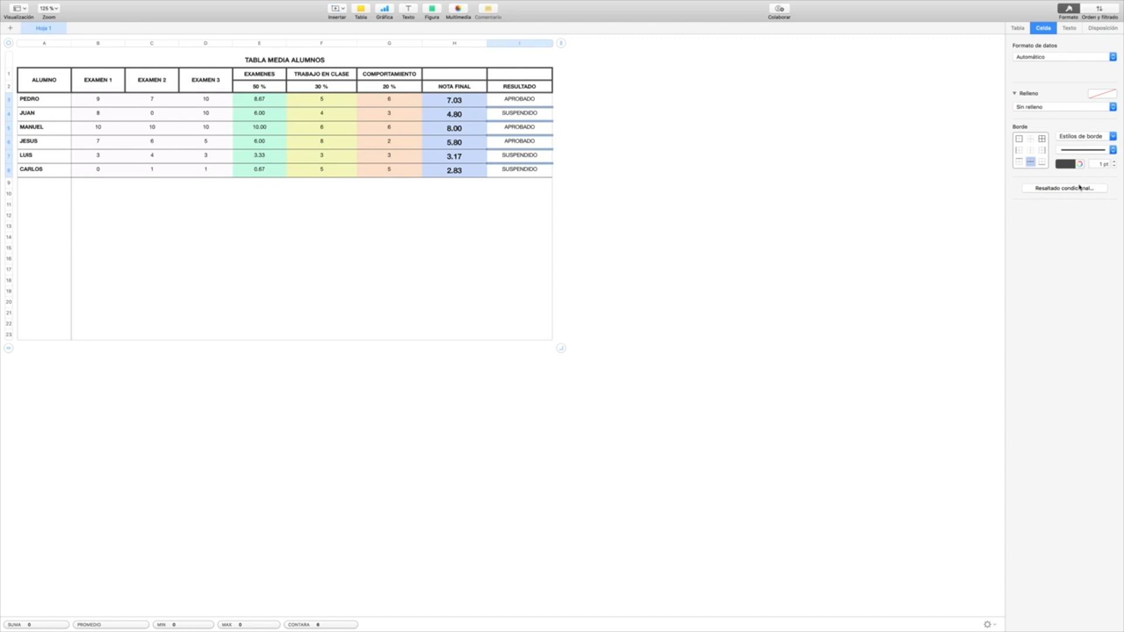
key(Return)
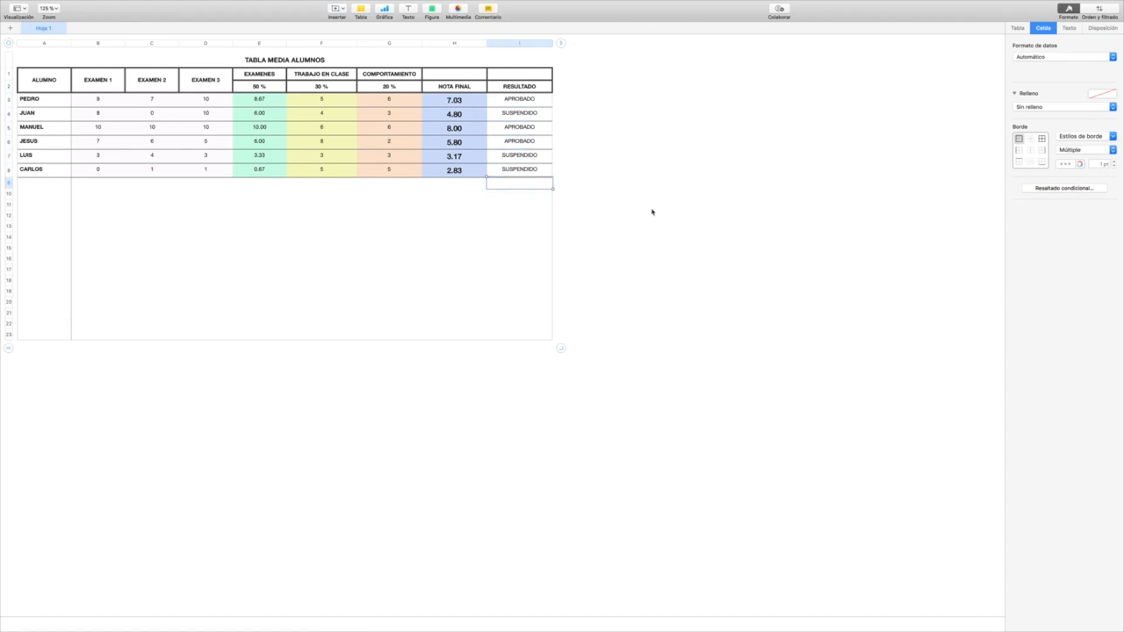
Step: Add a conditional highlighting rule of the text type "es" to the RESULTADO cells I3 to I8
click(521, 100)
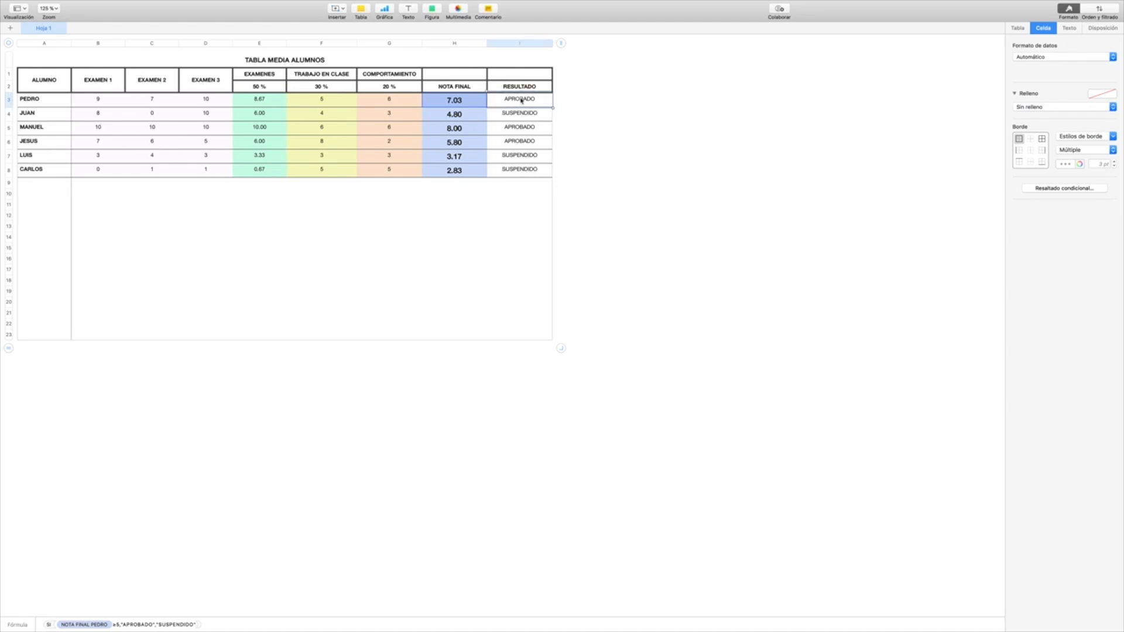
drag(526, 168, 522, 108)
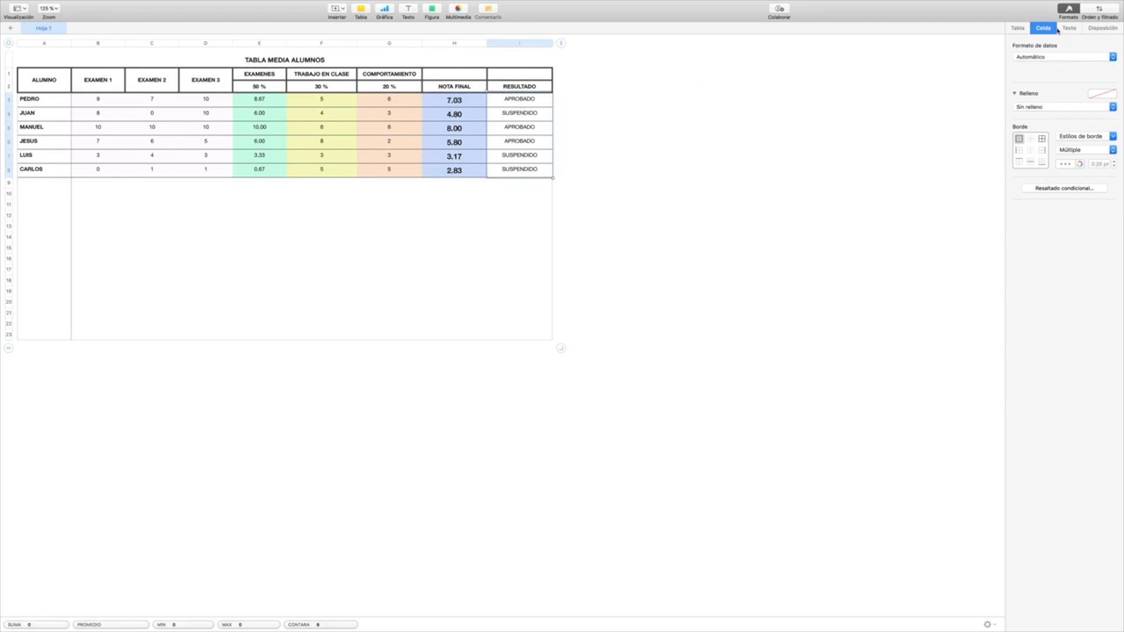
click(1064, 188)
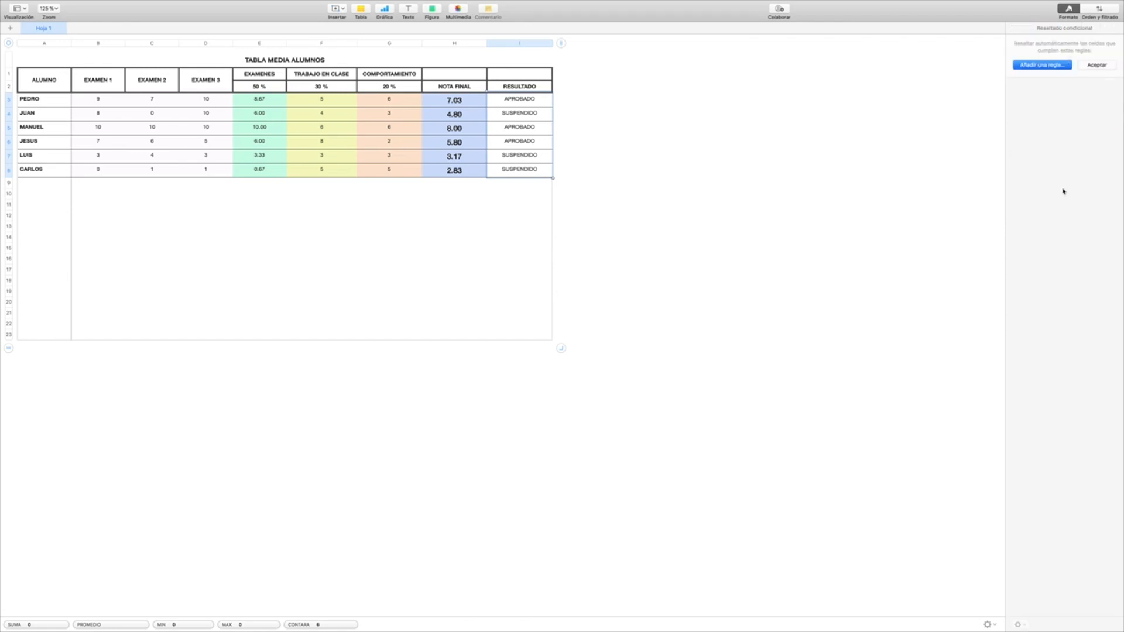
click(1039, 65)
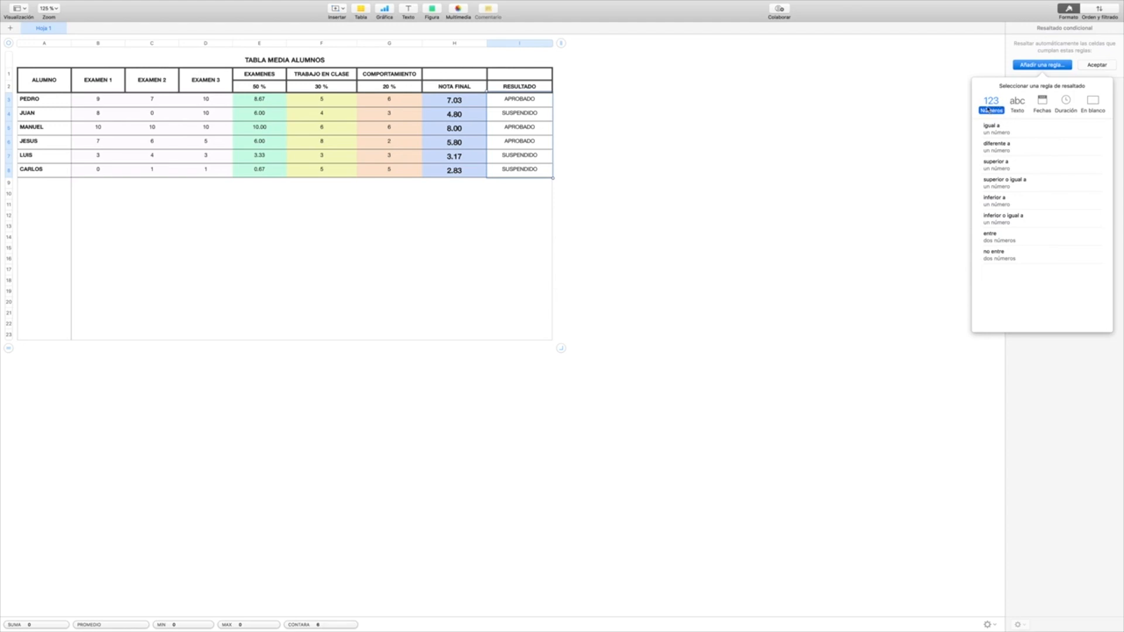
click(1017, 109)
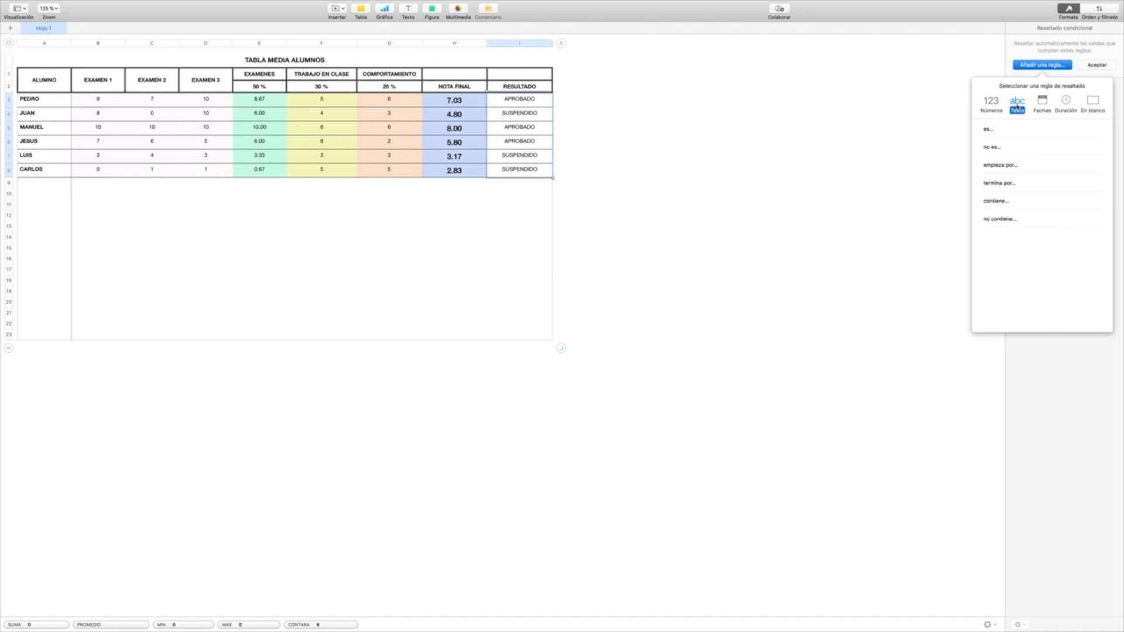
click(997, 131)
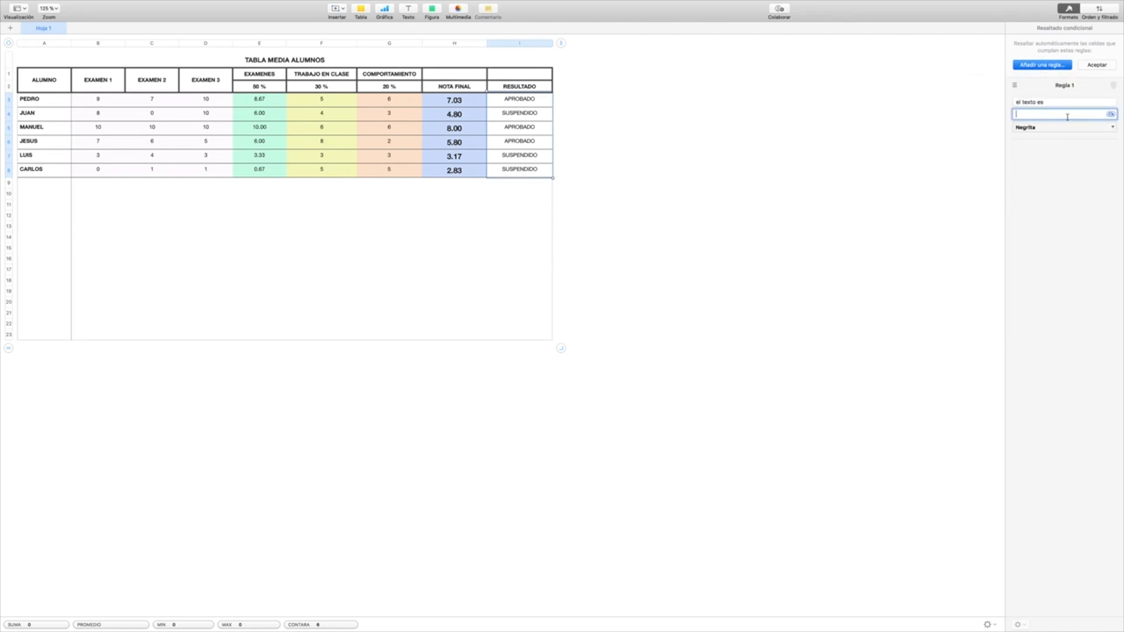
Step: Make the first highlighting rule match the text APROBADO and apply the Relleno verde style
text(APROBADO)
click(1107, 131)
scroll(1061, 225, down, 3)
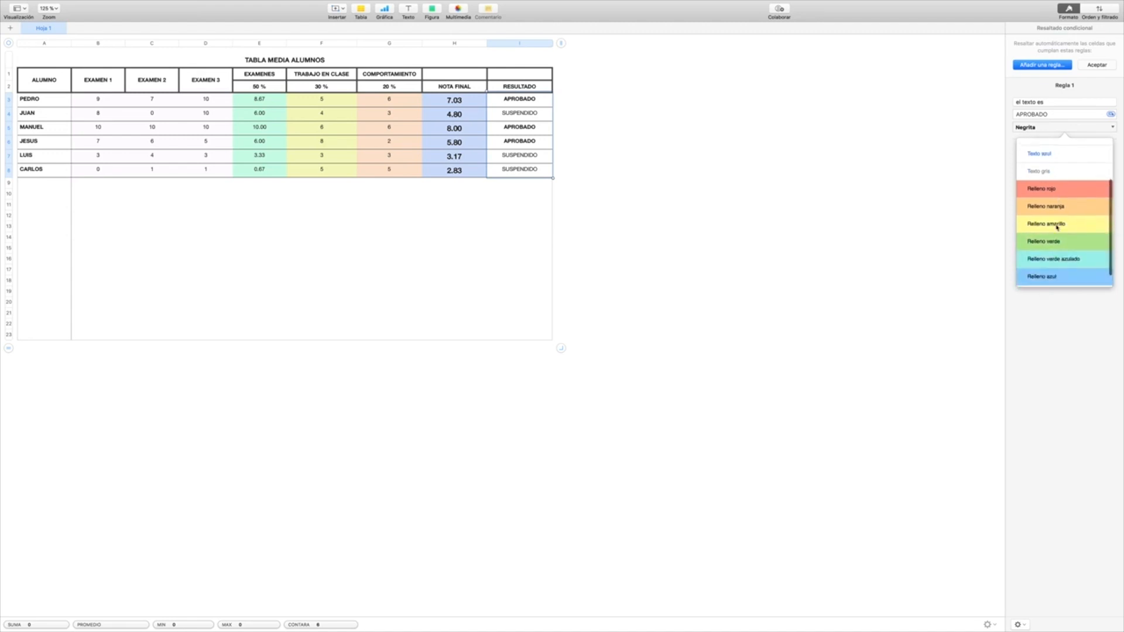
scroll(1057, 227, up, 2)
scroll(1056, 227, down, 3)
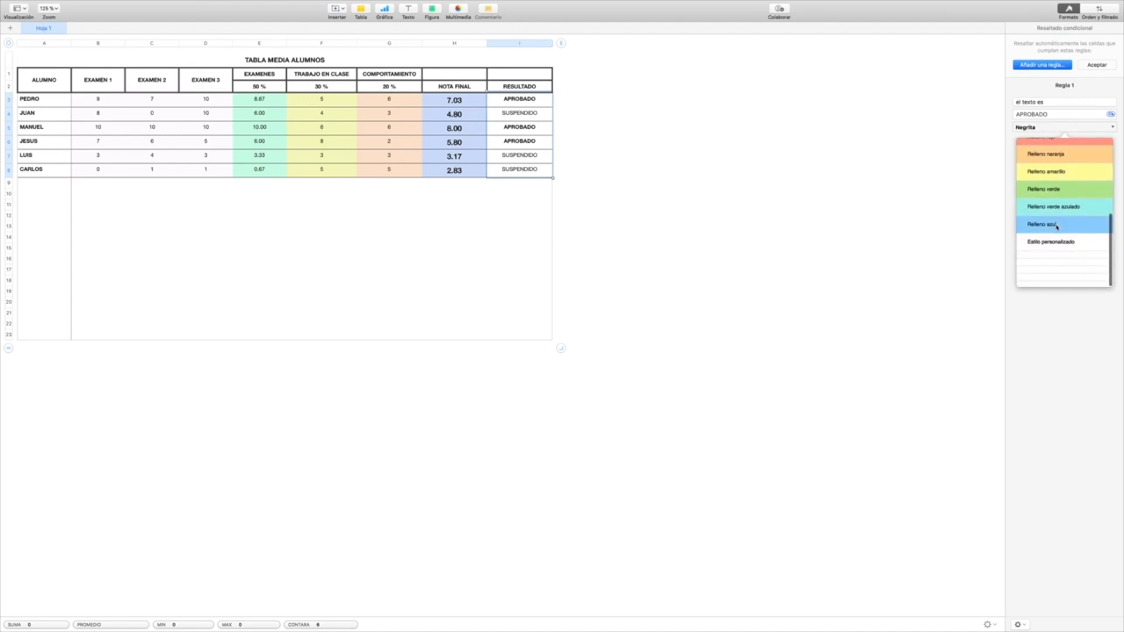
scroll(1057, 229, up, 2)
scroll(1057, 227, up, 1)
click(1045, 236)
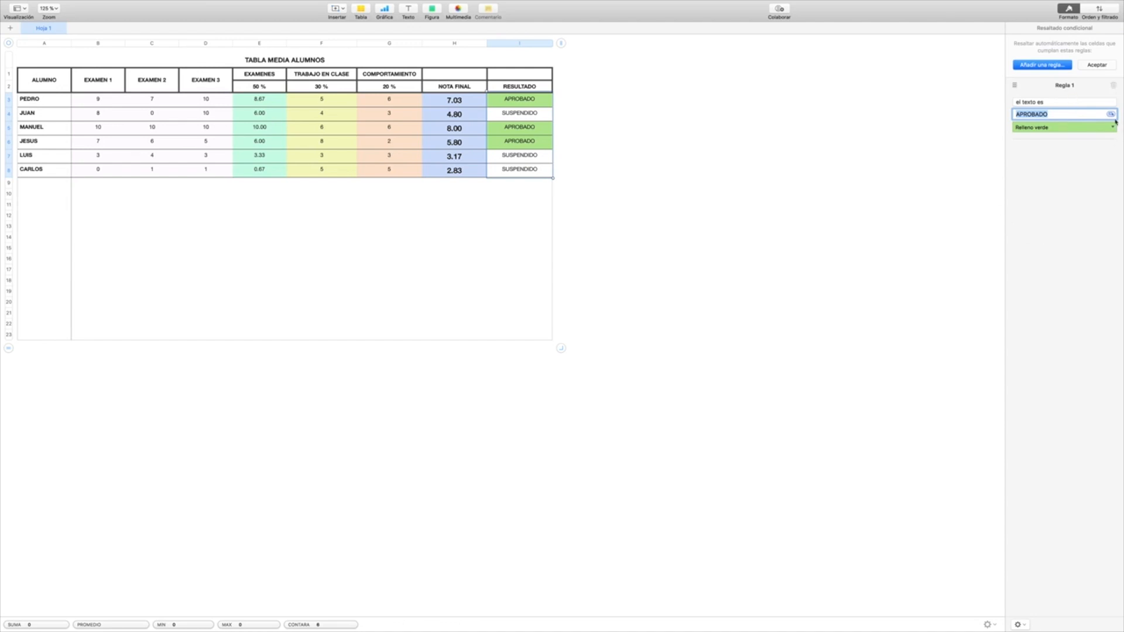
Step: Add a second text "es" highlighting rule for SUSPENDIDO with the Relleno rojo style and accept the rules
click(1039, 66)
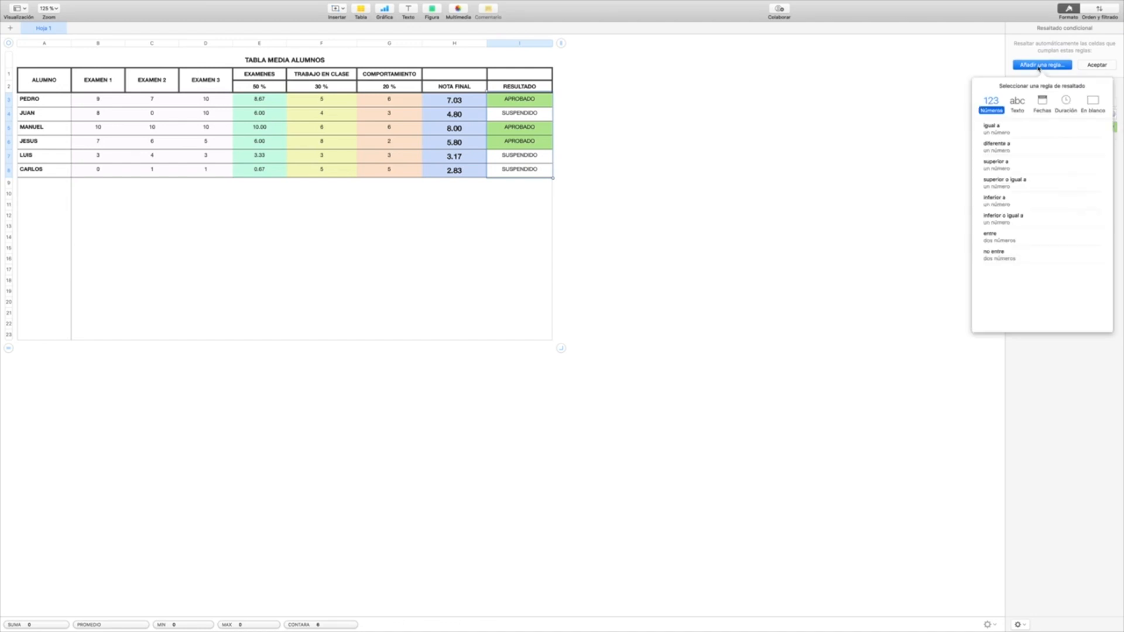
click(1015, 109)
click(989, 130)
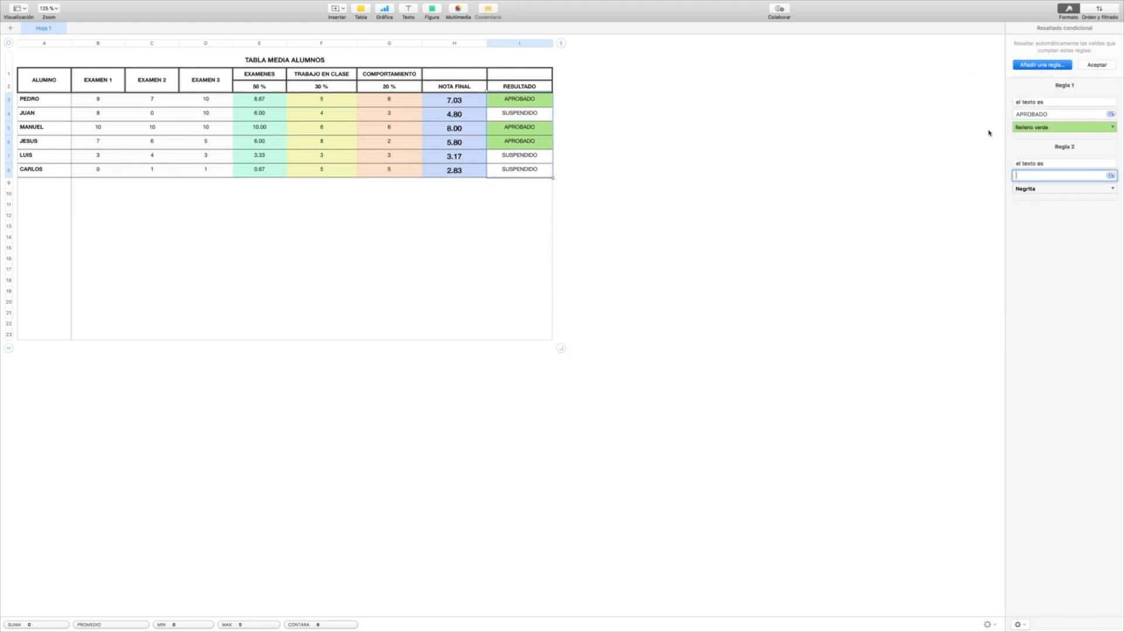
text(SUSPENDIDO)
click(1085, 189)
click(1041, 313)
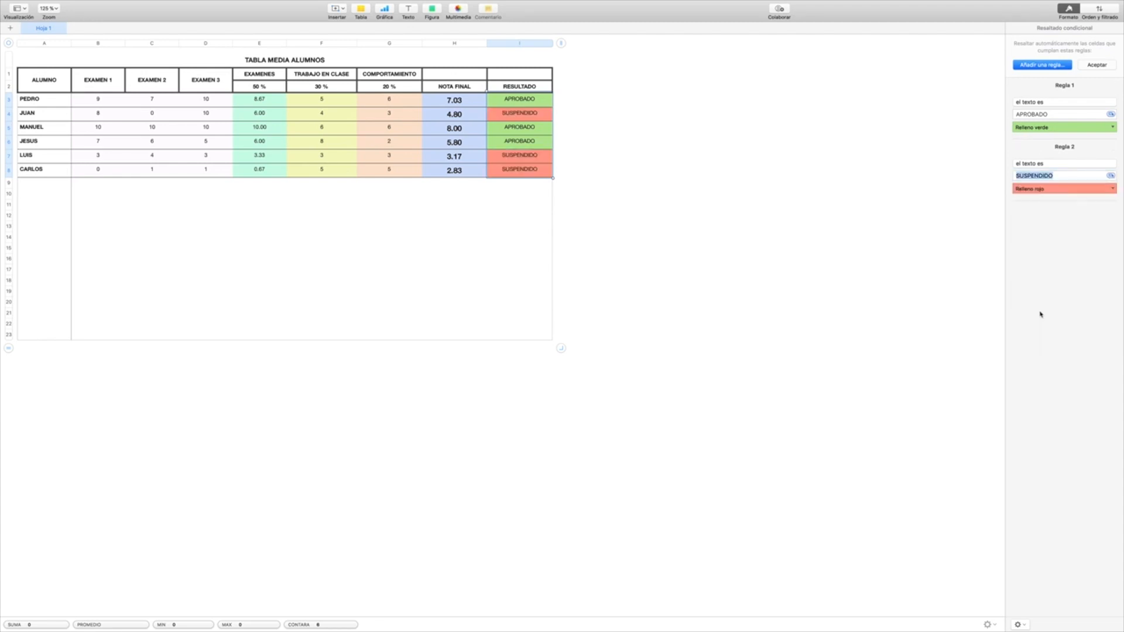
click(1100, 65)
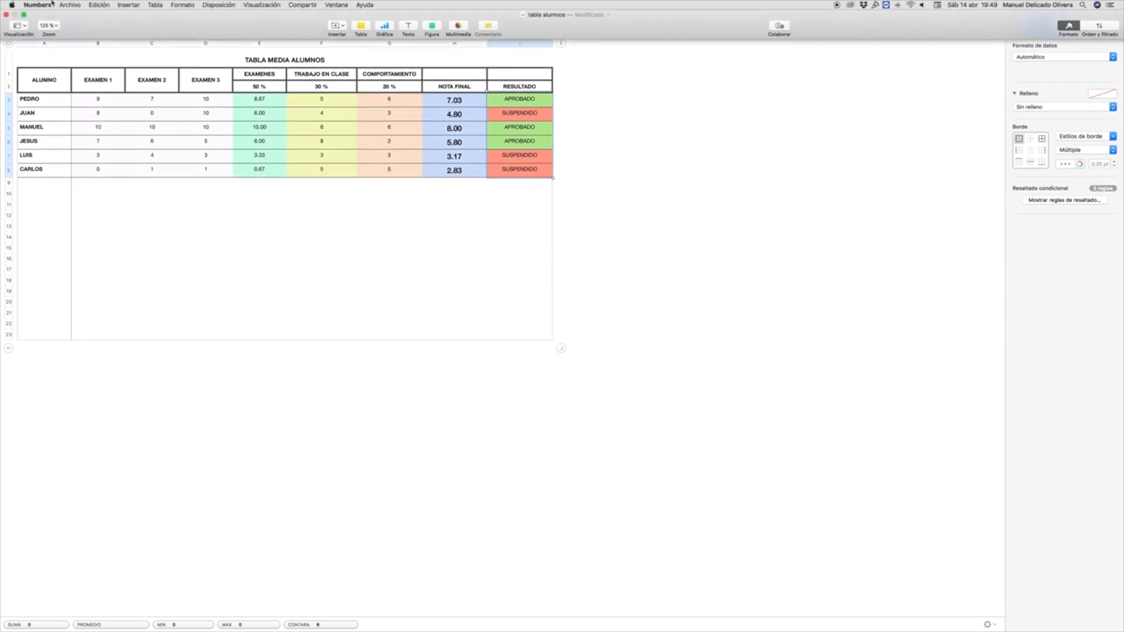
Step: Save the tabla alumnos document and close its window
click(68, 4)
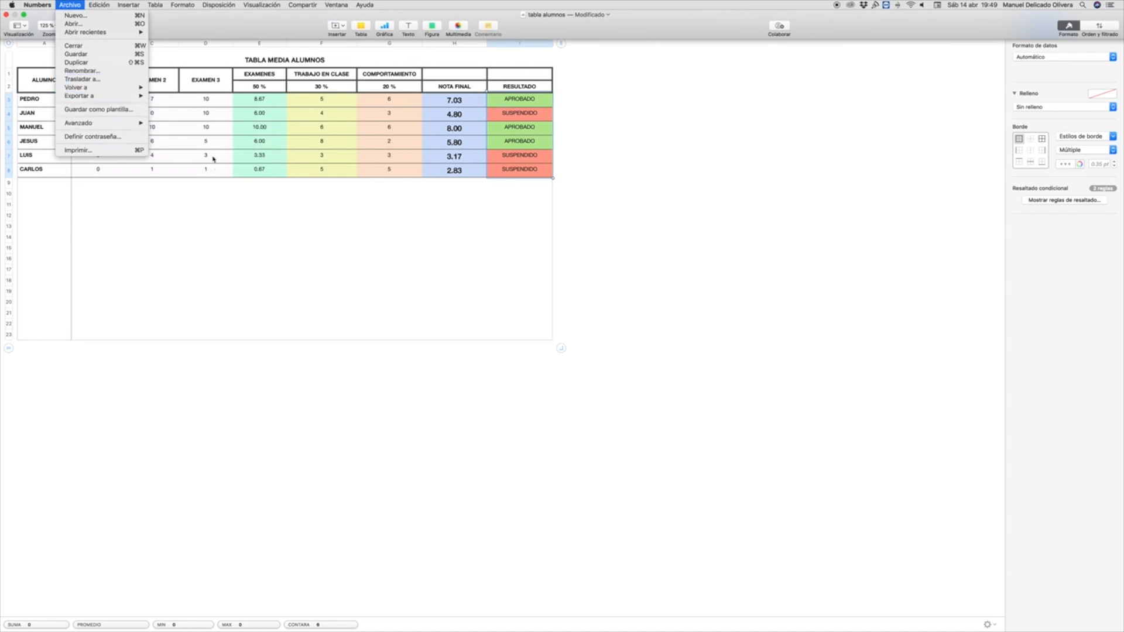
mouse_move(92, 100)
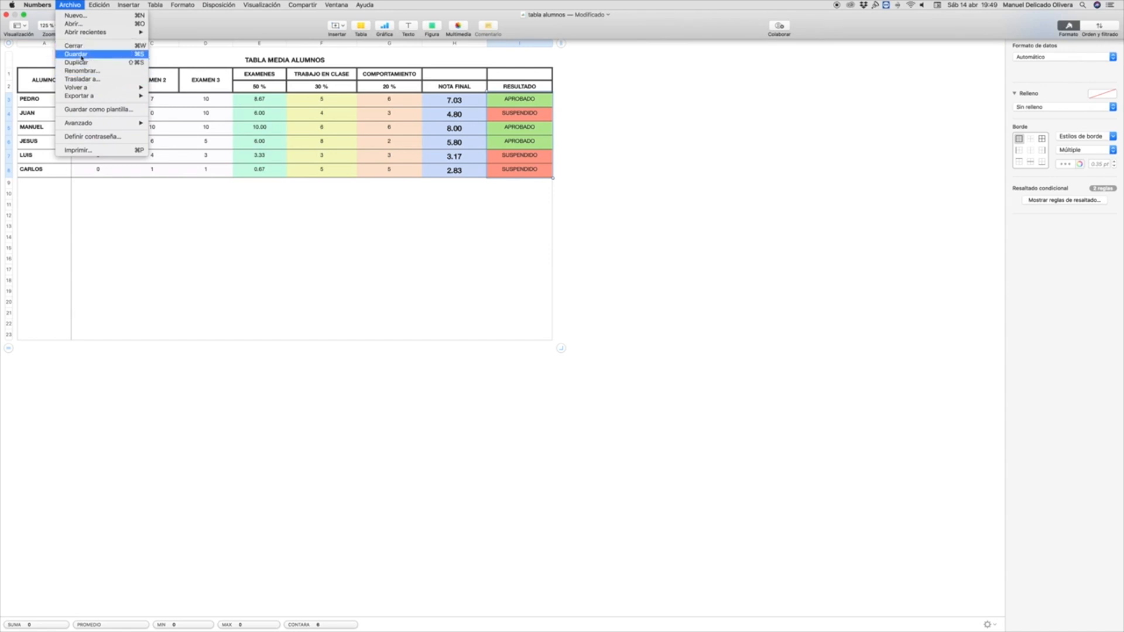
click(82, 56)
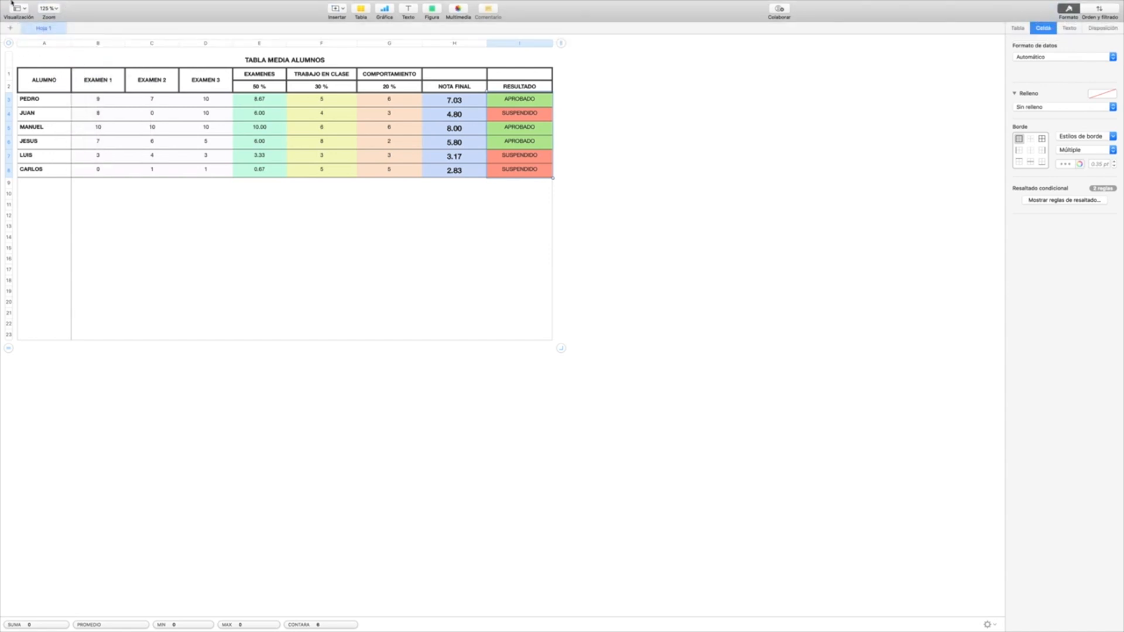
click(6, 14)
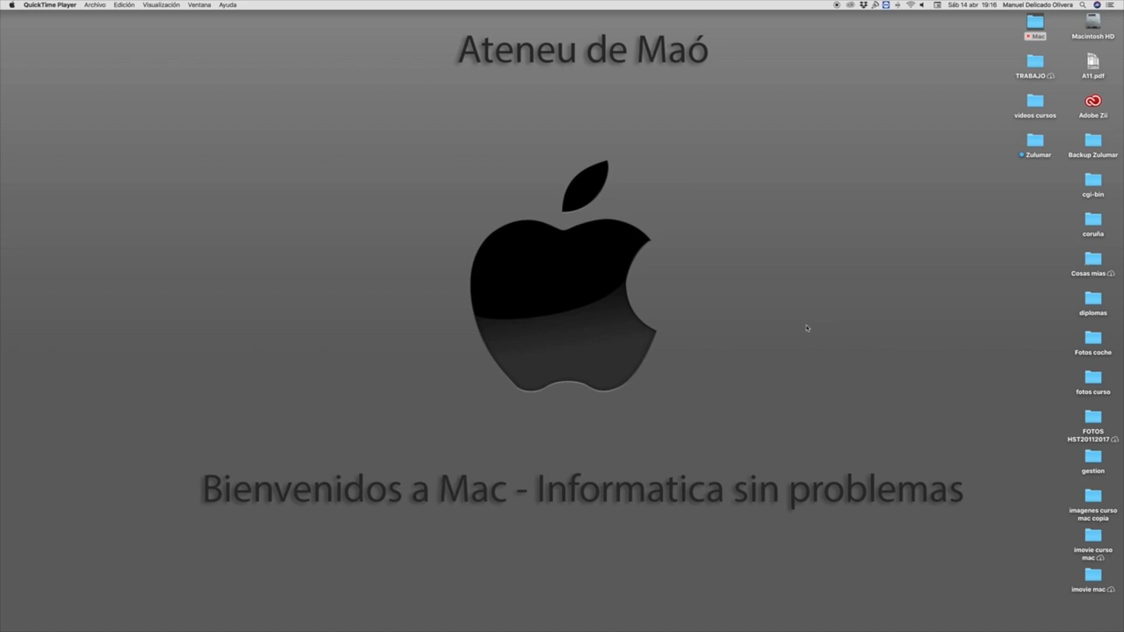
Step: Open the gastos spreadsheet from the Documentos folder in Finder and enlarge its window to fill the screen
mouse_move(849, 620)
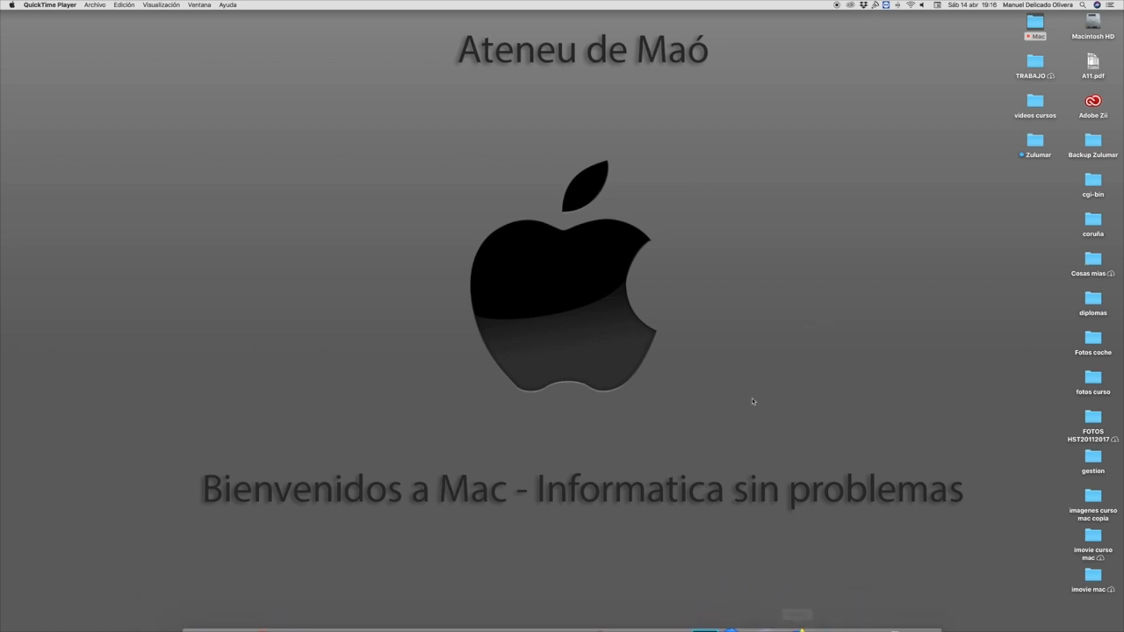
mouse_move(334, 631)
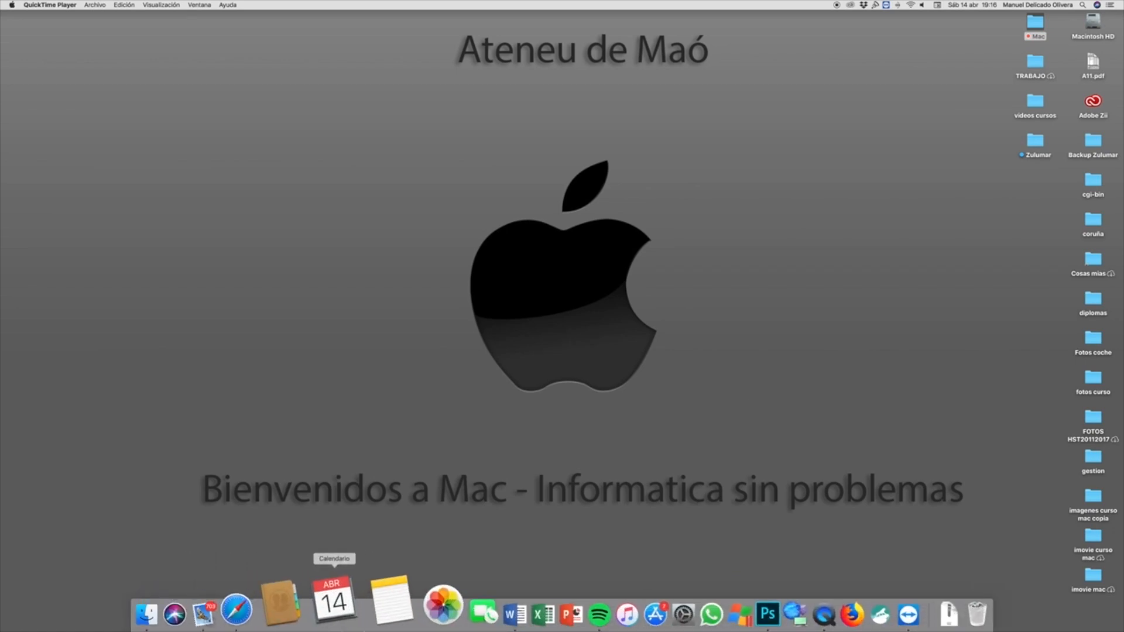
click(205, 603)
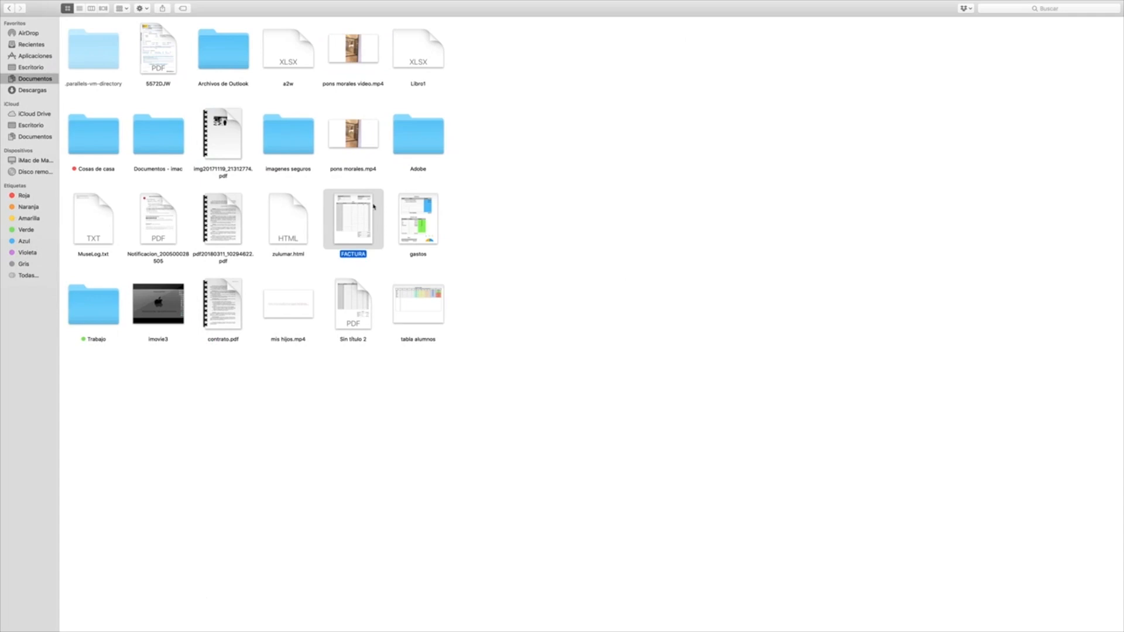
click(413, 215)
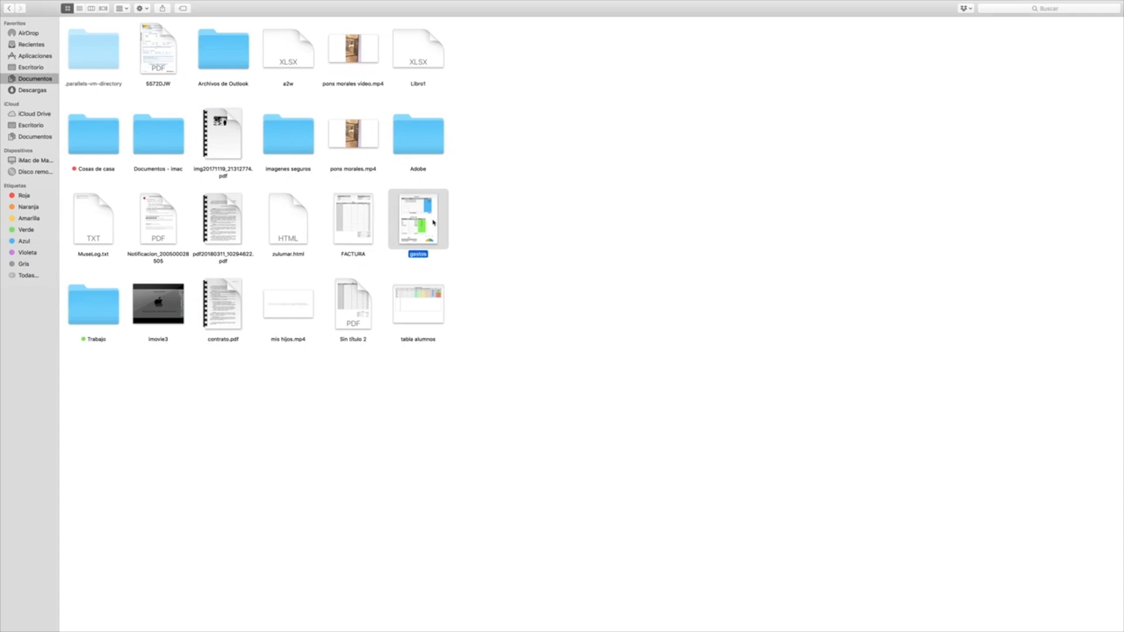
double_click(432, 220)
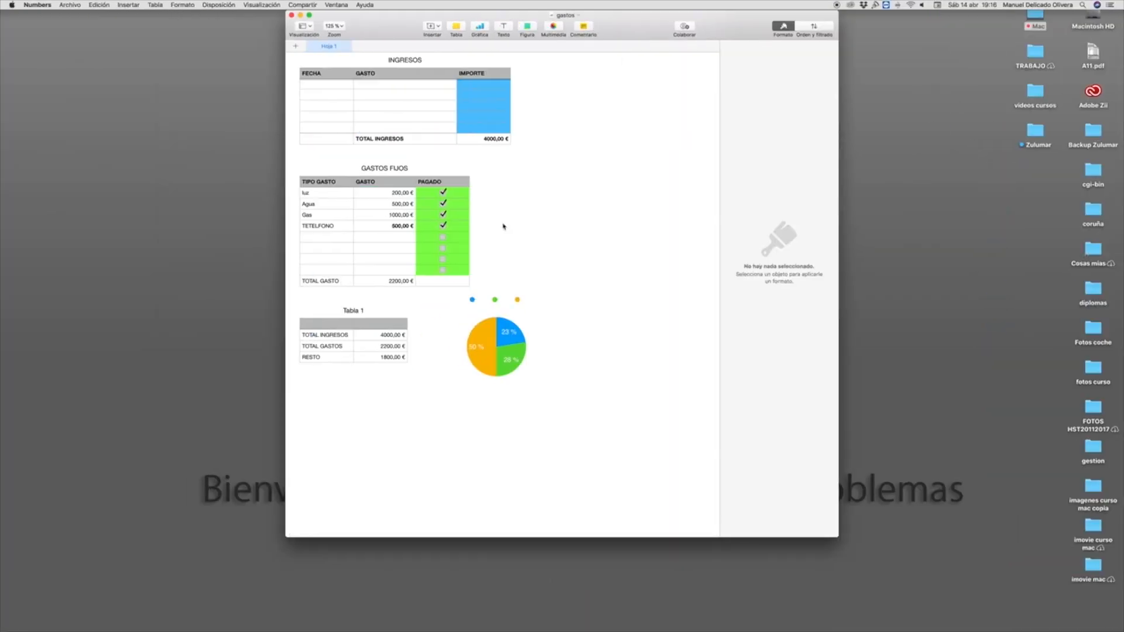
click(309, 15)
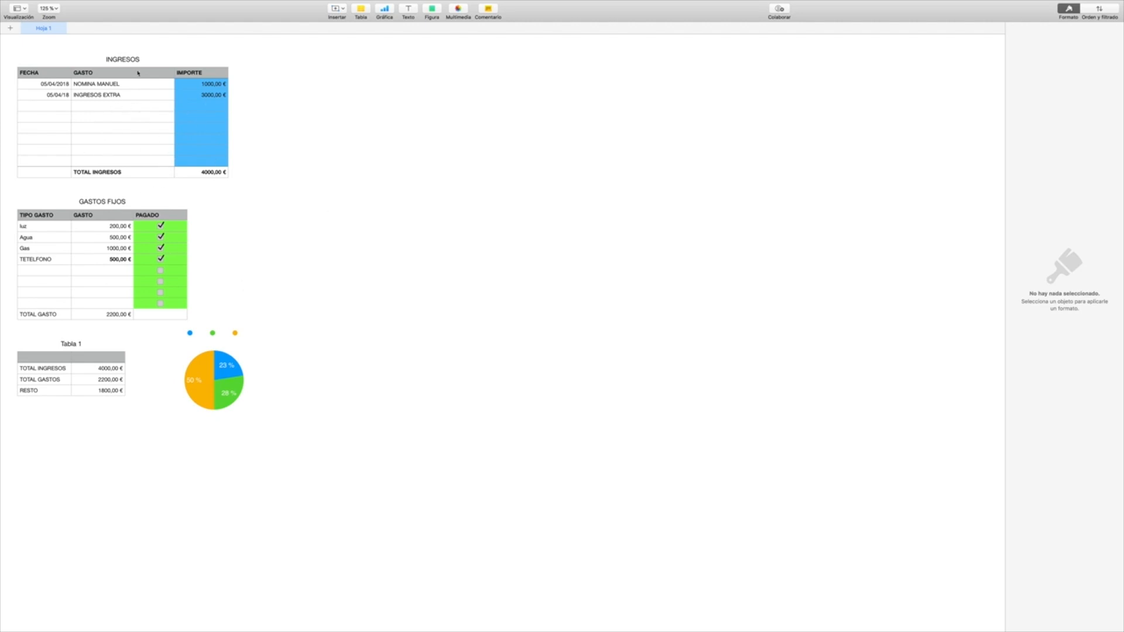
mouse_move(154, 2)
click(156, 5)
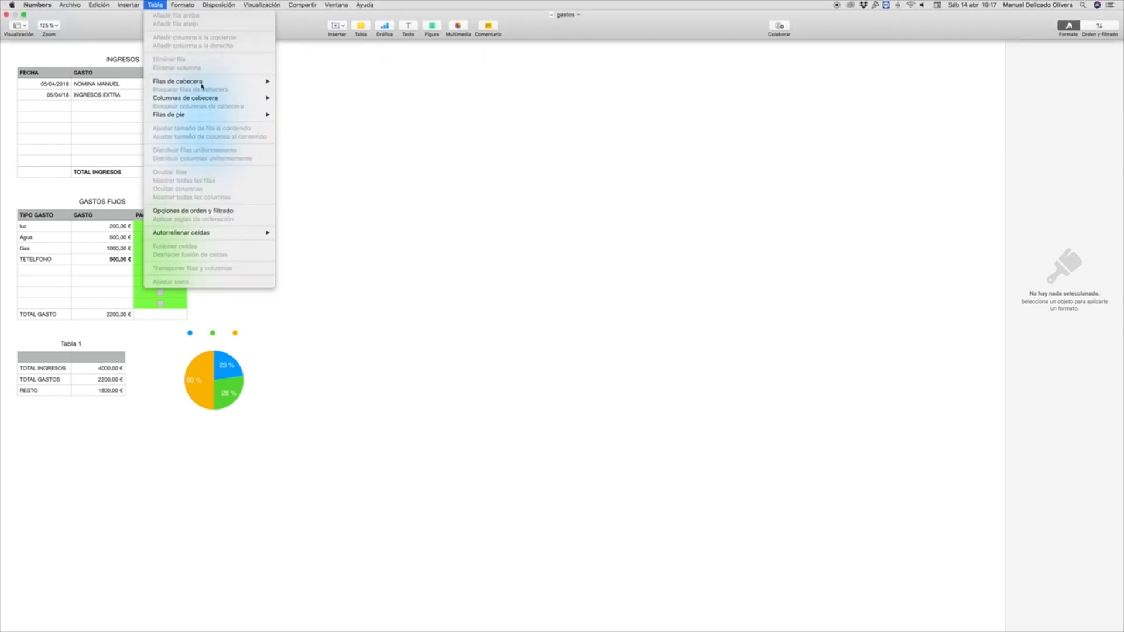
mouse_move(137, 7)
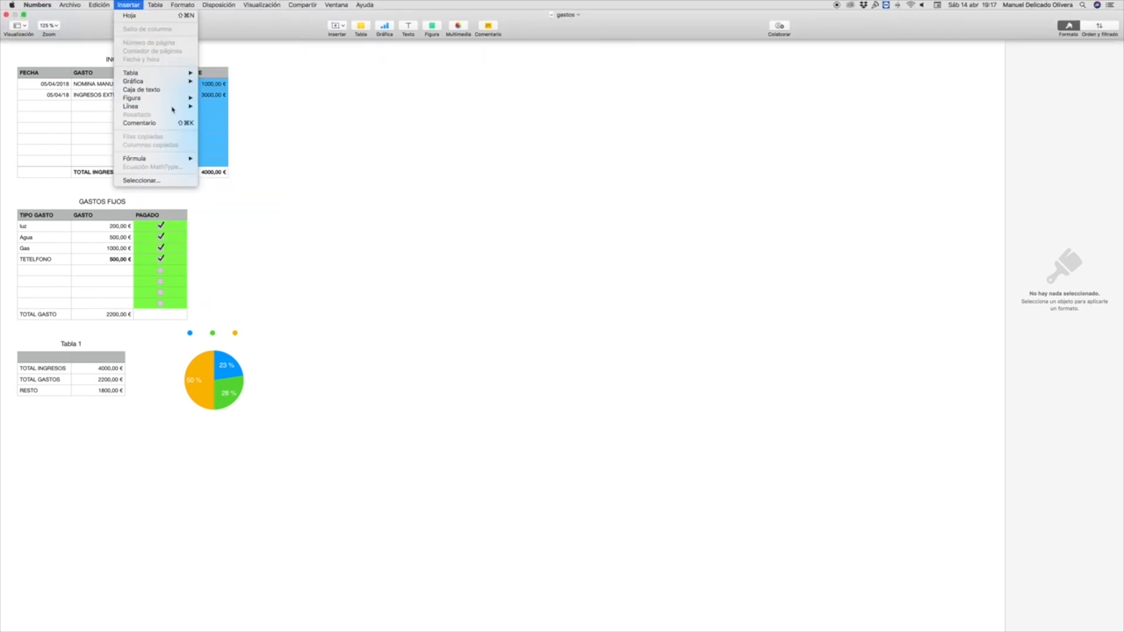
mouse_move(165, 74)
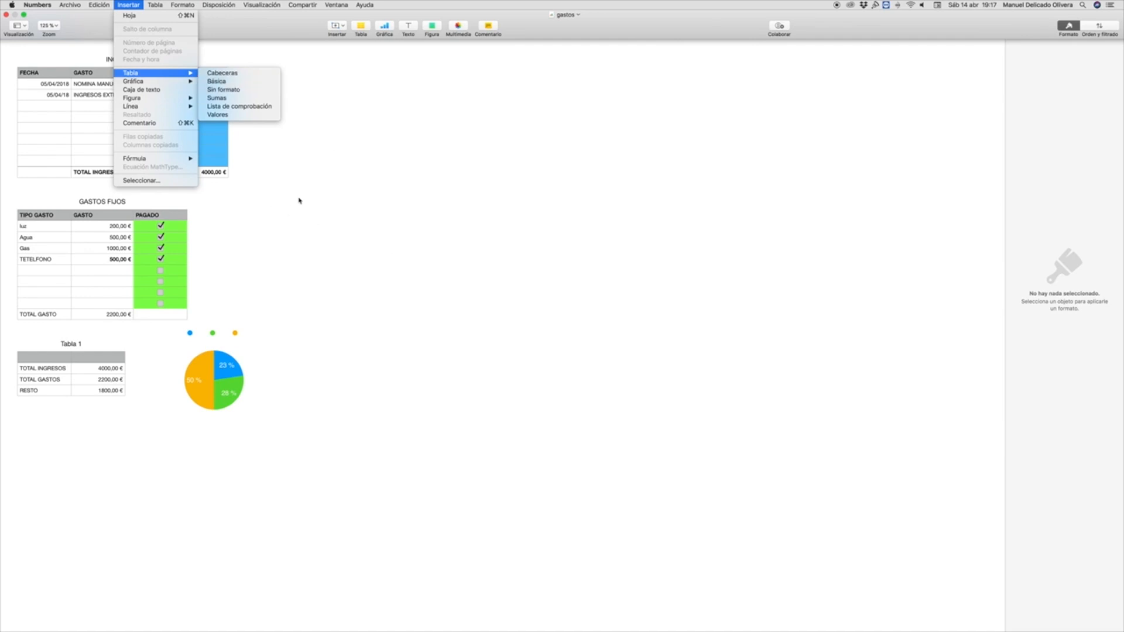
click(321, 206)
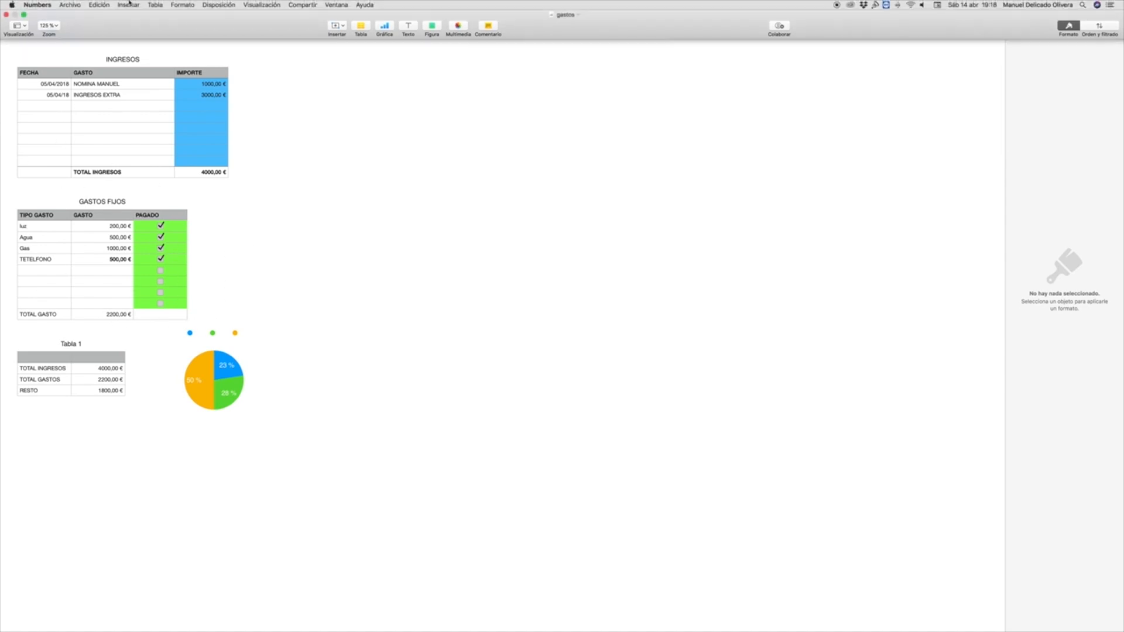
click(134, 8)
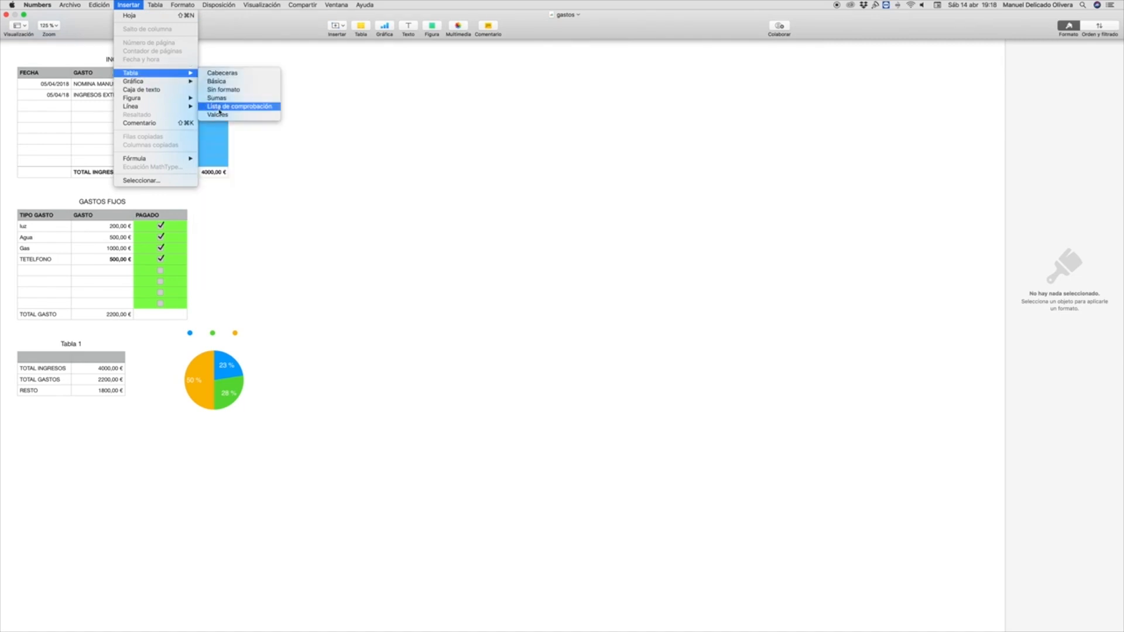
click(272, 256)
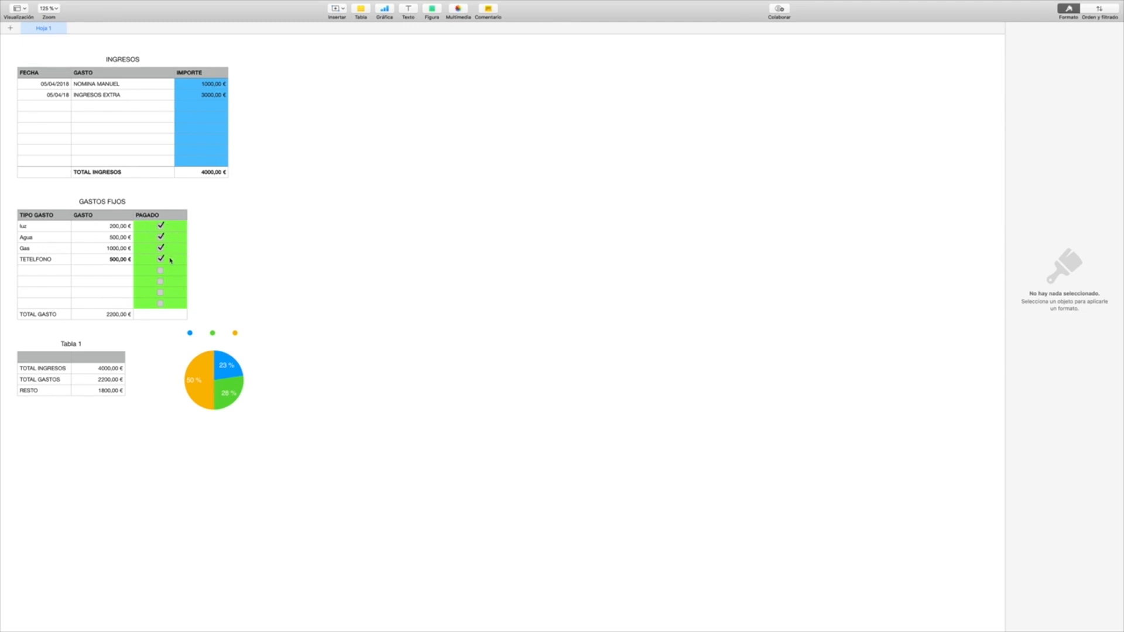
Step: Remove the bold formatting from the TETELFONO amount in cell B5 of the GASTOS FIJOS table
click(118, 262)
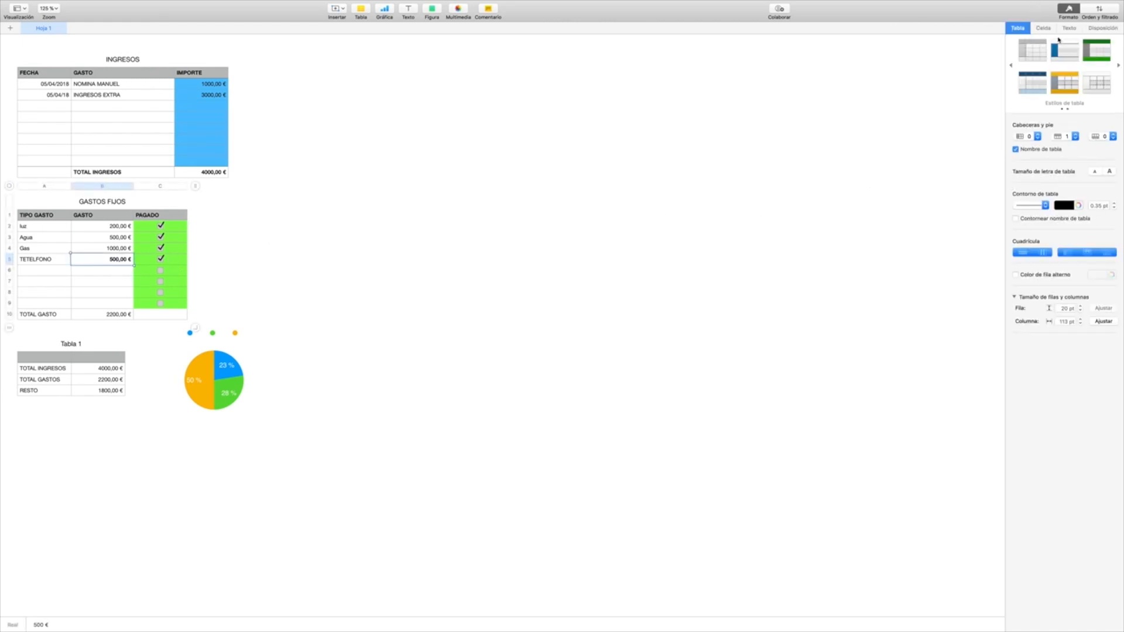
click(1068, 28)
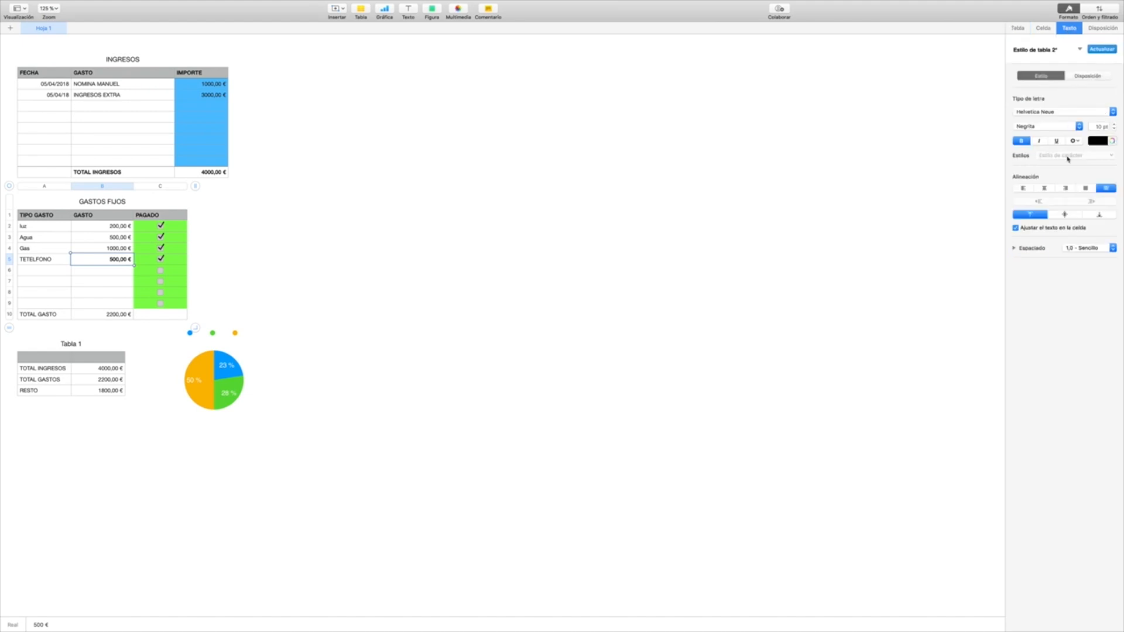
click(1023, 142)
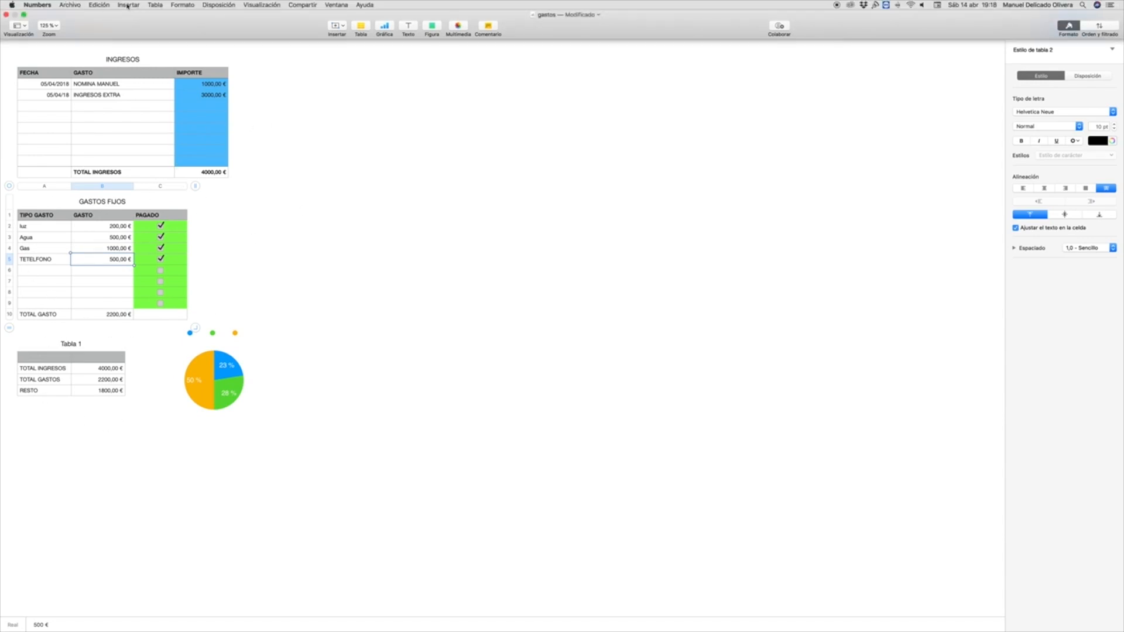
click(127, 6)
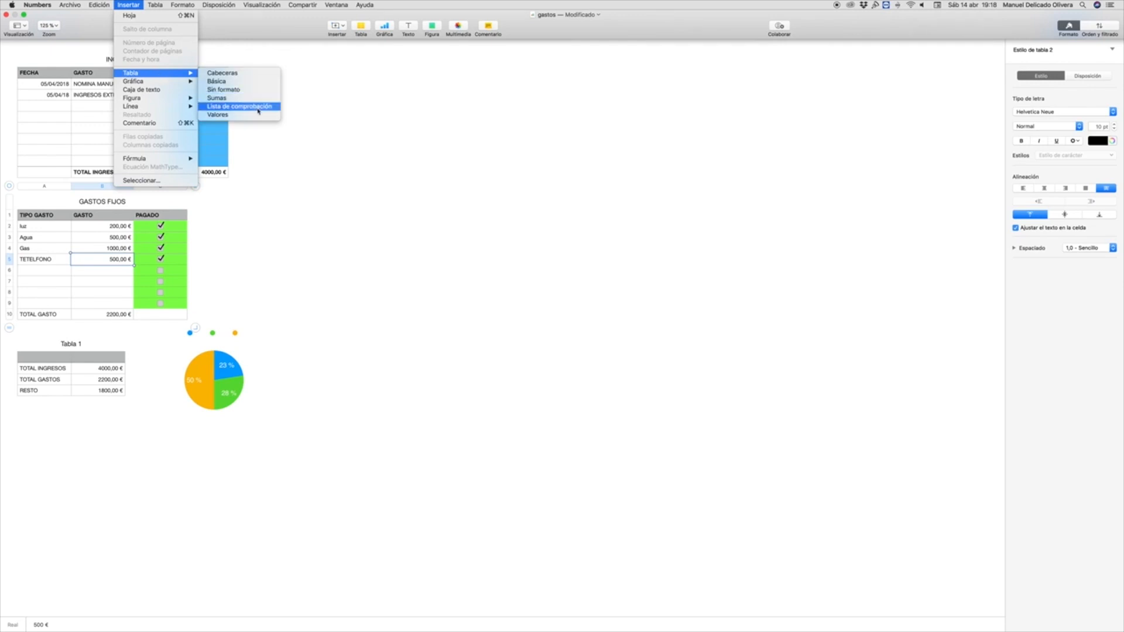
click(248, 245)
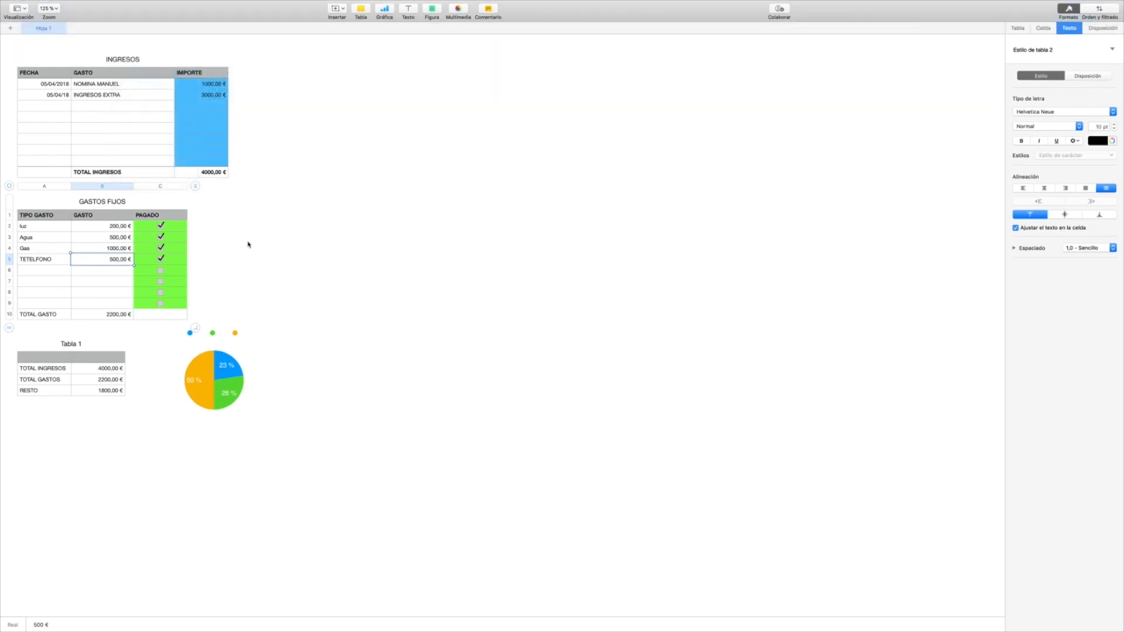
click(261, 316)
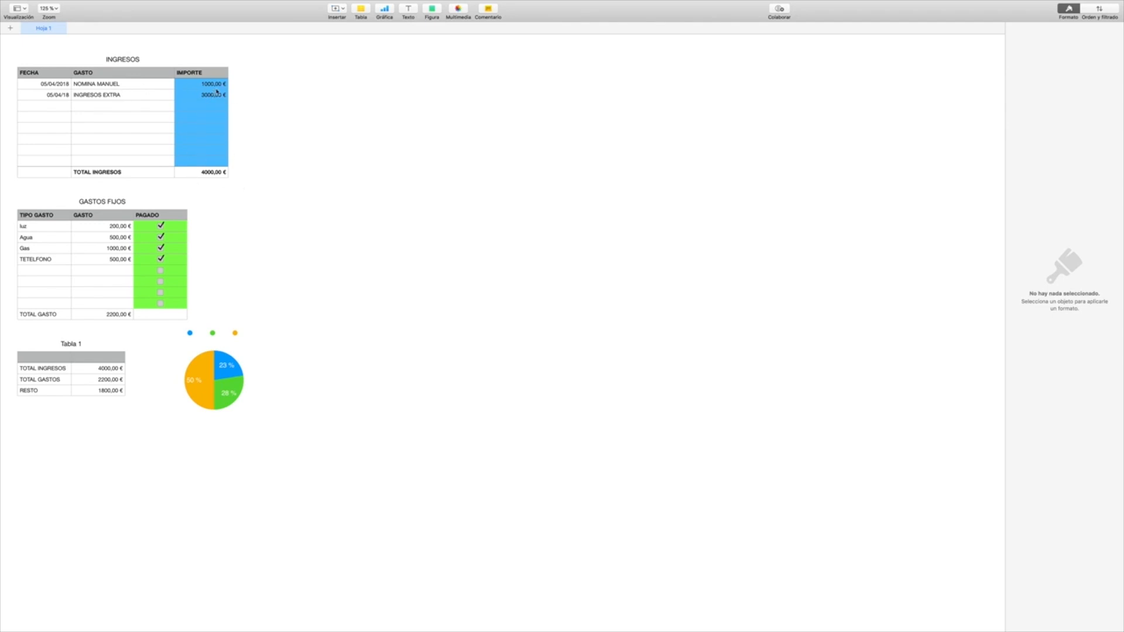
Step: Clear the TOTAL INGRESOS formula in the INGRESOS table and rebuild it as SUMA of cells C2 to C9
click(215, 175)
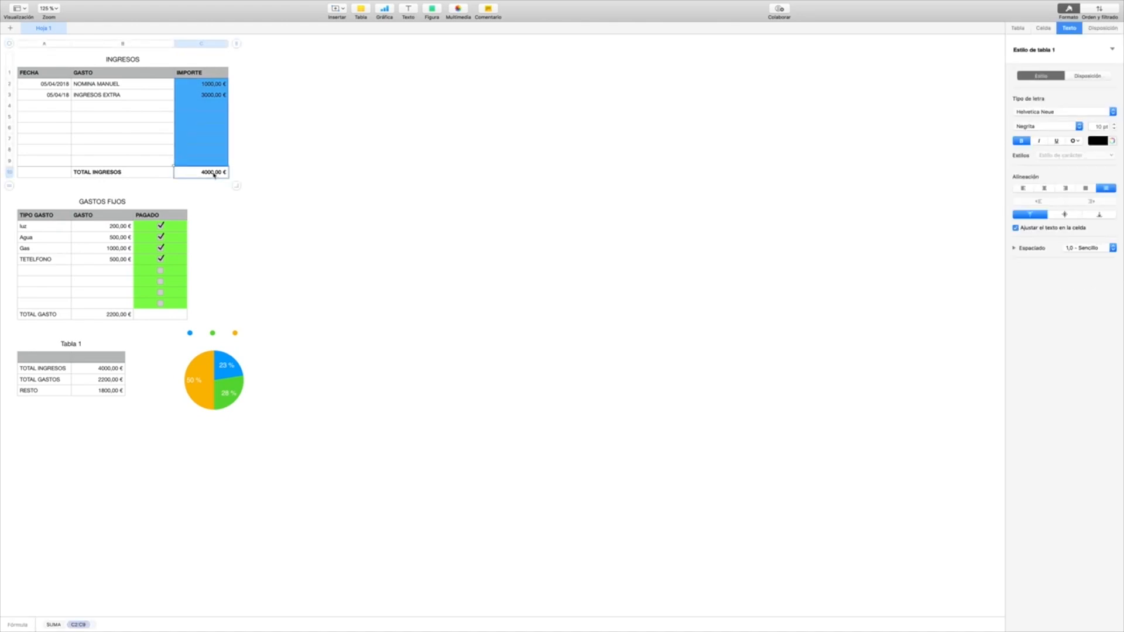
double_click(215, 174)
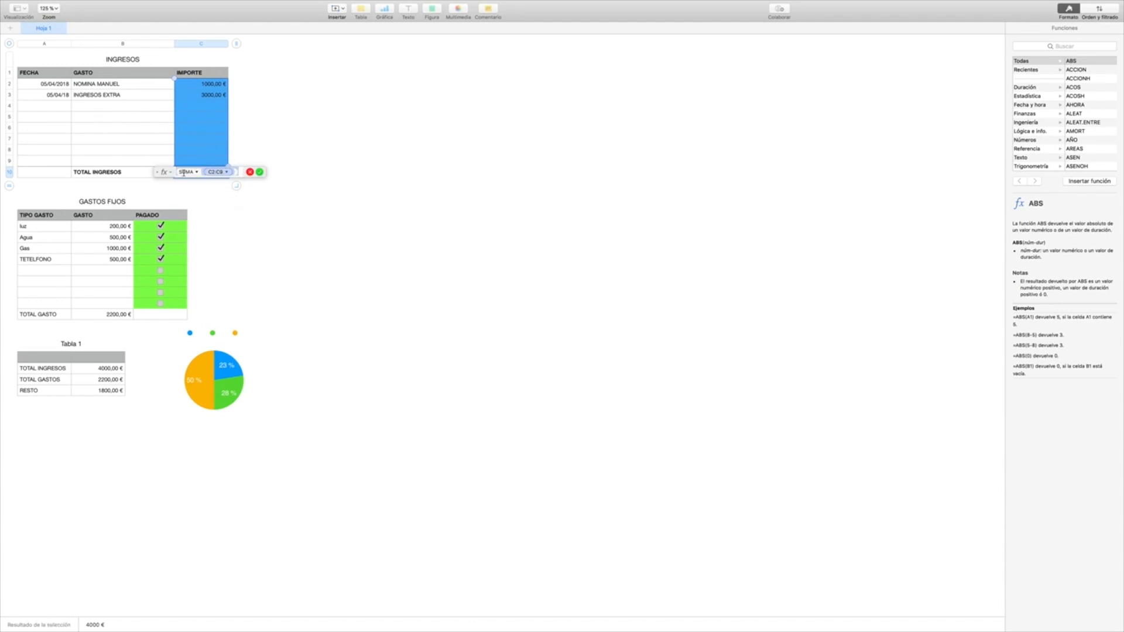
key(BackSpace)
key(BackSpace)
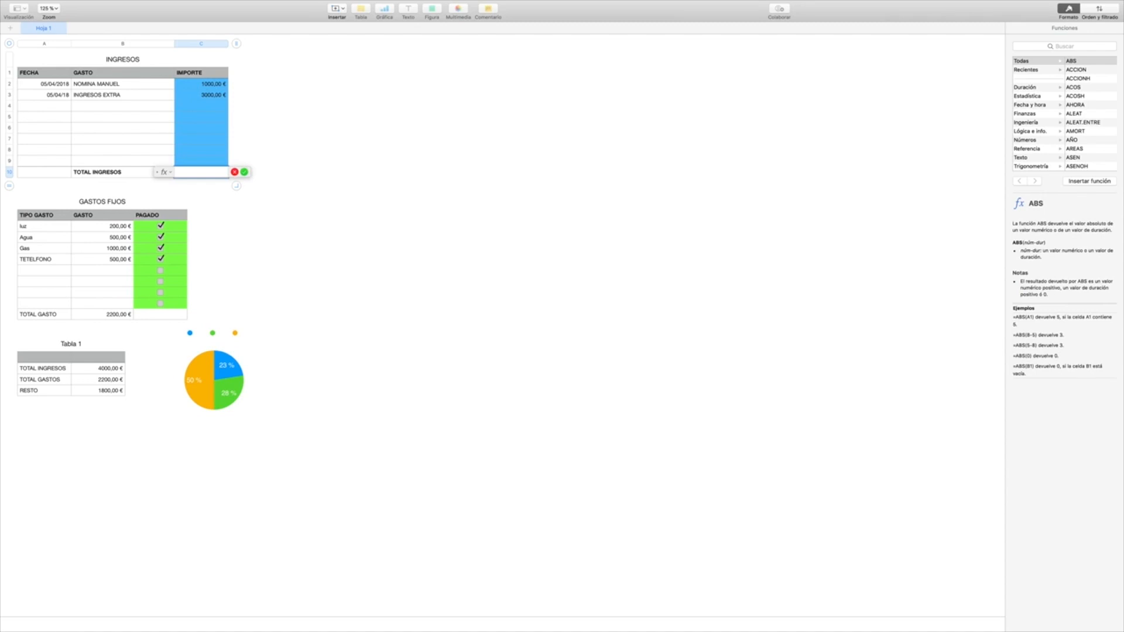
text(SUMA)
key(Return)
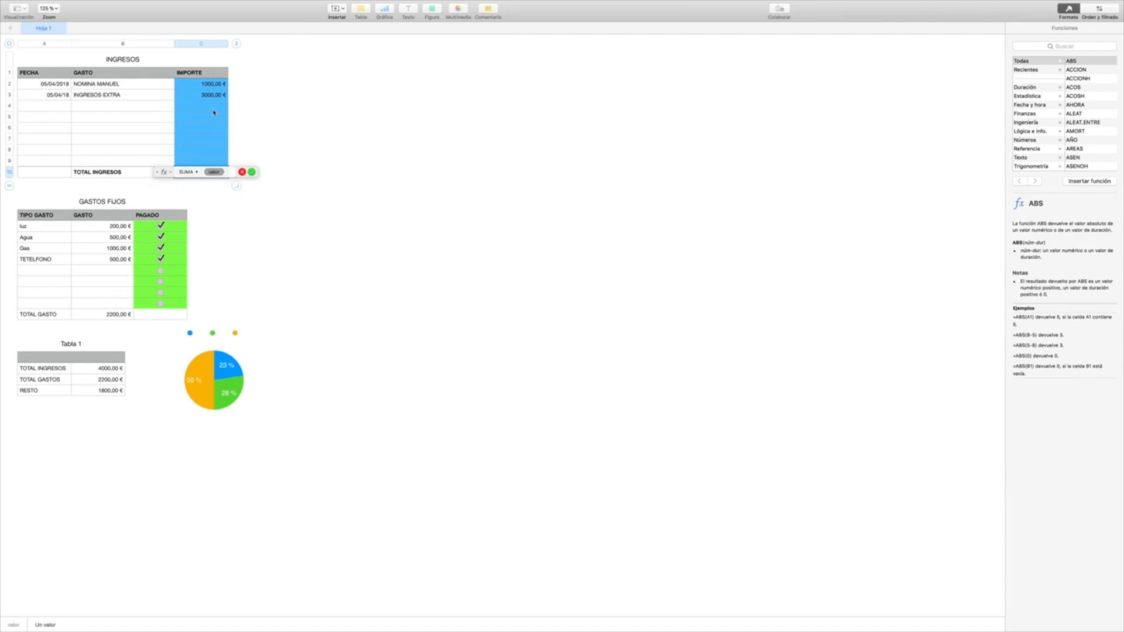
drag(209, 86, 217, 159)
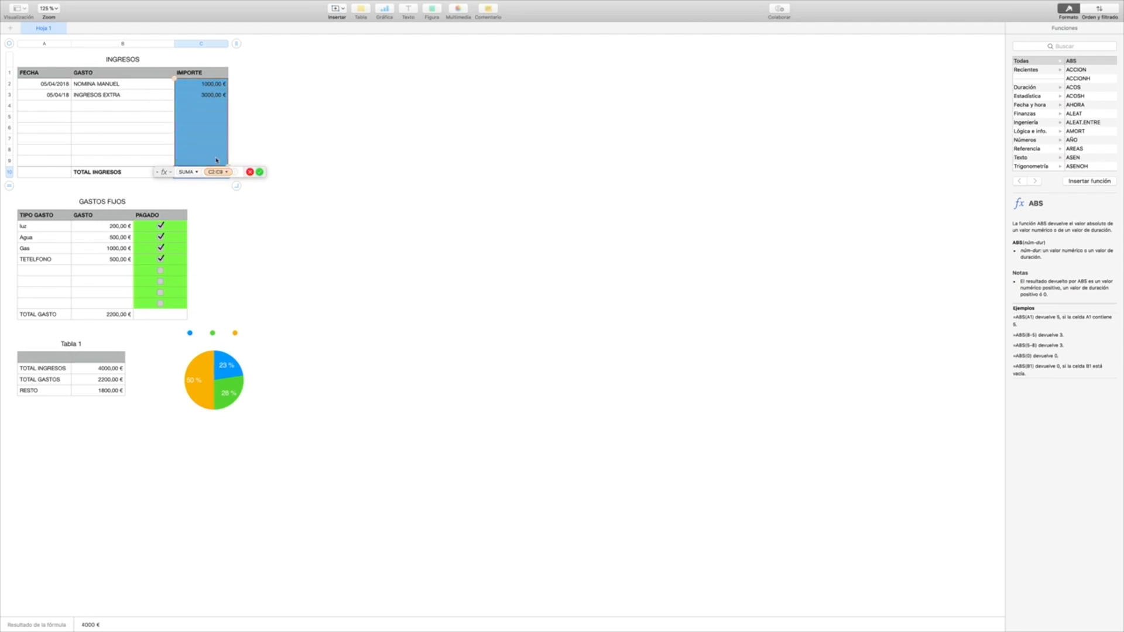
key(Return)
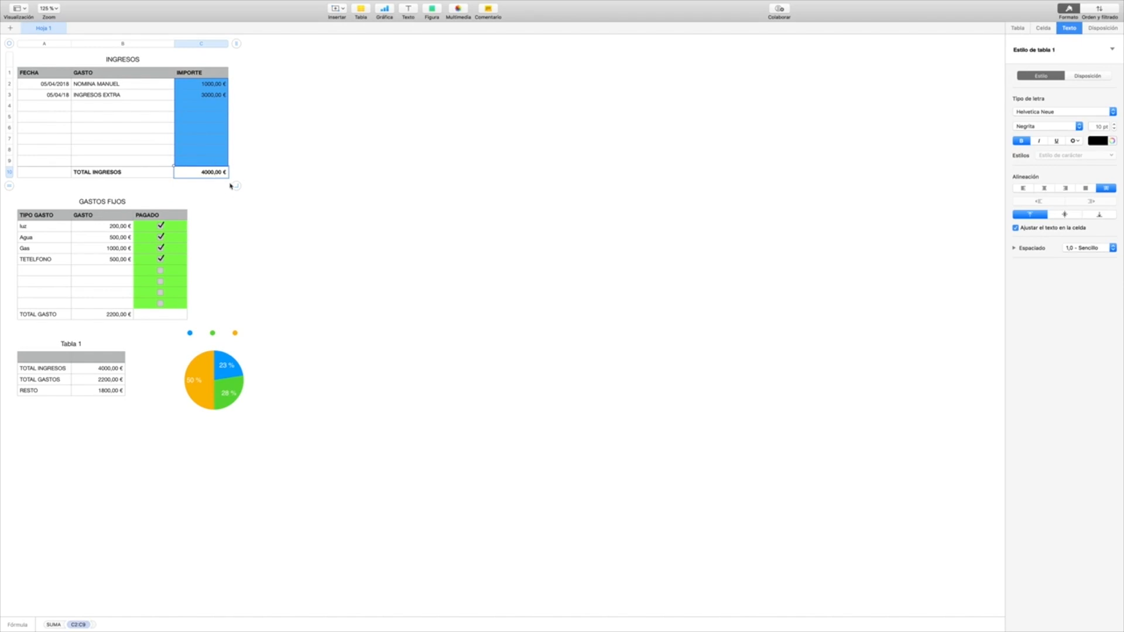
Step: Enter 1000 as the IMPORTE in cell C4 of the INGRESOS table
click(209, 107)
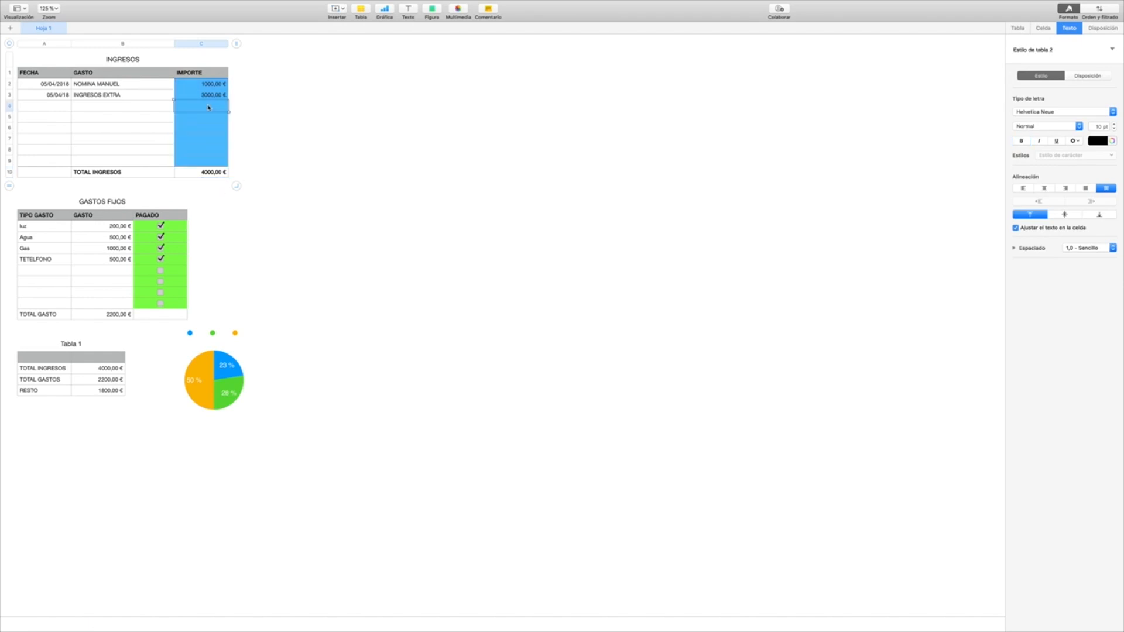
text(1000)
key(Return)
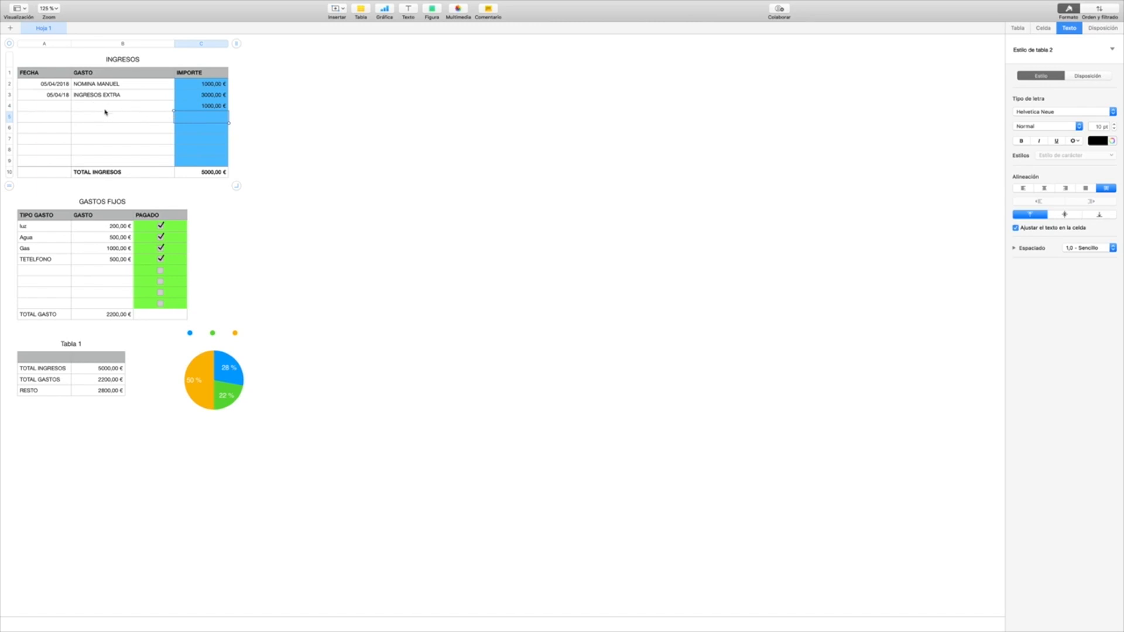
click(53, 106)
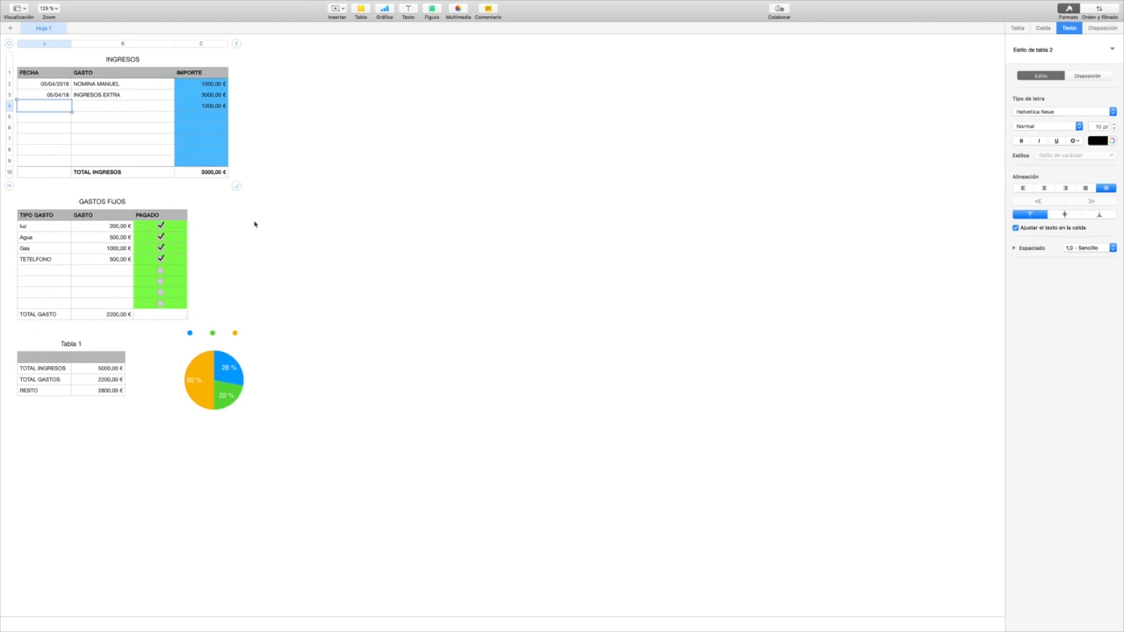
Step: Insert a Lista de comprobación table and move it into the empty area to the right of the INGRESOS and GASTOS FIJOS tables
click(129, 6)
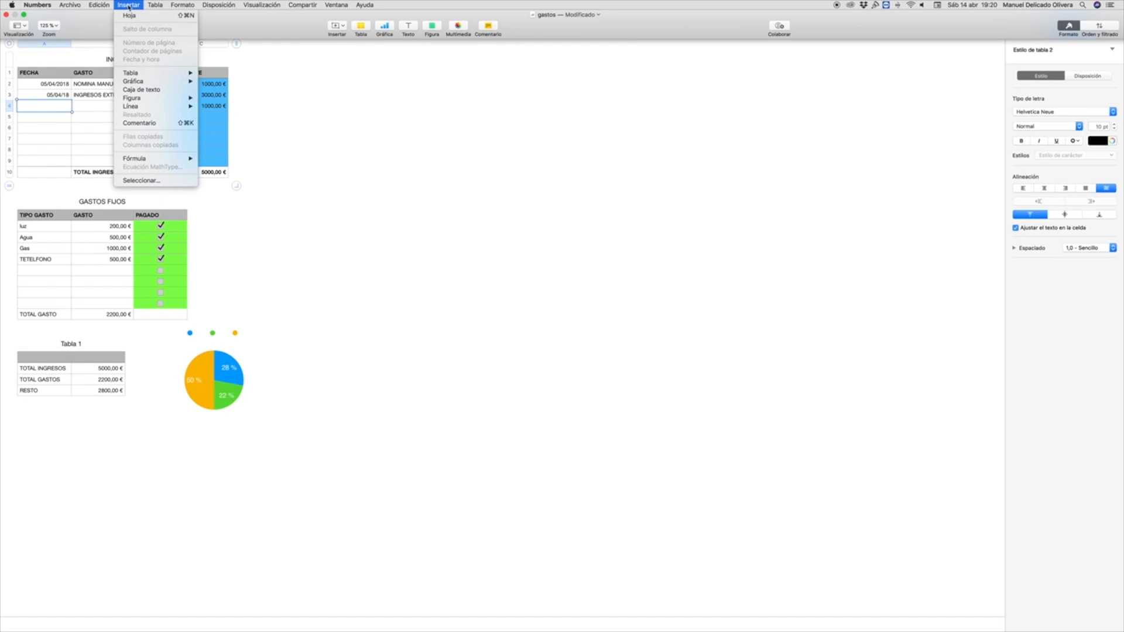
mouse_move(170, 72)
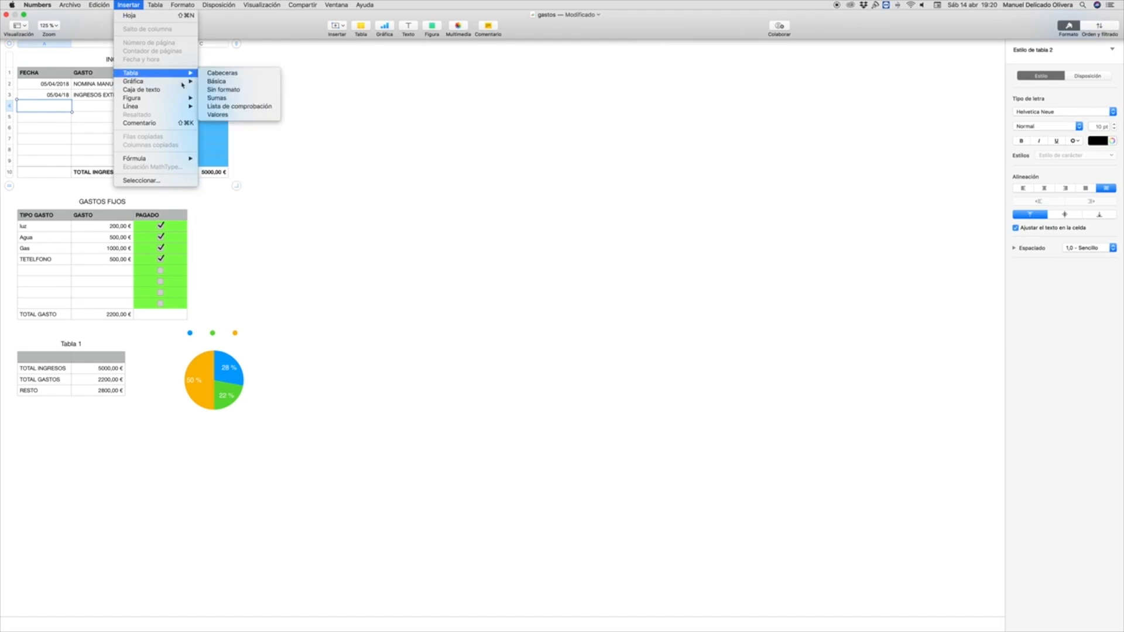
click(237, 107)
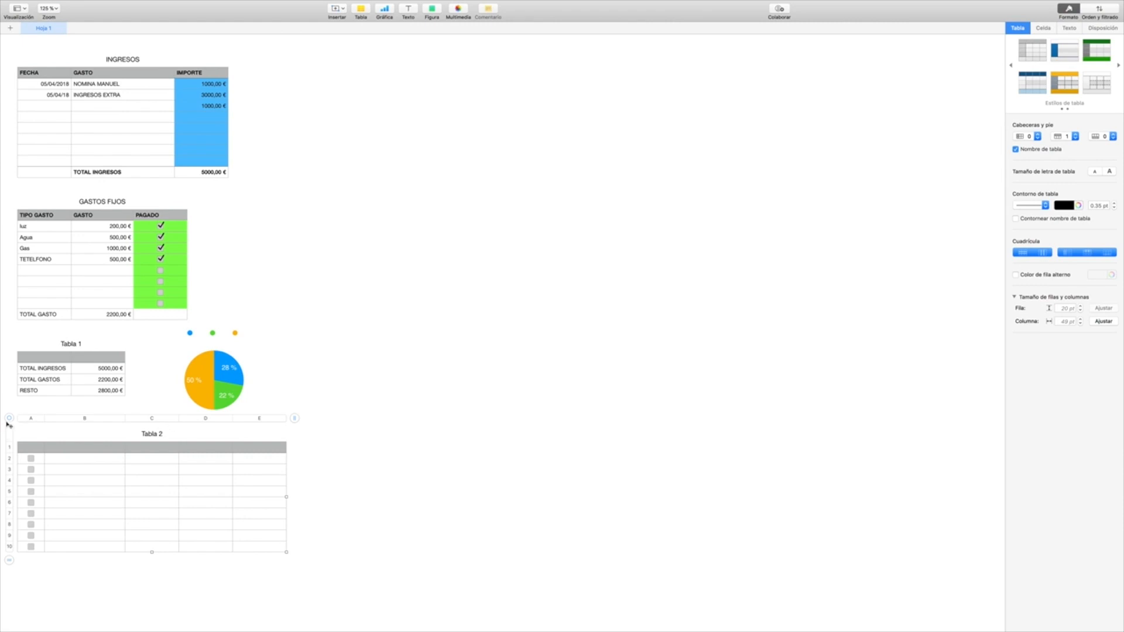
drag(10, 420, 370, 131)
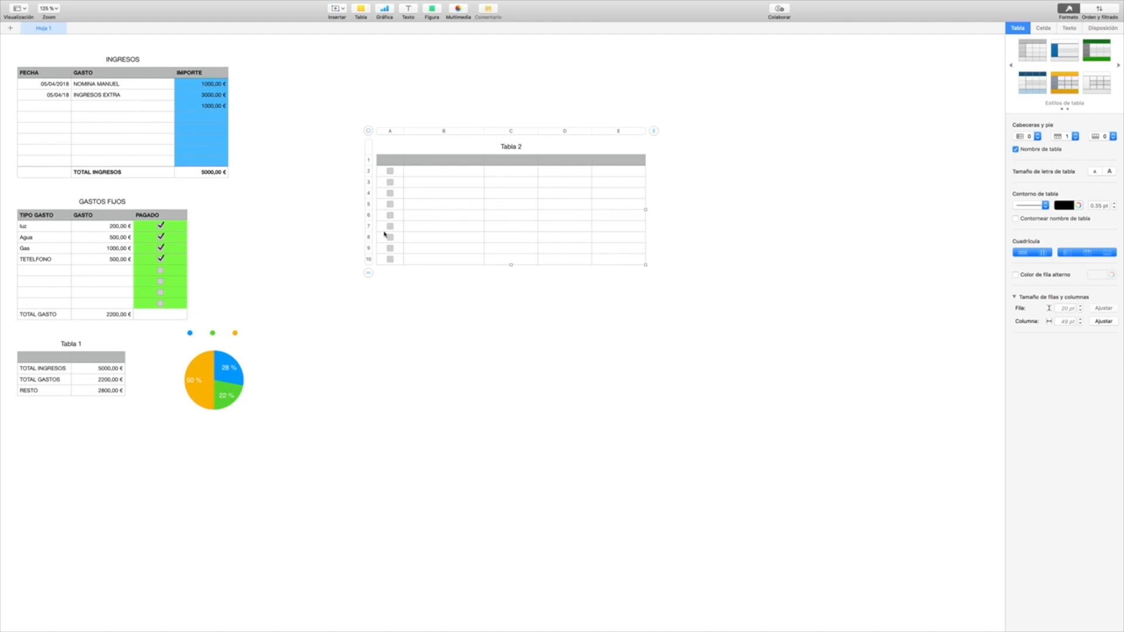
Step: Move the checkbox column of Tabla 2 to column E and on to column C, and clear all its checkboxes
drag(387, 261, 609, 169)
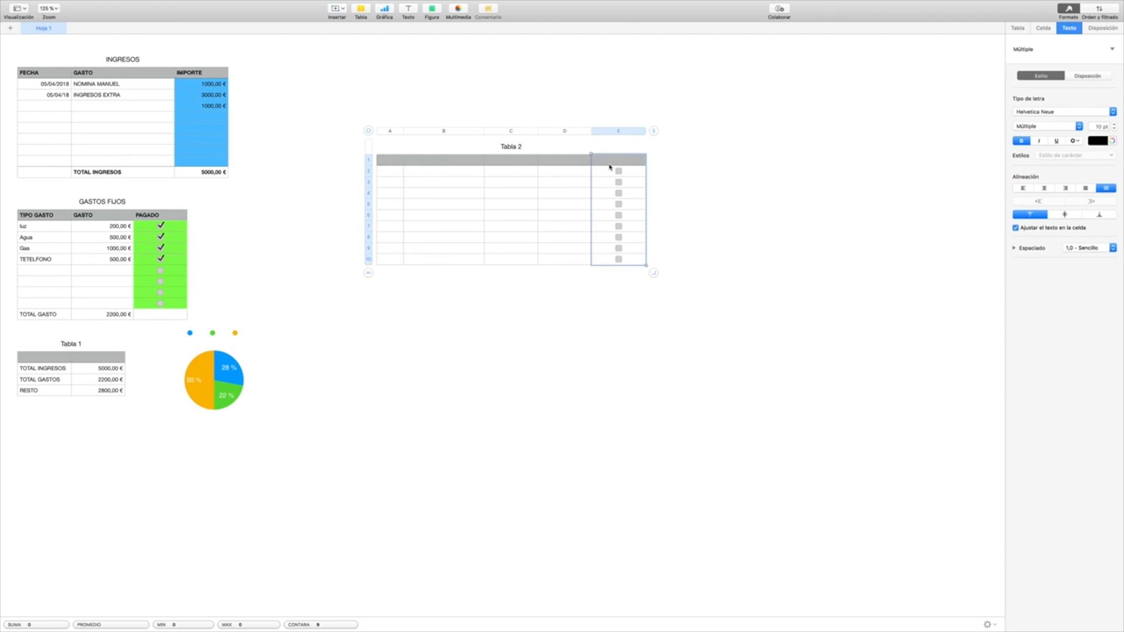
drag(615, 160, 500, 167)
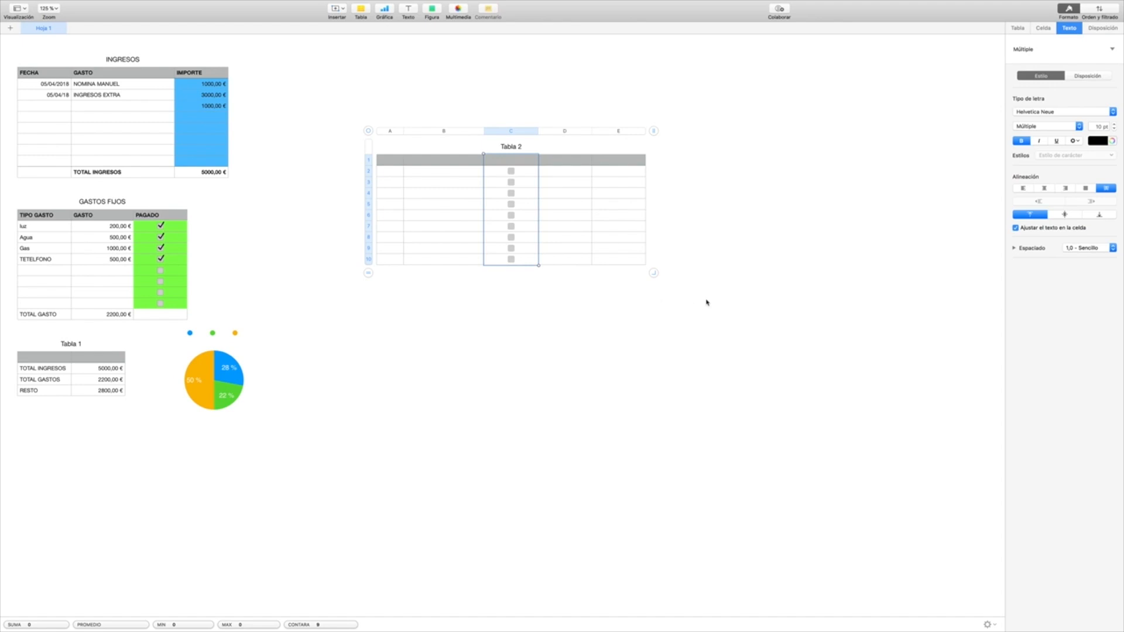
drag(630, 259, 391, 126)
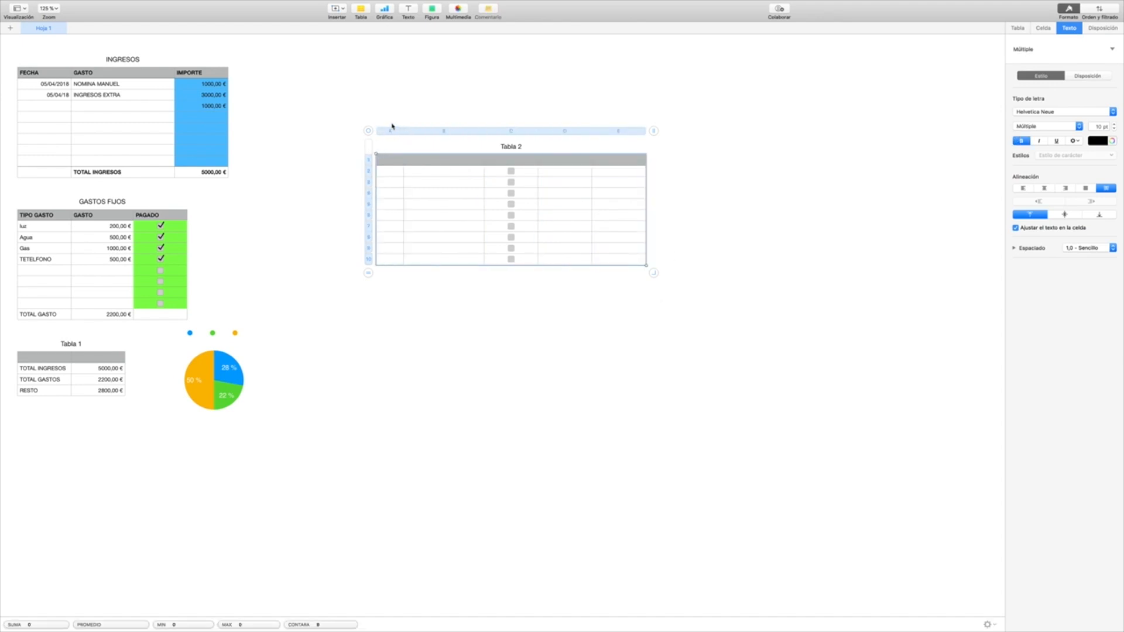
Step: Delete the title text of Tabla 2
click(523, 148)
click(524, 146)
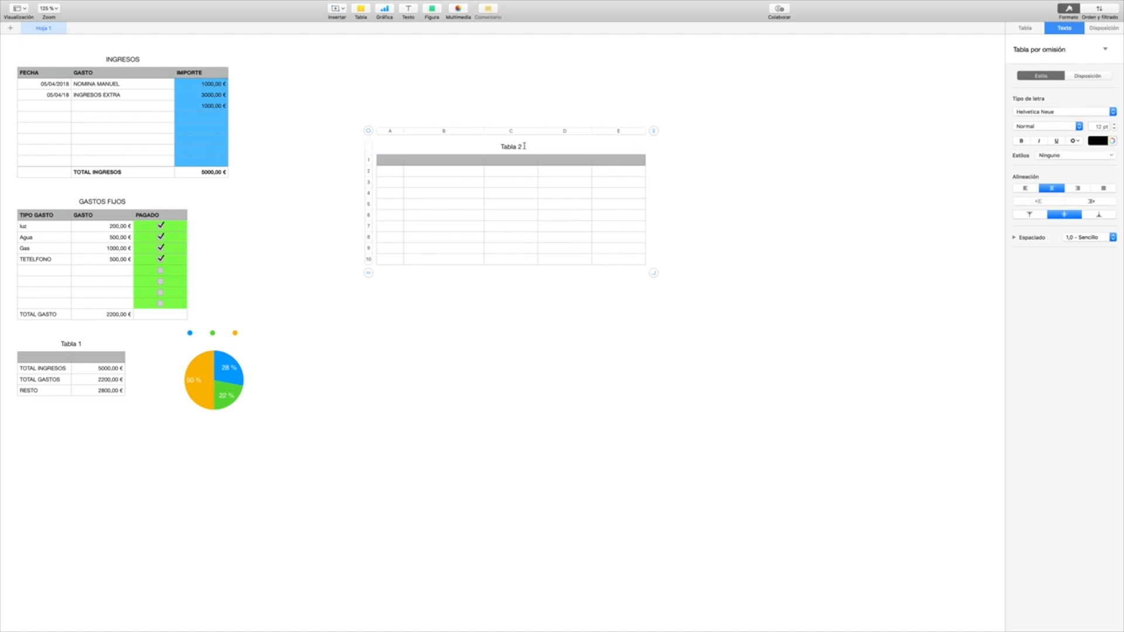
key(super+a)
key(BackSpace)
Step: Delete the emptied checklist table from the sheet
drag(642, 262, 587, 254)
click(368, 131)
right_click(370, 133)
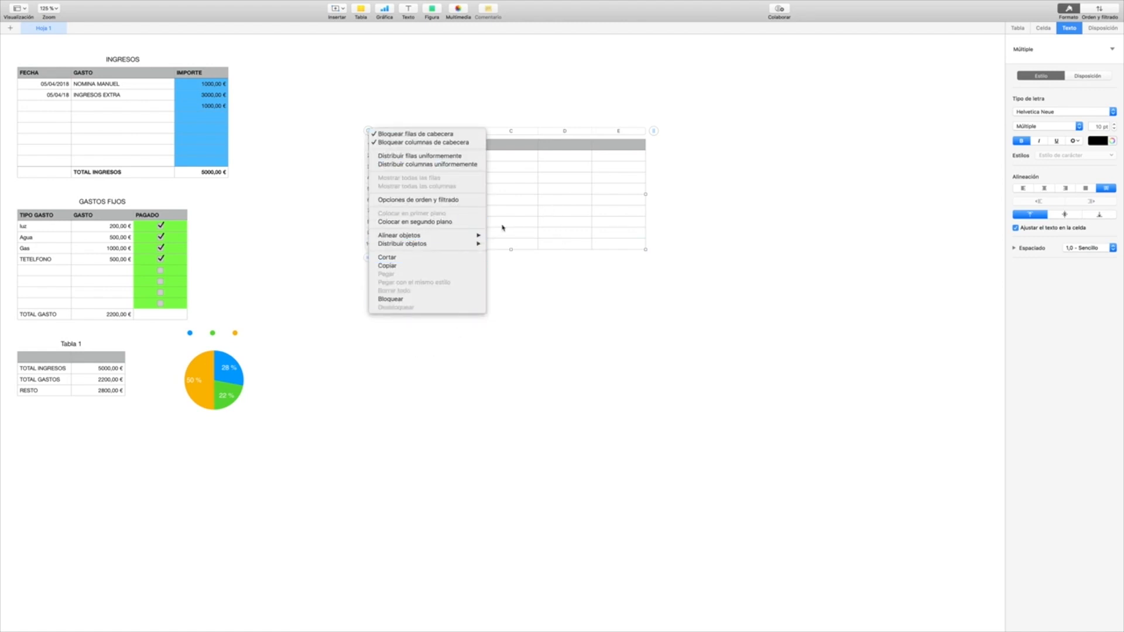
click(585, 228)
drag(640, 243, 528, 229)
click(528, 228)
click(625, 244)
drag(654, 259, 316, 120)
key(Delete)
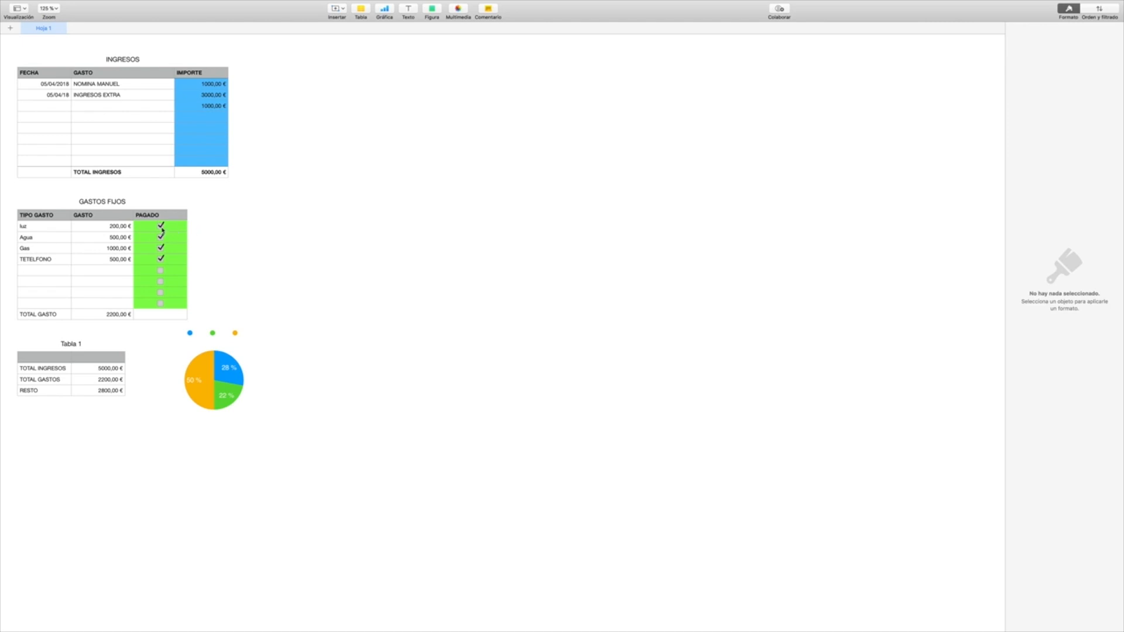
Step: Clear the SUMAR.SI formula from the TOTAL GASTO cell B10 of the GASTOS FIJOS table
click(162, 230)
click(161, 226)
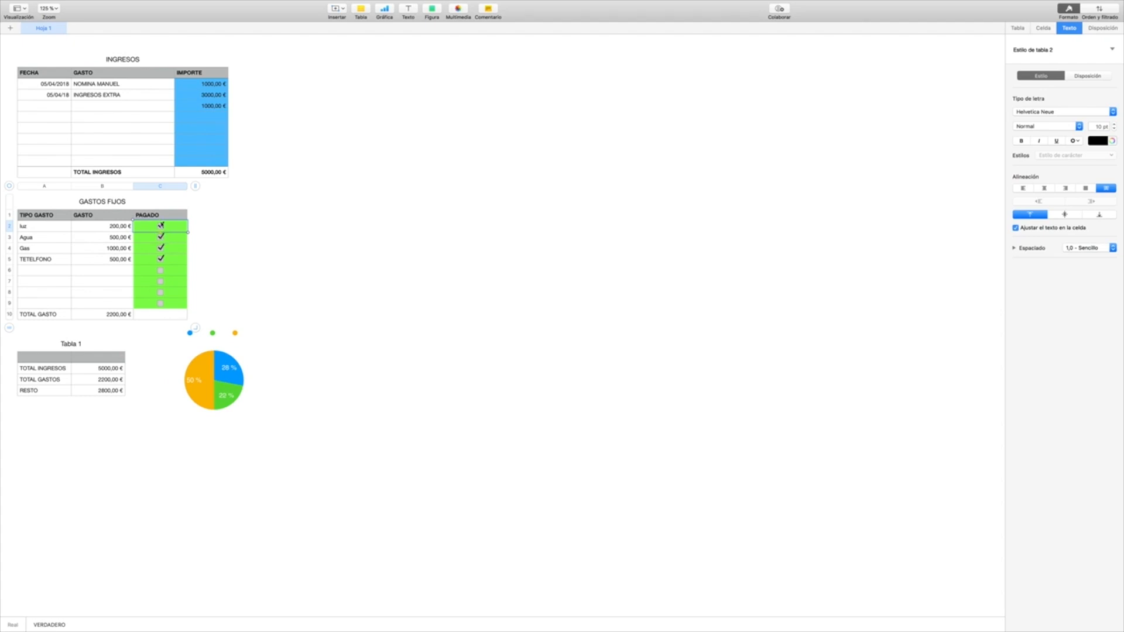
click(120, 315)
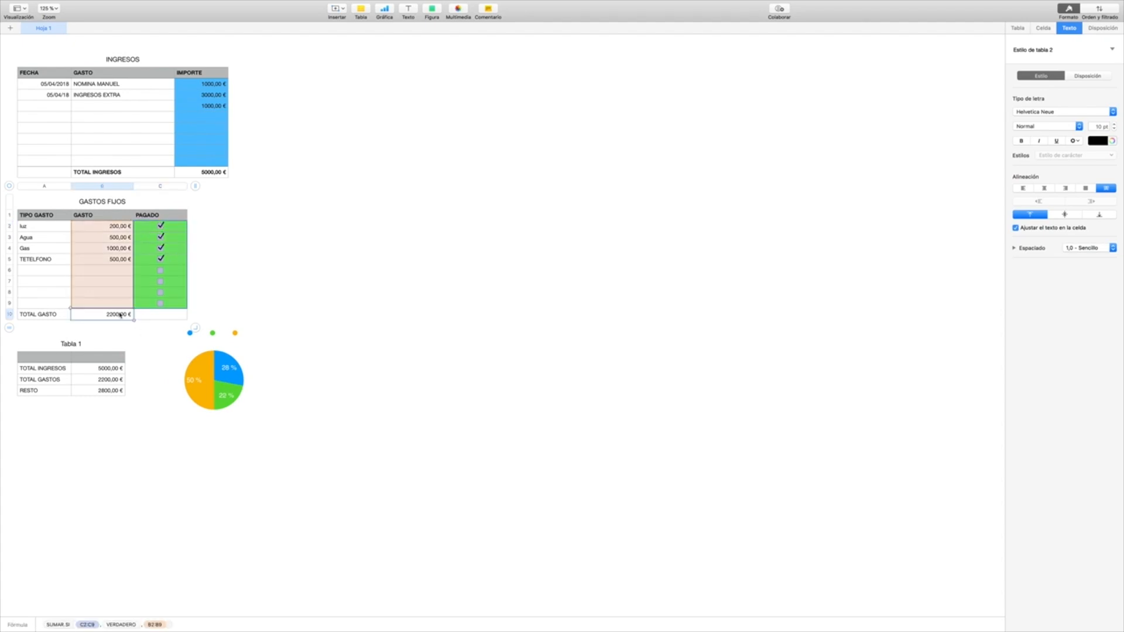
double_click(116, 316)
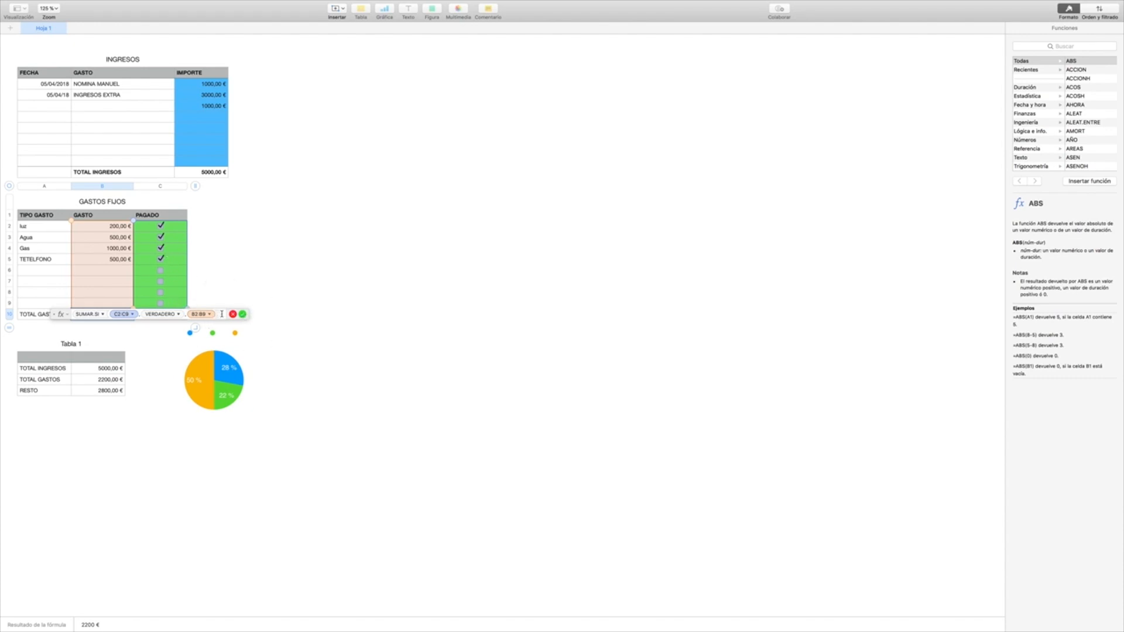
drag(222, 314, 74, 315)
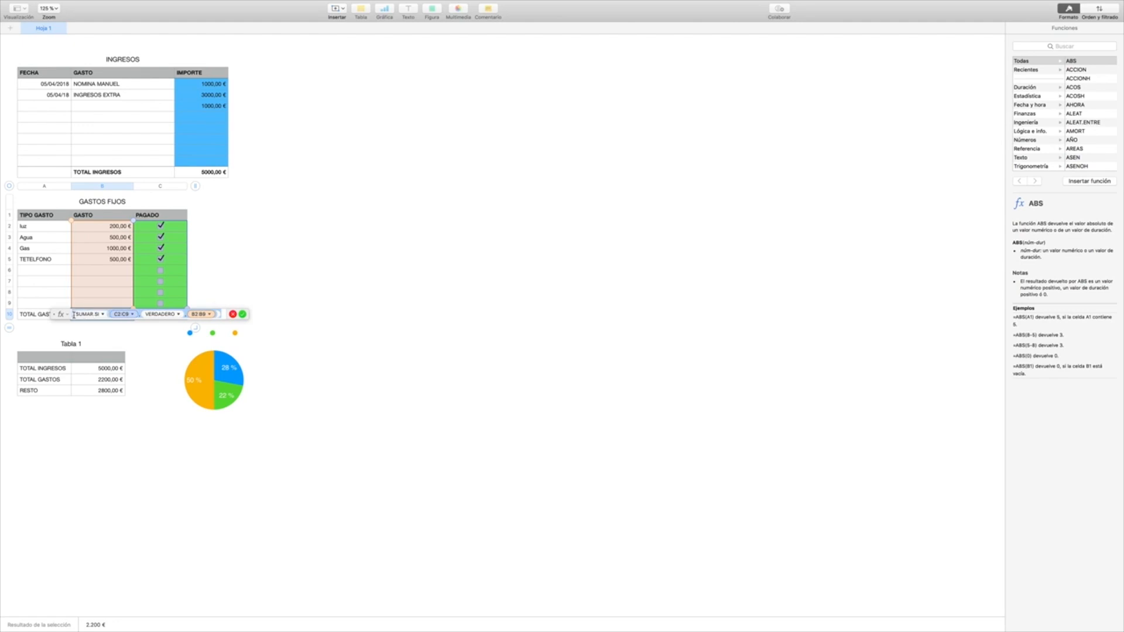
key(BackSpace)
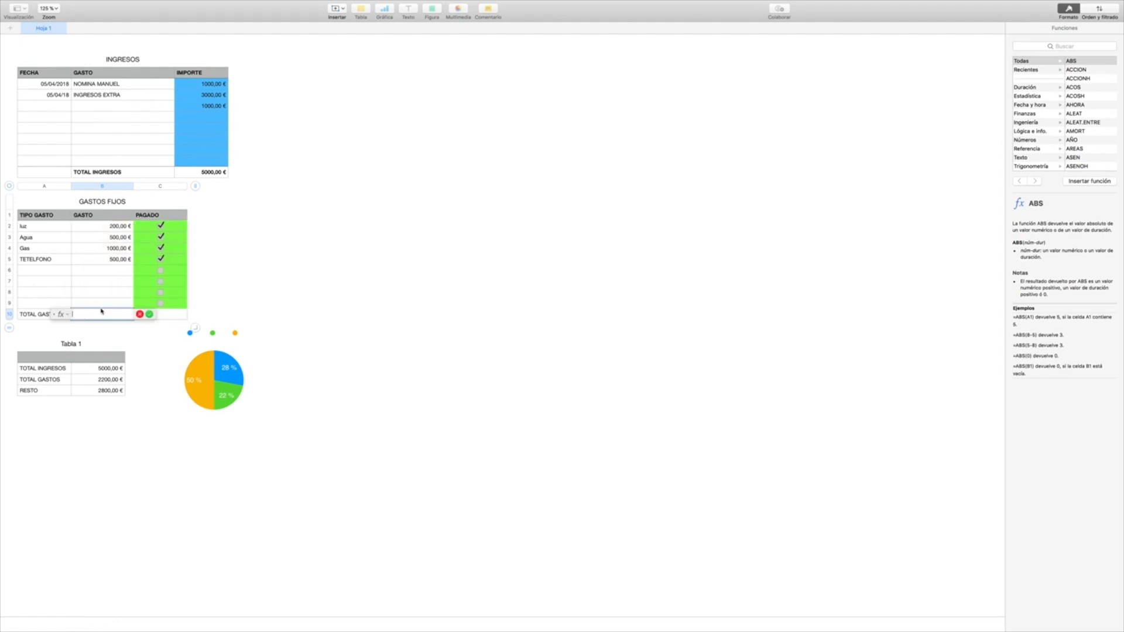
key(Return)
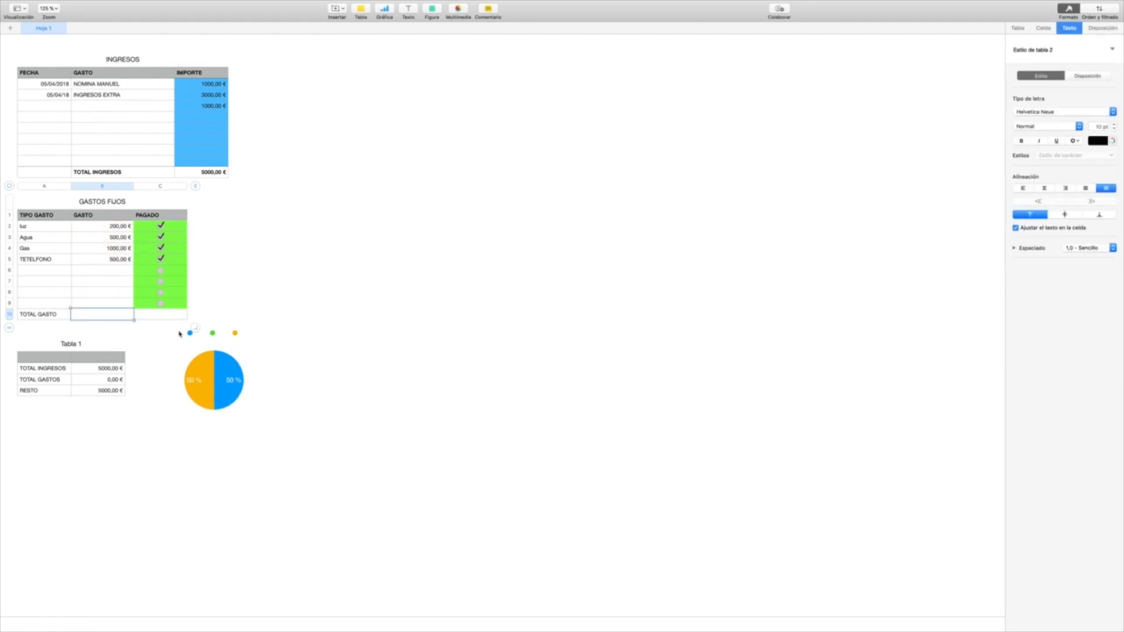
Step: Untick the PAGADO boxes of TETELFONO, Gas and Agua, and tick those of Agua and Gas again
click(162, 260)
click(162, 248)
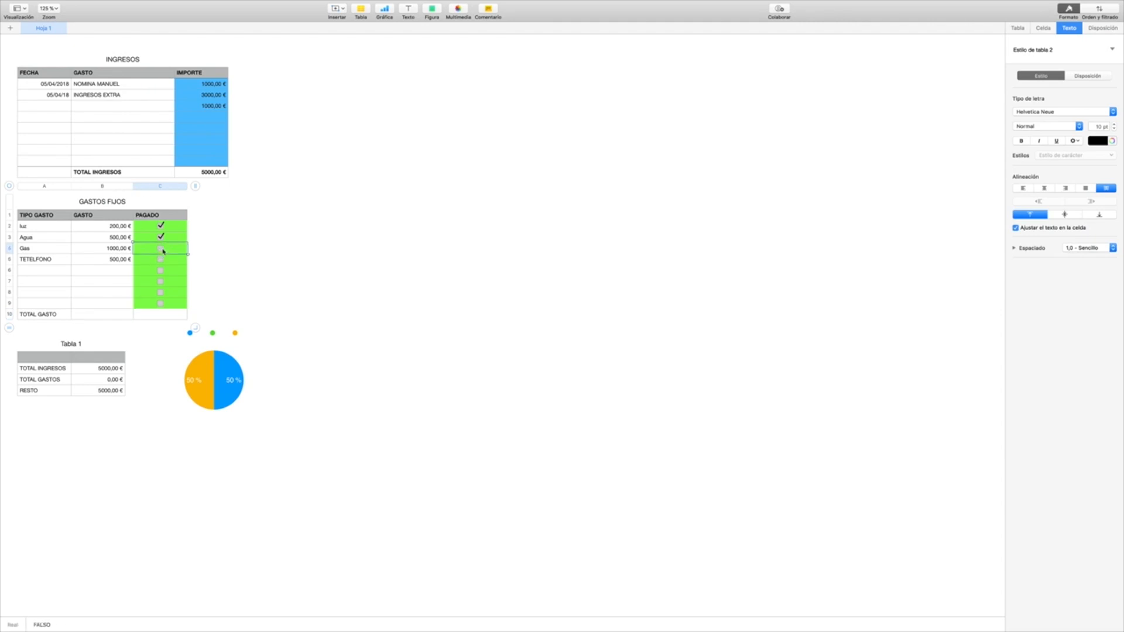
click(162, 237)
click(161, 237)
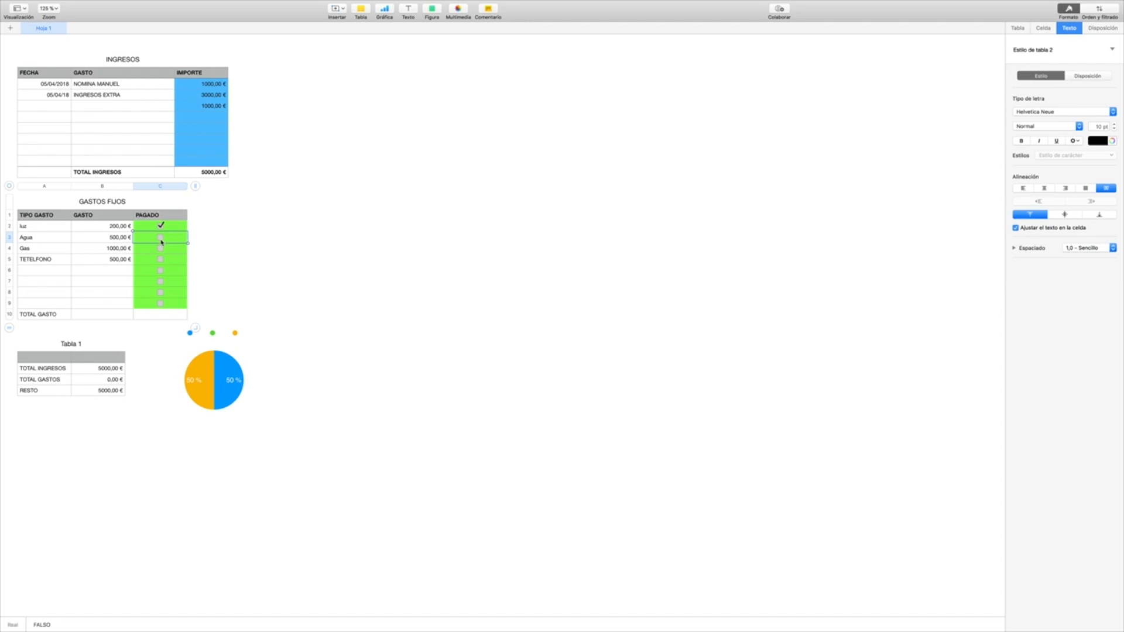
click(161, 238)
click(162, 250)
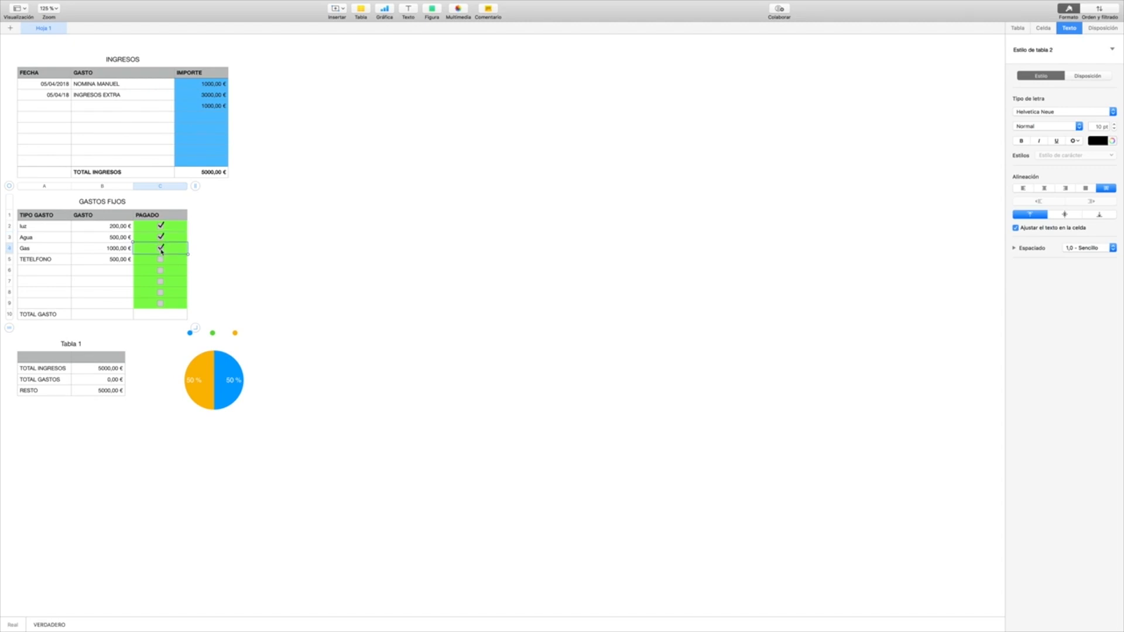
Step: Start a SUMAR.SI formula in the TOTAL GASTO cell B10 with the PAGADO cells C2:C9 as test values
click(111, 316)
click(110, 314)
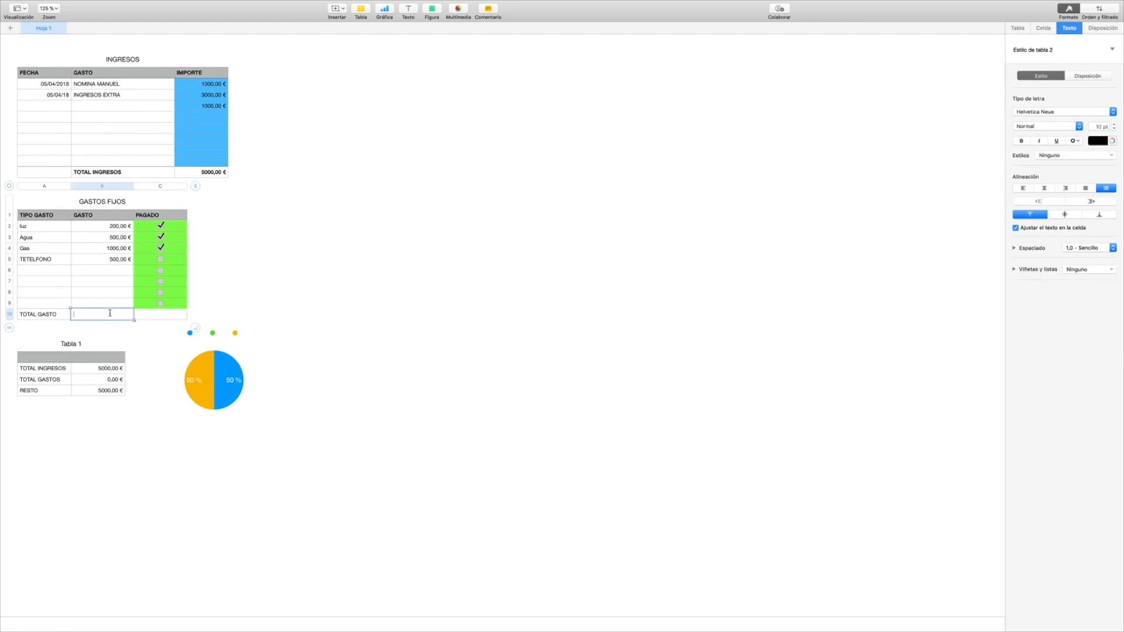
text(=)
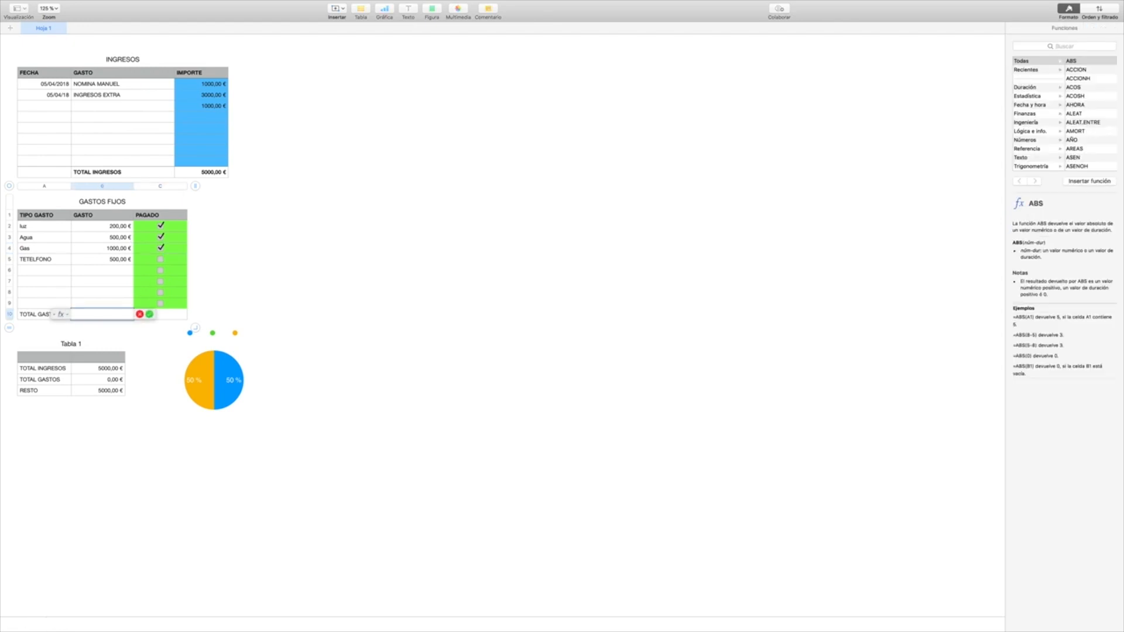
text(SUMAR.SI)
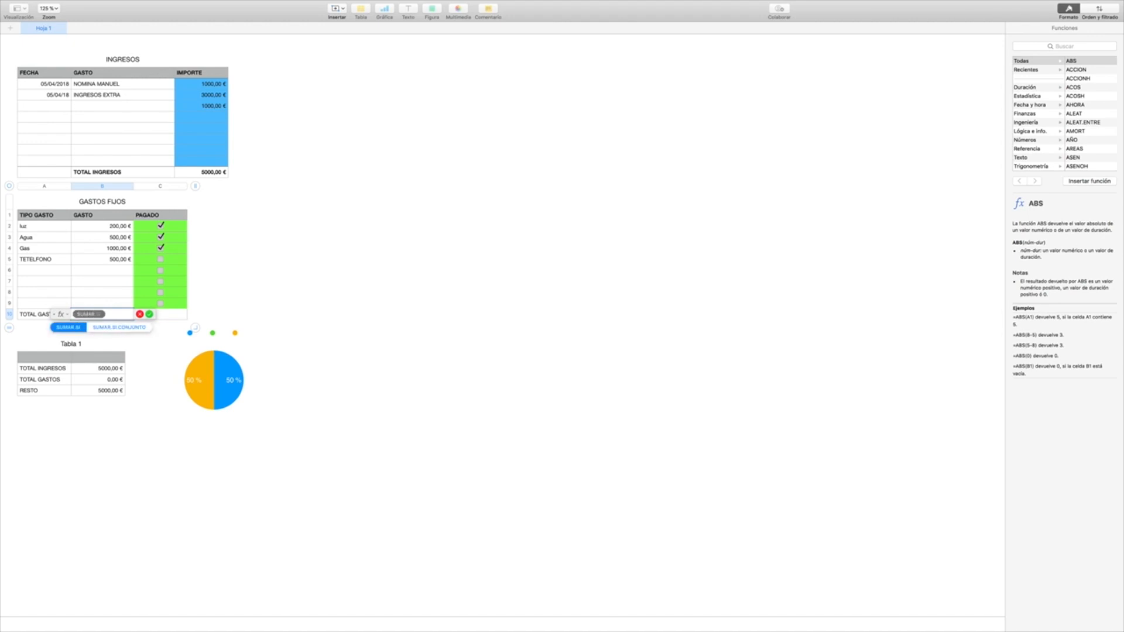
key(Return)
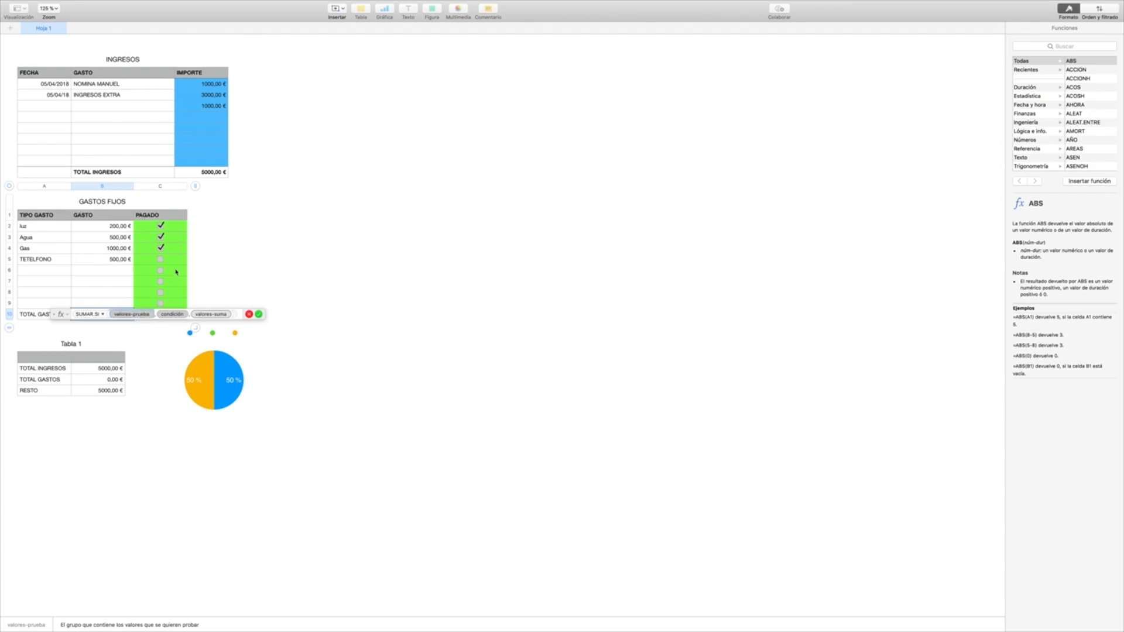
drag(173, 228, 174, 303)
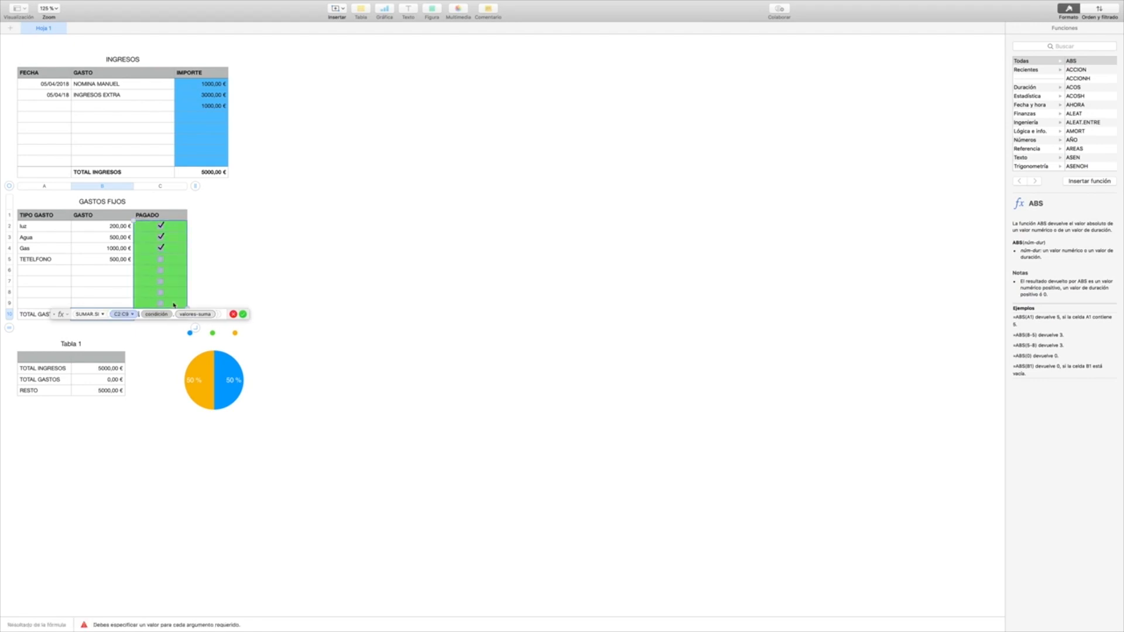
Step: Complete the SUMAR.SI formula with condition VERDADERO and sum range B2:B9, and tick TETELFONO as paid
click(158, 316)
double_click(158, 316)
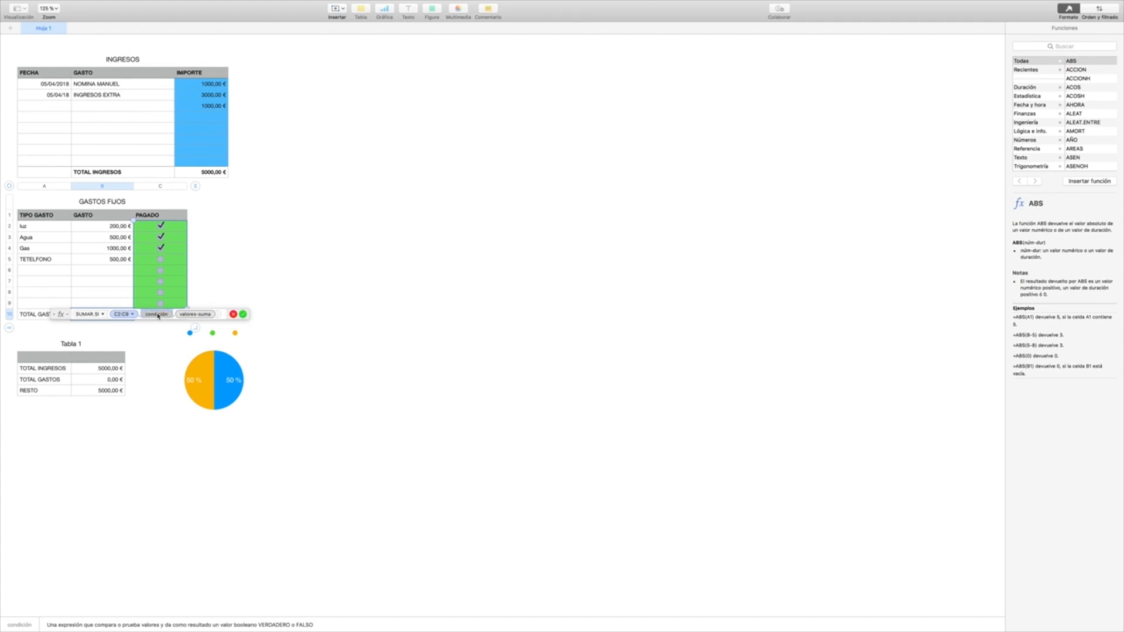
click(159, 316)
text(verdad)
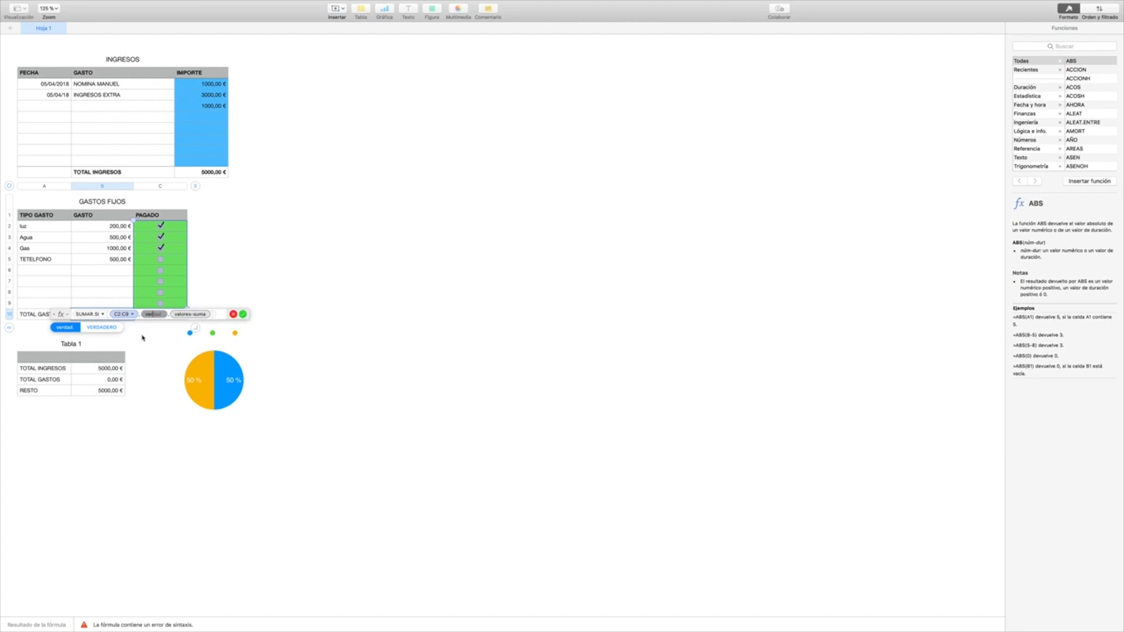
click(107, 330)
click(212, 314)
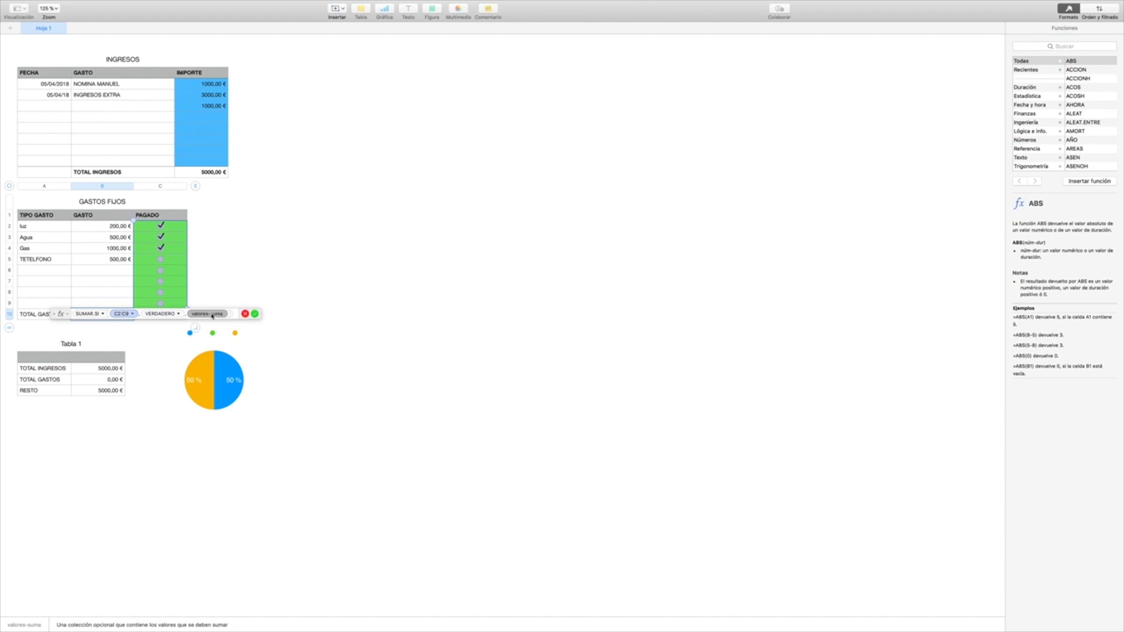
click(119, 227)
drag(109, 295, 109, 304)
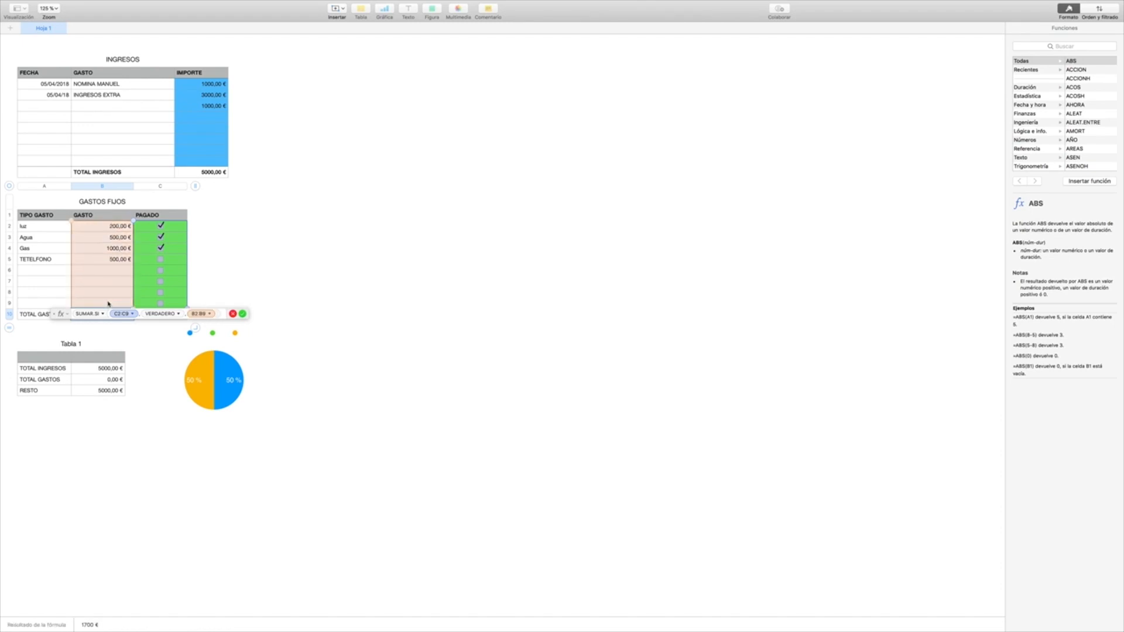
key(Return)
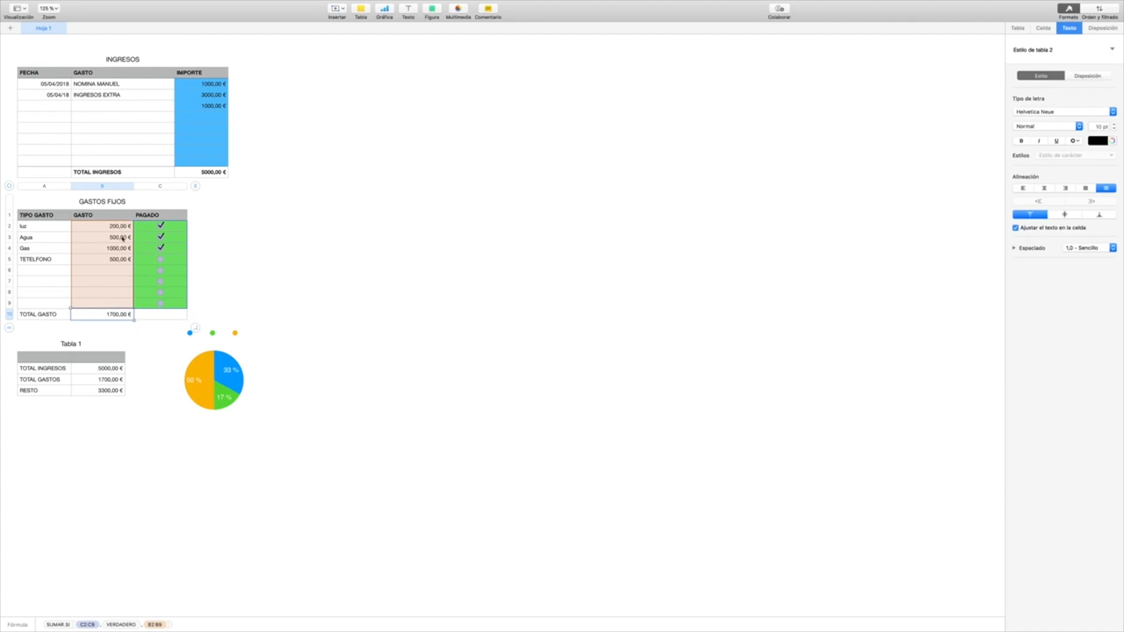
click(161, 259)
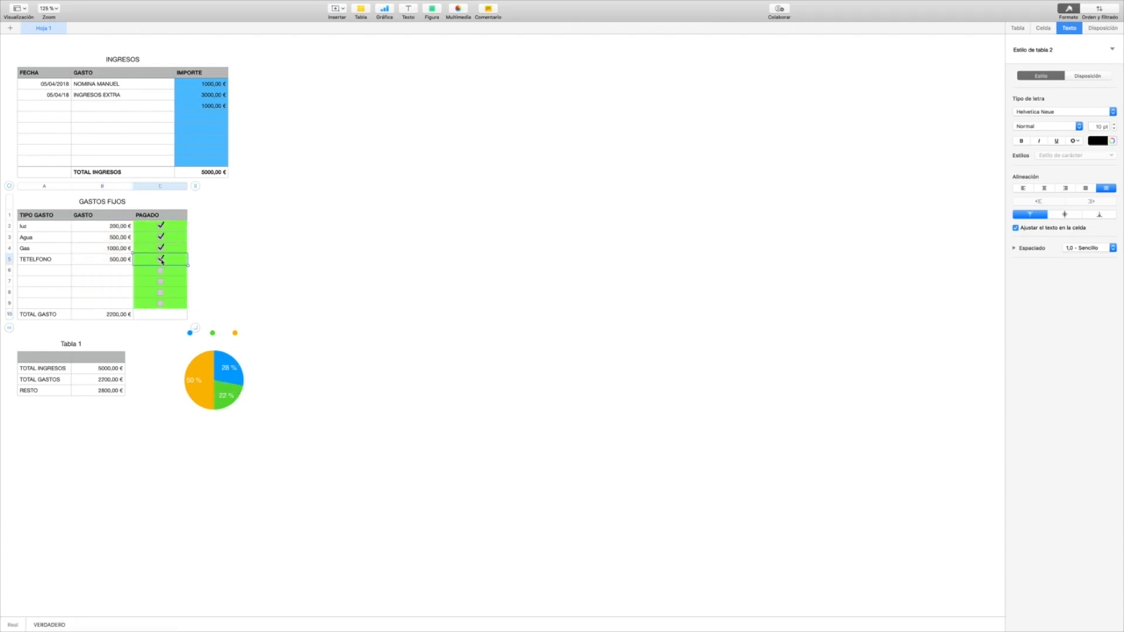
Step: Clear the TOTAL GASTO formula again and re-enter SUMAR.SI with only C2:C9 as its test values
double_click(125, 315)
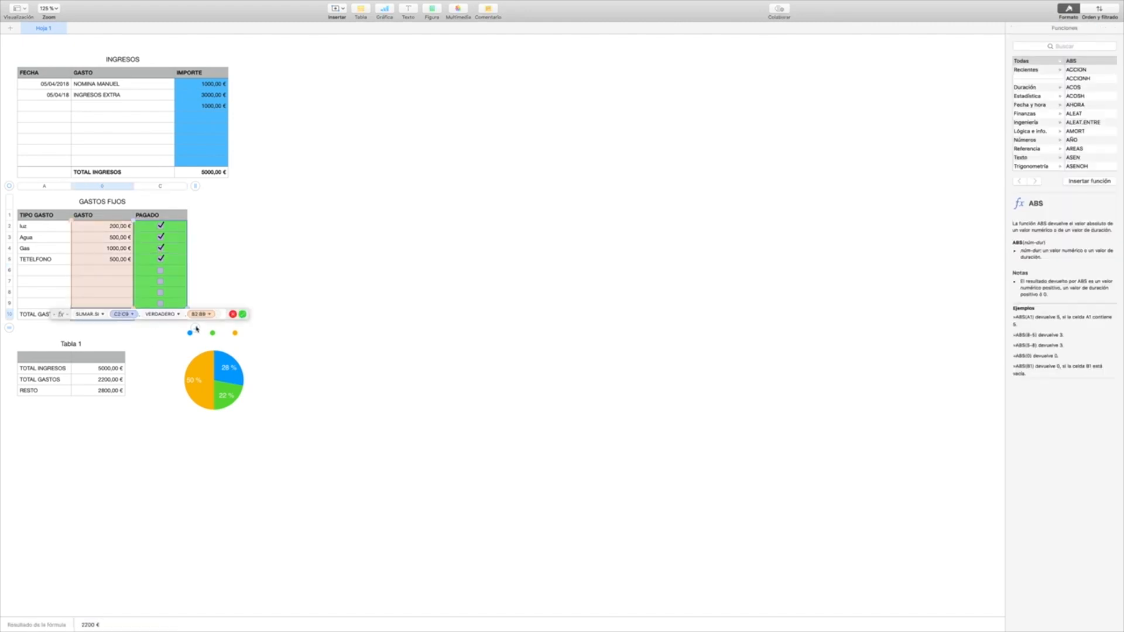
key(BackSpace)
key(BackSpace)
key(BackSpace)
key(BackSpace)
key(BackSpace)
key(BackSpace)
key(BackSpace)
key(BackSpace)
key(BackSpace)
key(BackSpace)
key(BackSpace)
key(BackSpace)
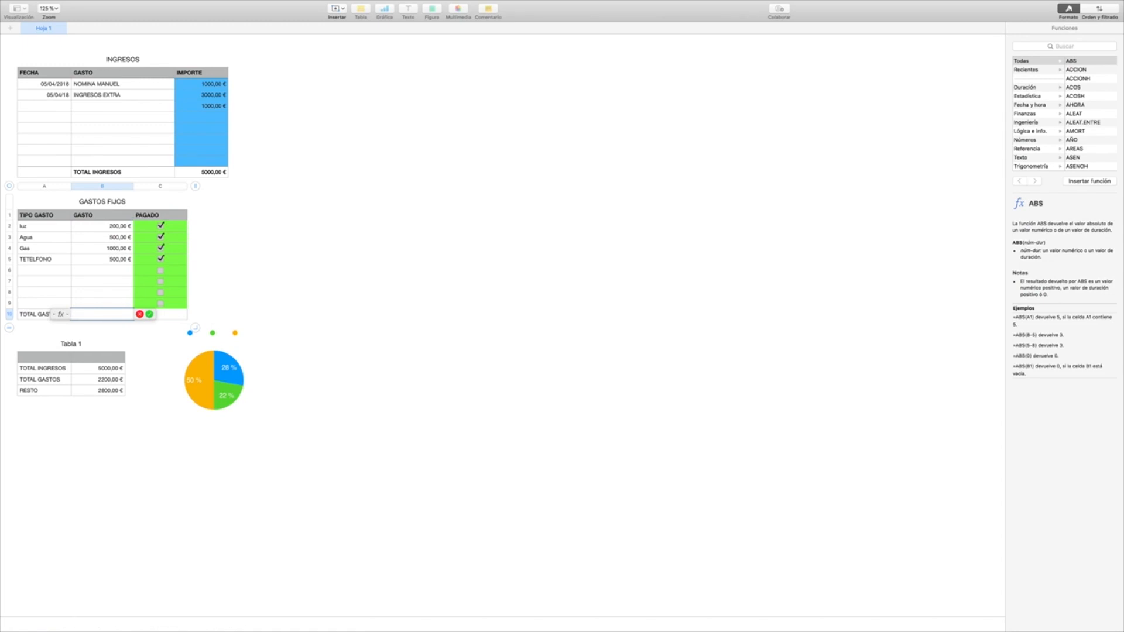
text(sumar)
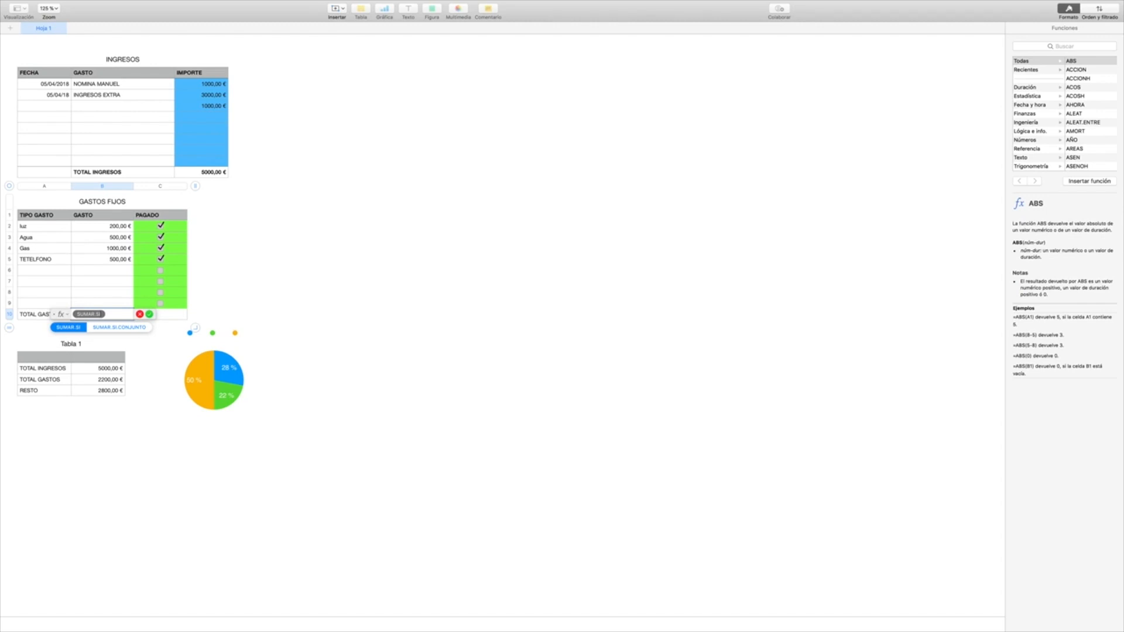
key(Return)
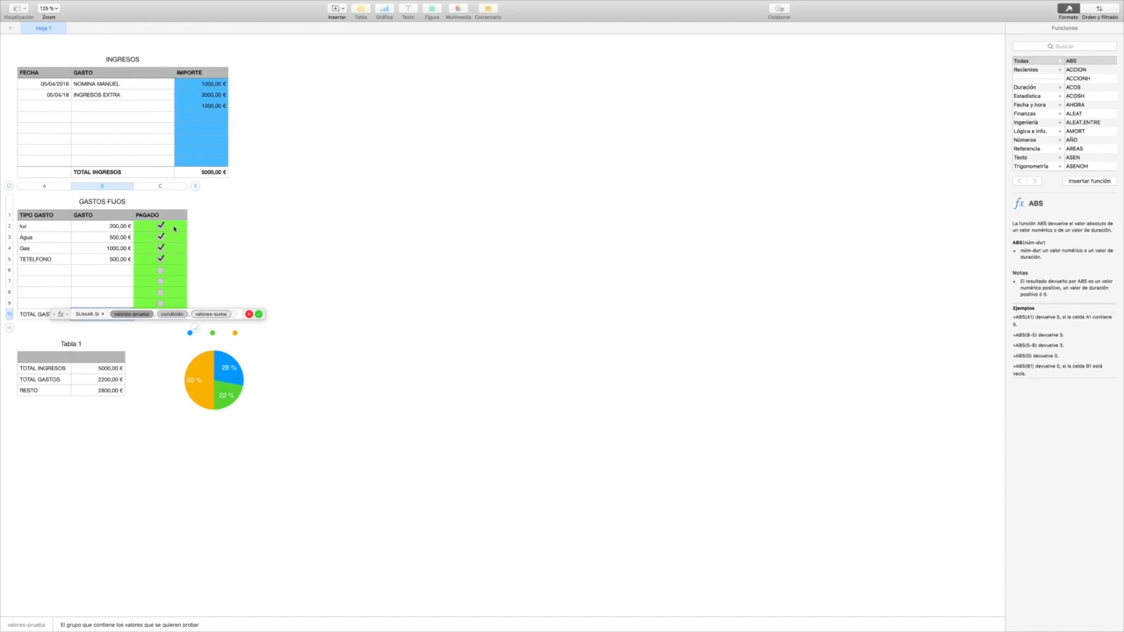
drag(175, 228, 177, 303)
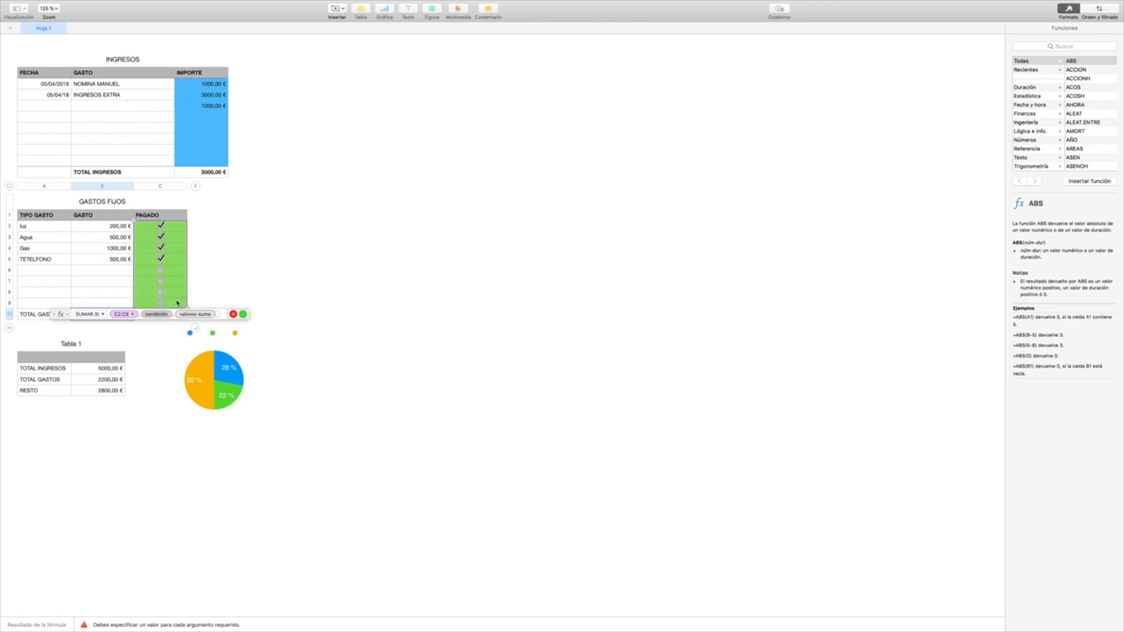
key(Return)
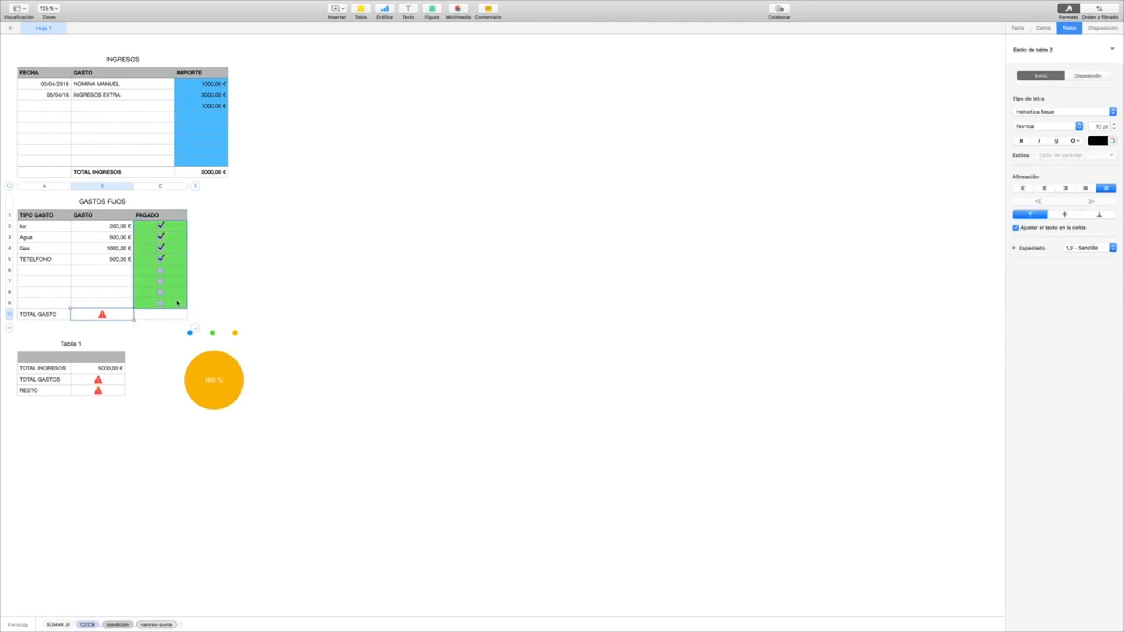
Step: Complete the TOTAL GASTO SUMAR.SI formula with condition VERDADERO and sum range B2:B9
double_click(107, 318)
click(154, 314)
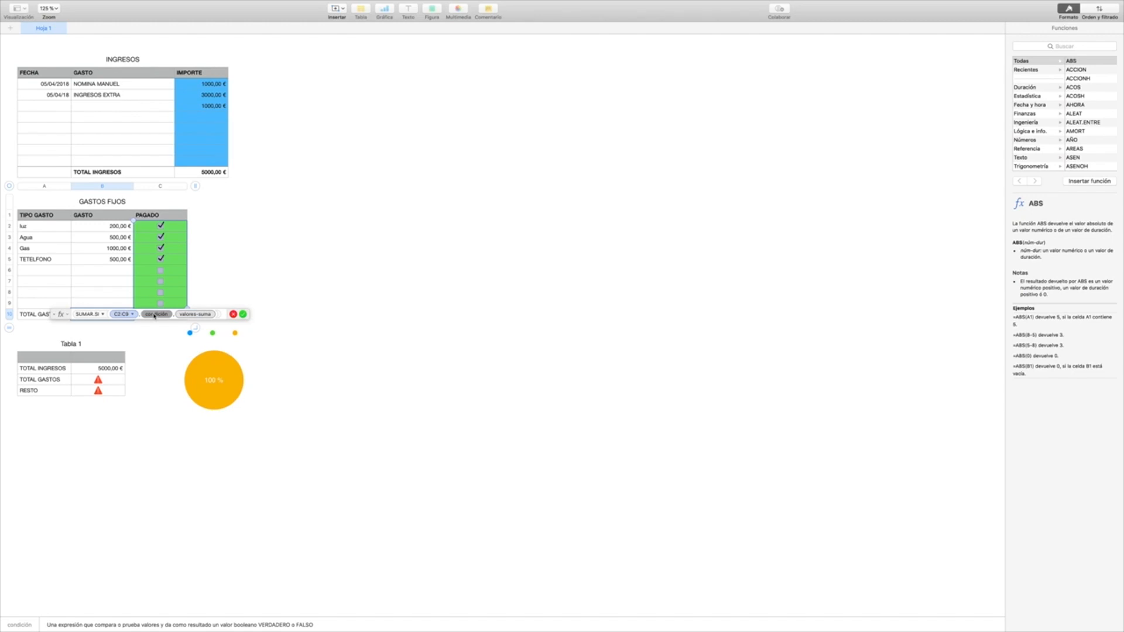
text(verdade)
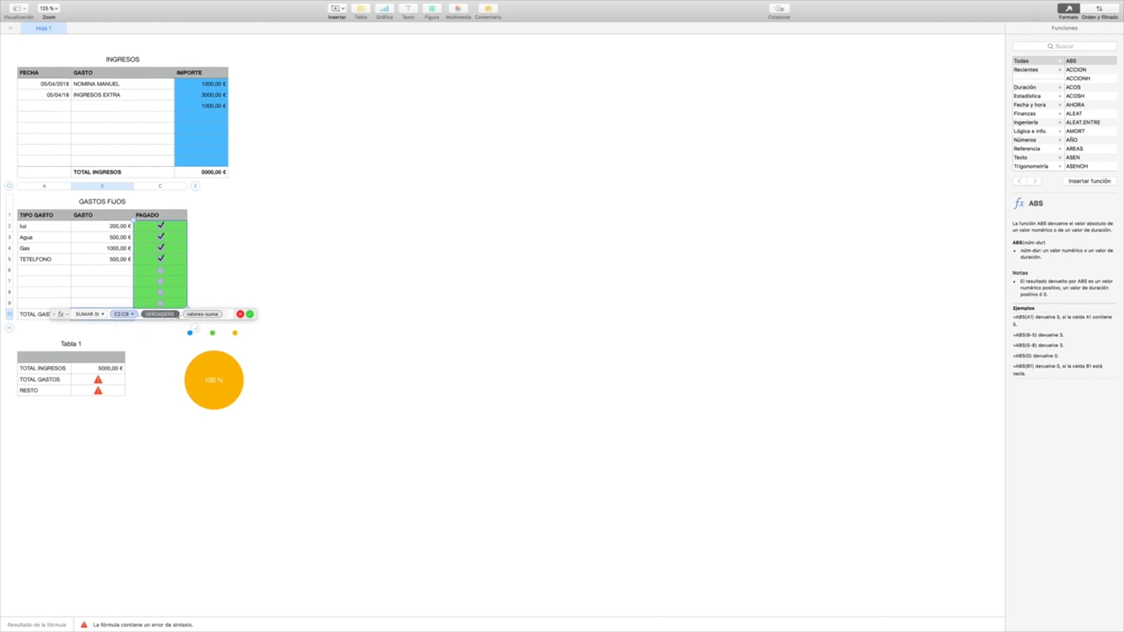
click(206, 315)
click(207, 315)
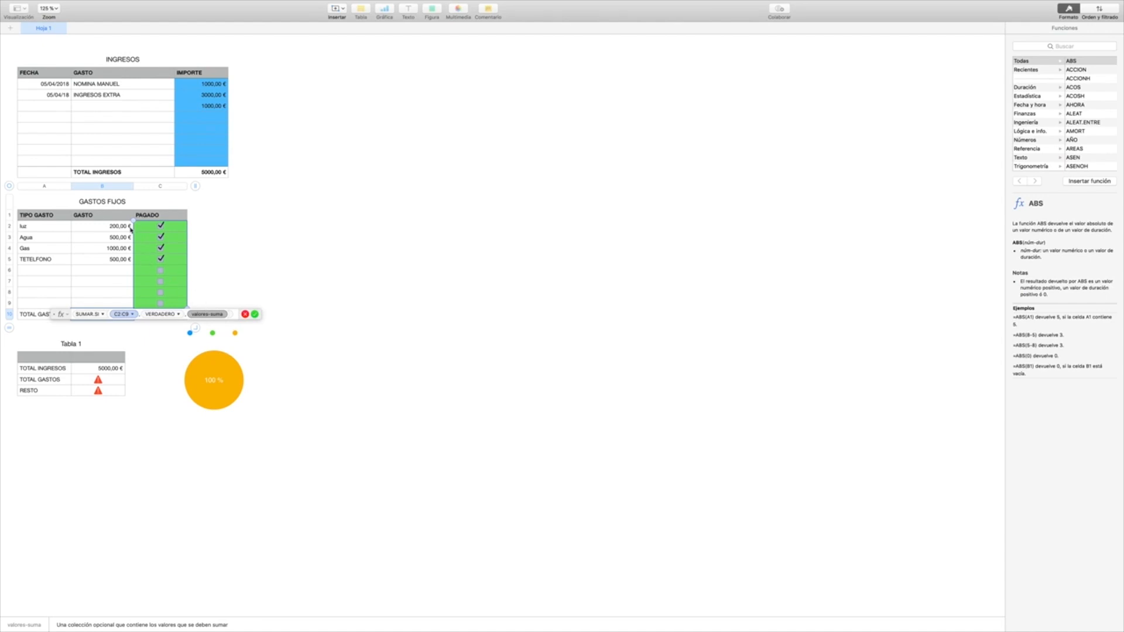
drag(113, 228, 117, 304)
key(Return)
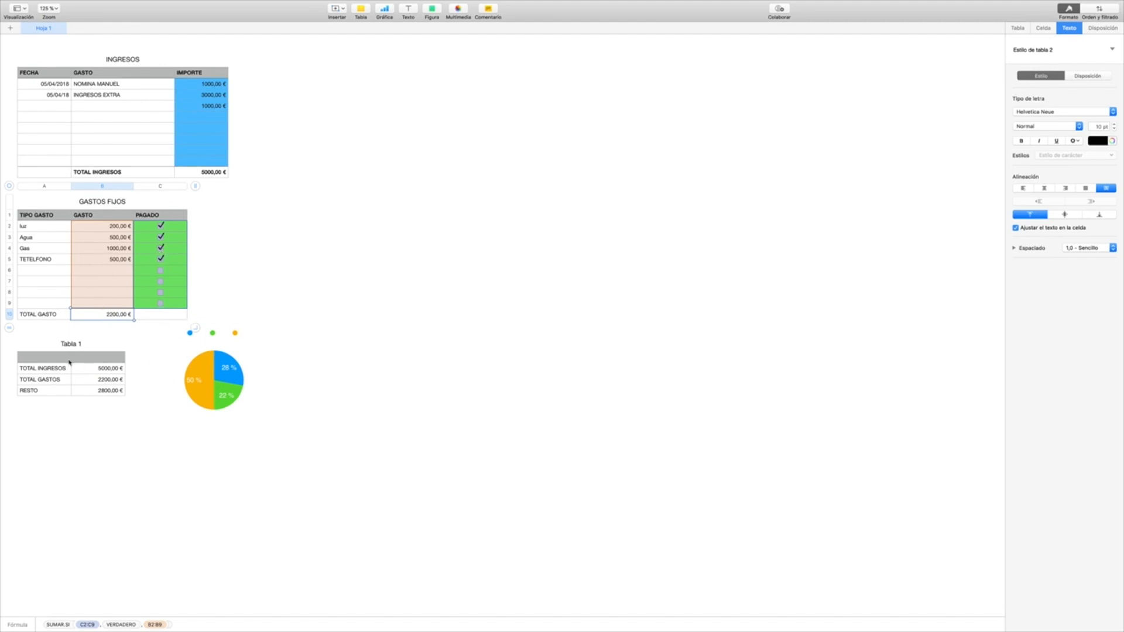
Step: Remove the title "Tabla 1" above the summary table
click(76, 343)
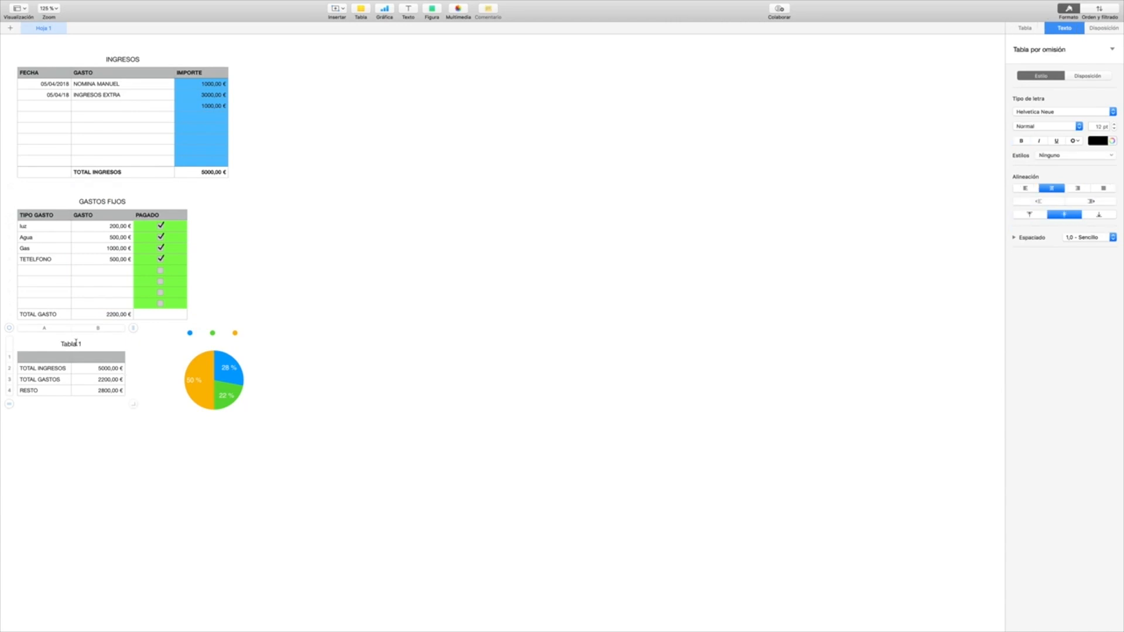
double_click(81, 344)
text(RESUL)
key(BackSpace)
key(BackSpace)
key(BackSpace)
key(BackSpace)
key(BackSpace)
click(53, 356)
click(51, 346)
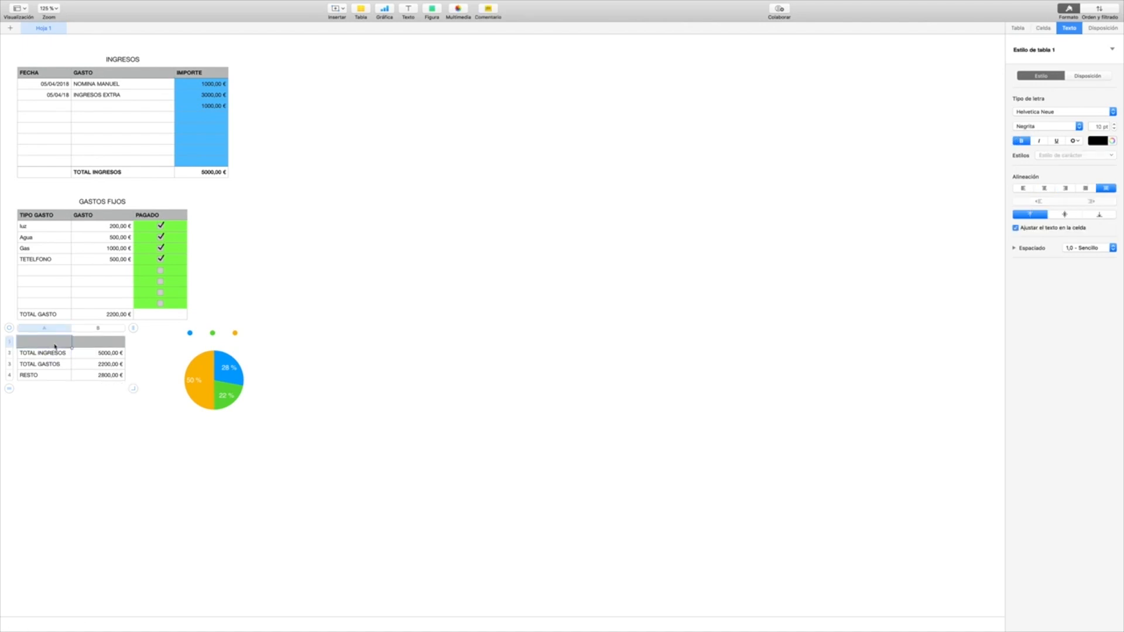
Step: Enter the header TOTALES in cell B1 of the summary table
click(88, 343)
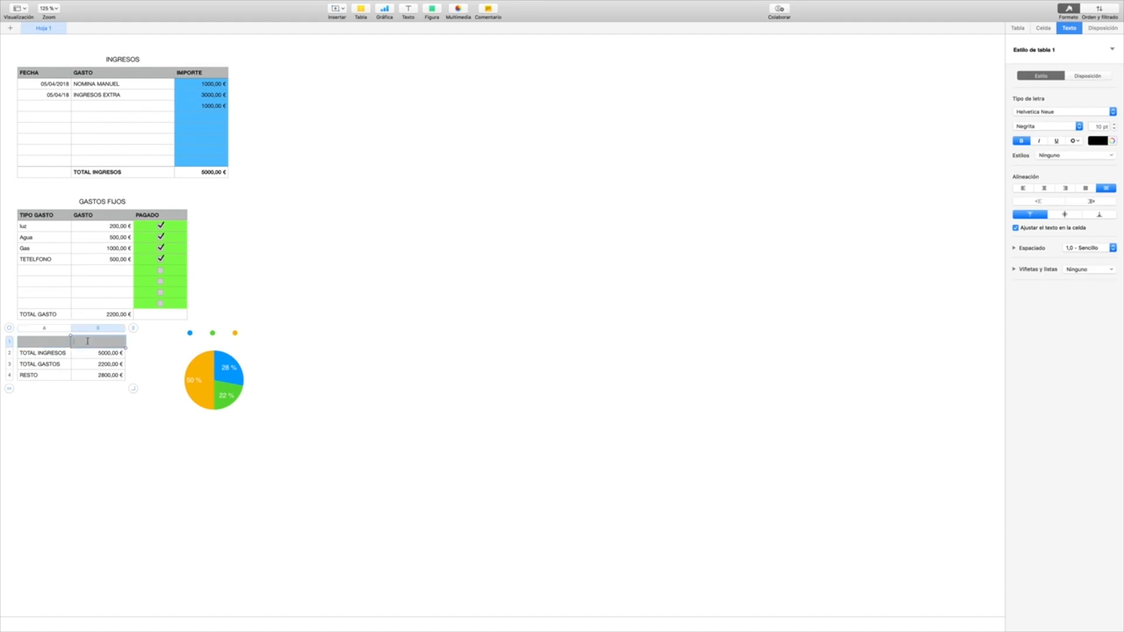
text(TOTALES)
click(348, 321)
click(108, 346)
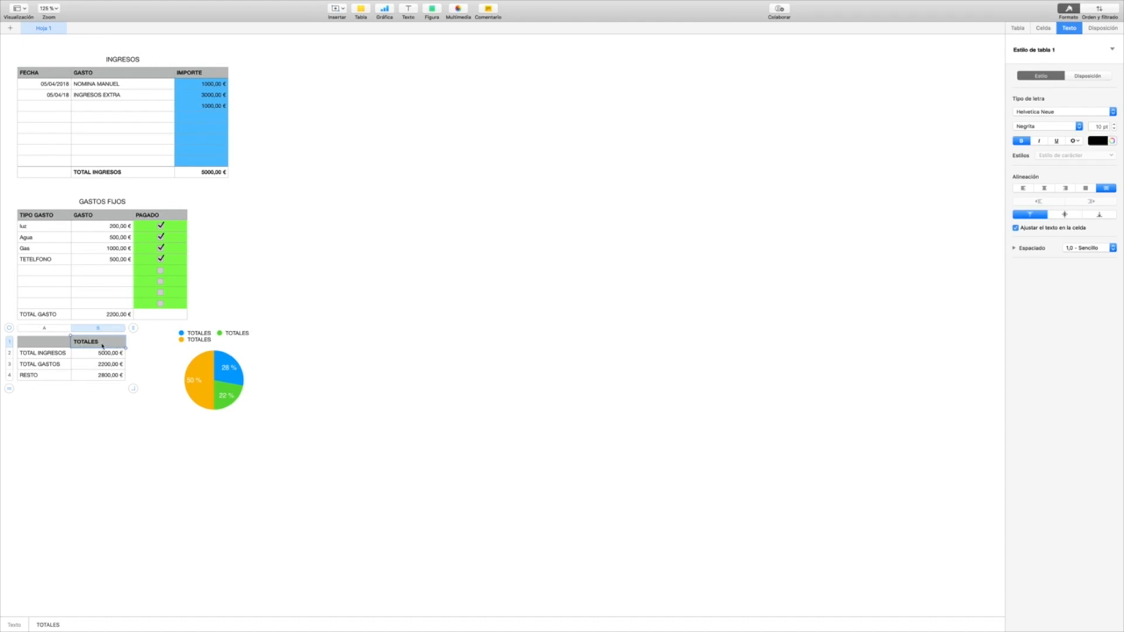
Step: Replace the summary table's column B header text with RESULTADO
double_click(106, 343)
drag(106, 341, 65, 344)
text(RESULTADO)
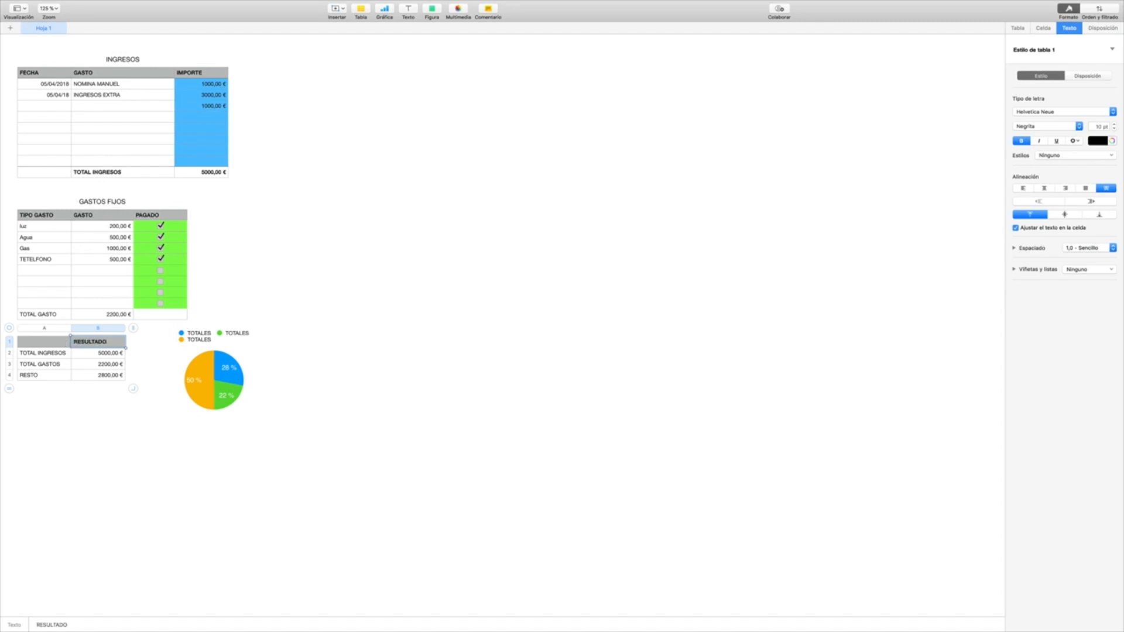
key(Return)
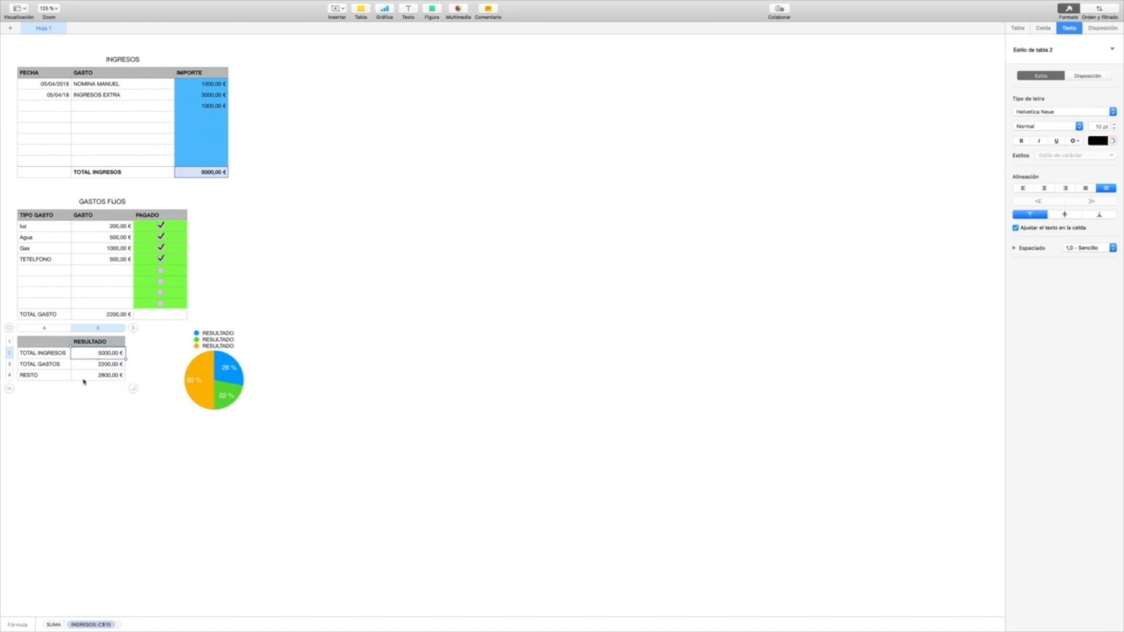
Step: Fill the TOTAL INGRESOS value cell with blue and the TOTAL GASTOS value cell with light green in the summary table
mouse_move(111, 356)
mouse_down()
mouse_move(83, 358)
mouse_move(107, 358)
mouse_up()
click(1043, 28)
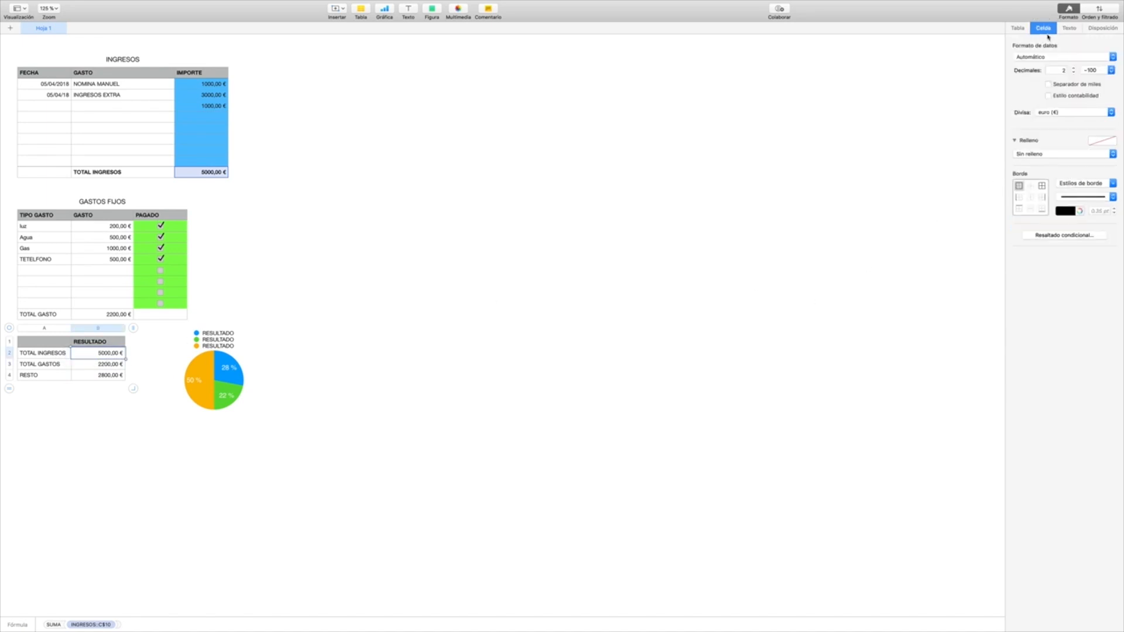
click(1106, 142)
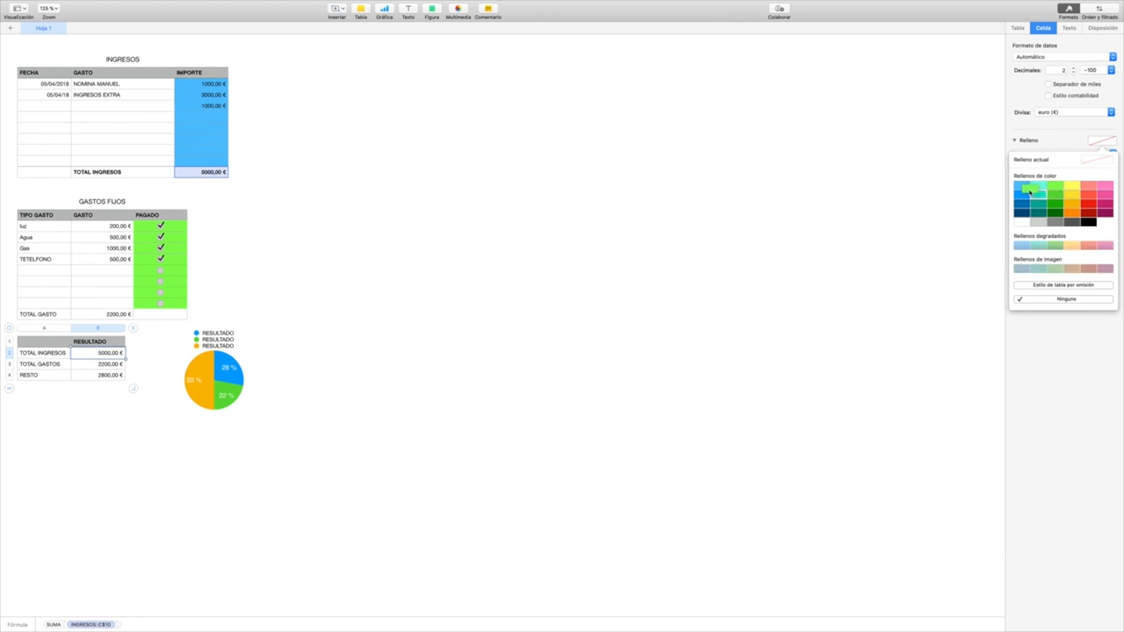
click(1022, 195)
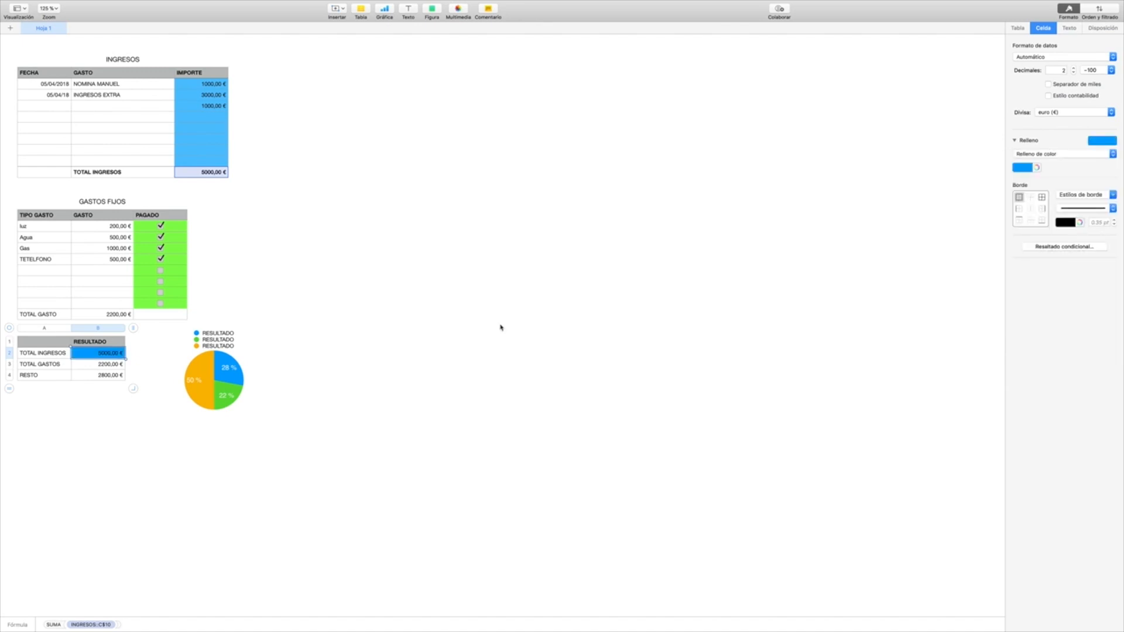
click(100, 365)
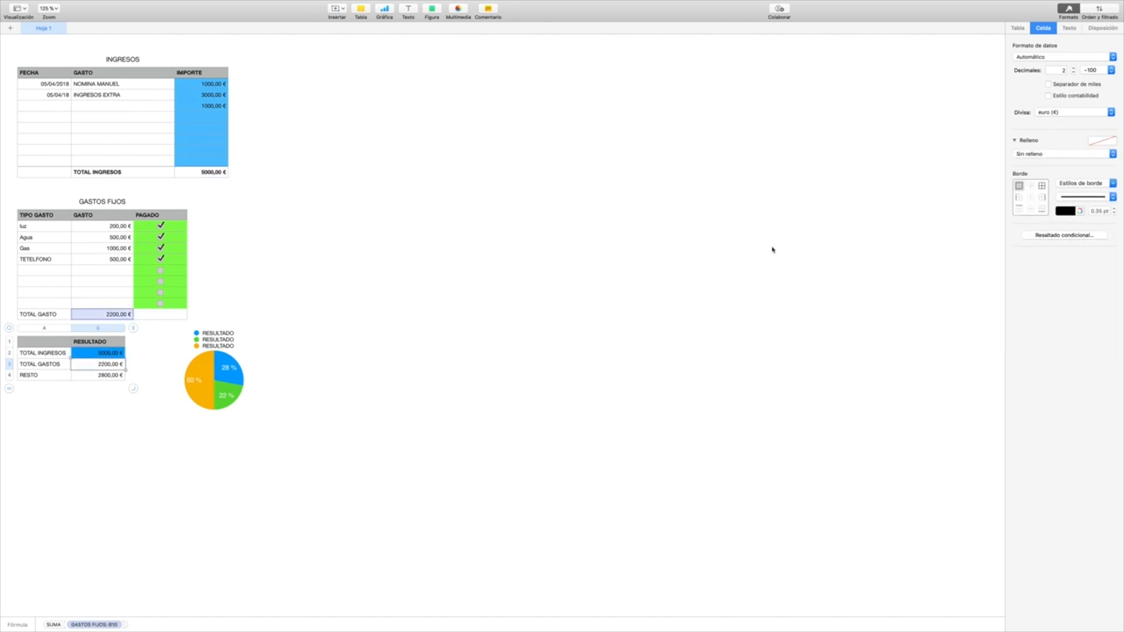
click(1114, 140)
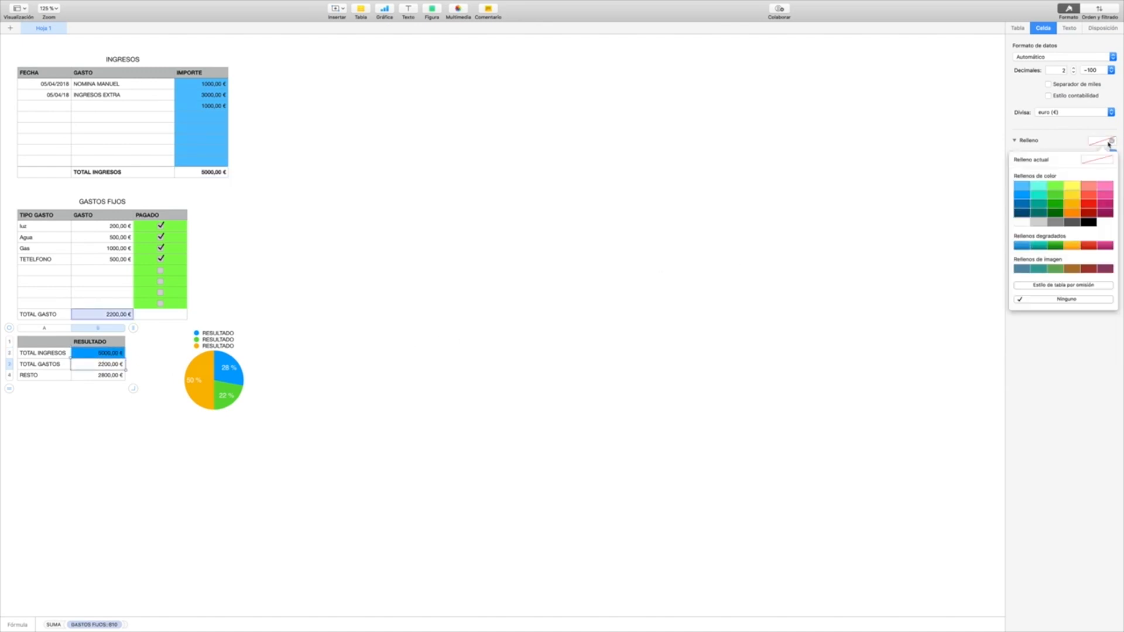
click(1054, 188)
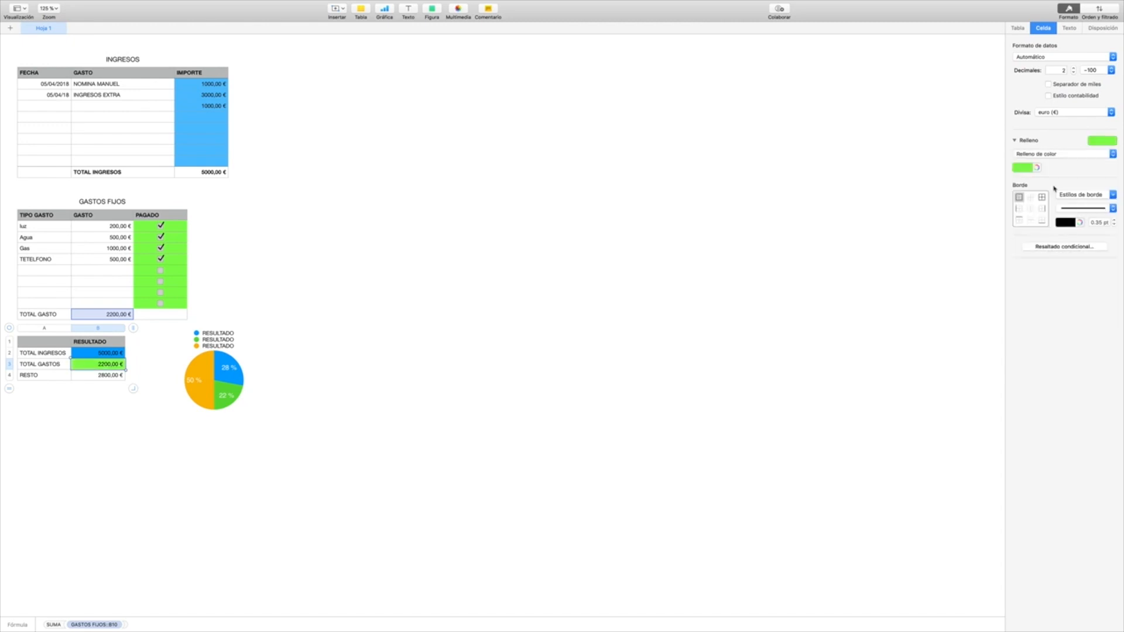
Step: Fill the RESTO value cell of the summary table with orange
click(100, 375)
click(1110, 140)
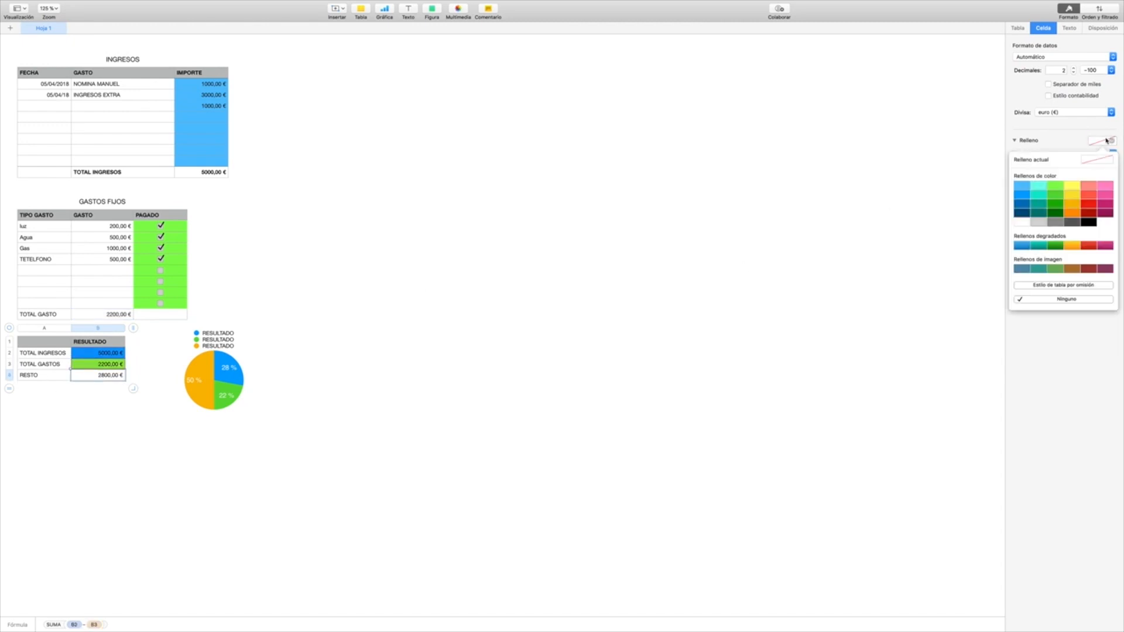
click(1074, 209)
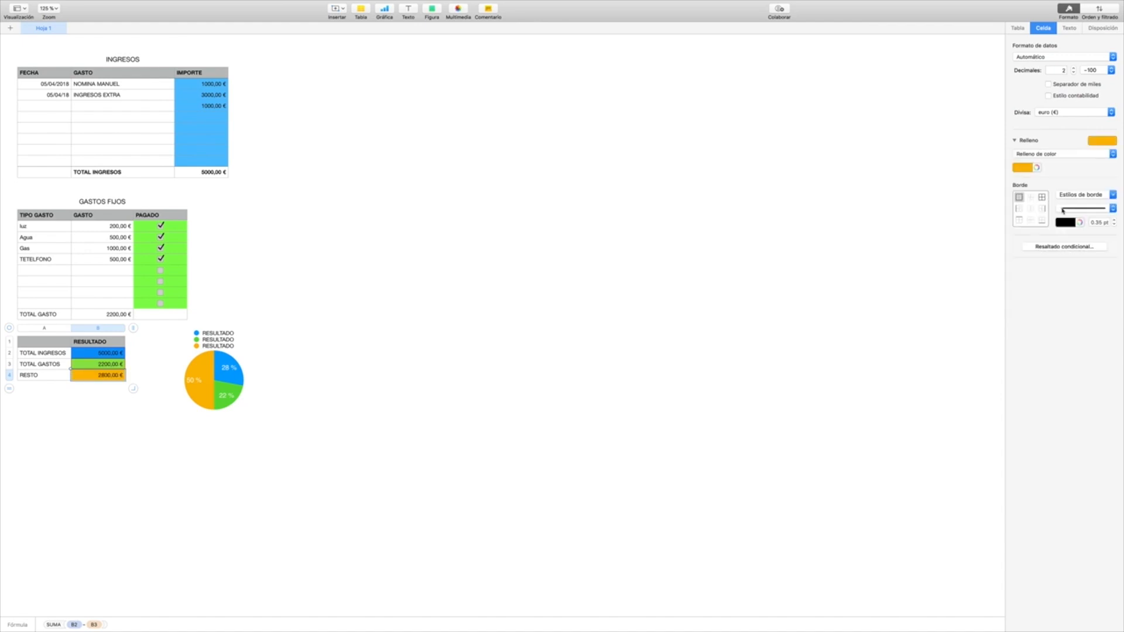
click(445, 363)
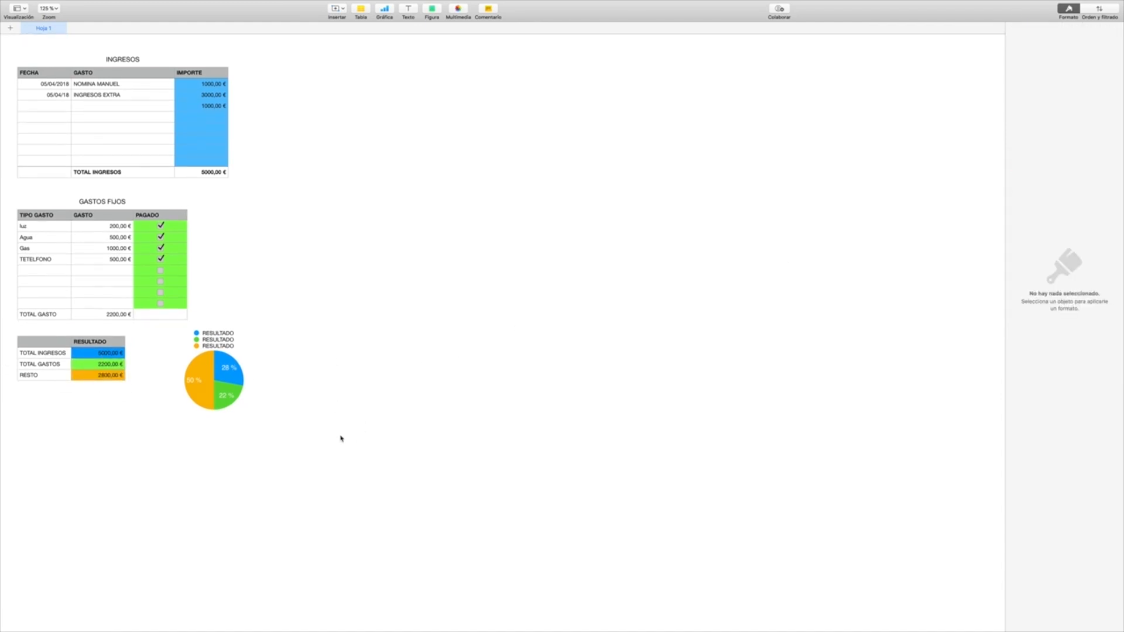
Step: Rebuild the summary's TOTAL INGRESOS formula as SUMA of the total cell C10 in the INGRESOS table
scroll(341, 439, down, 1)
click(102, 354)
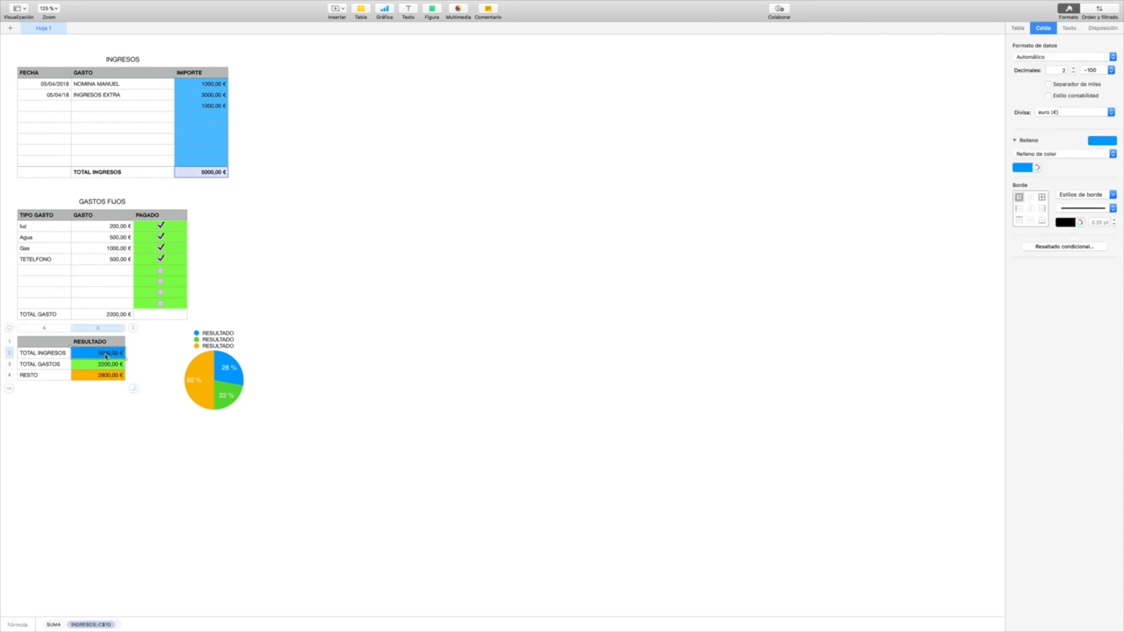
double_click(106, 355)
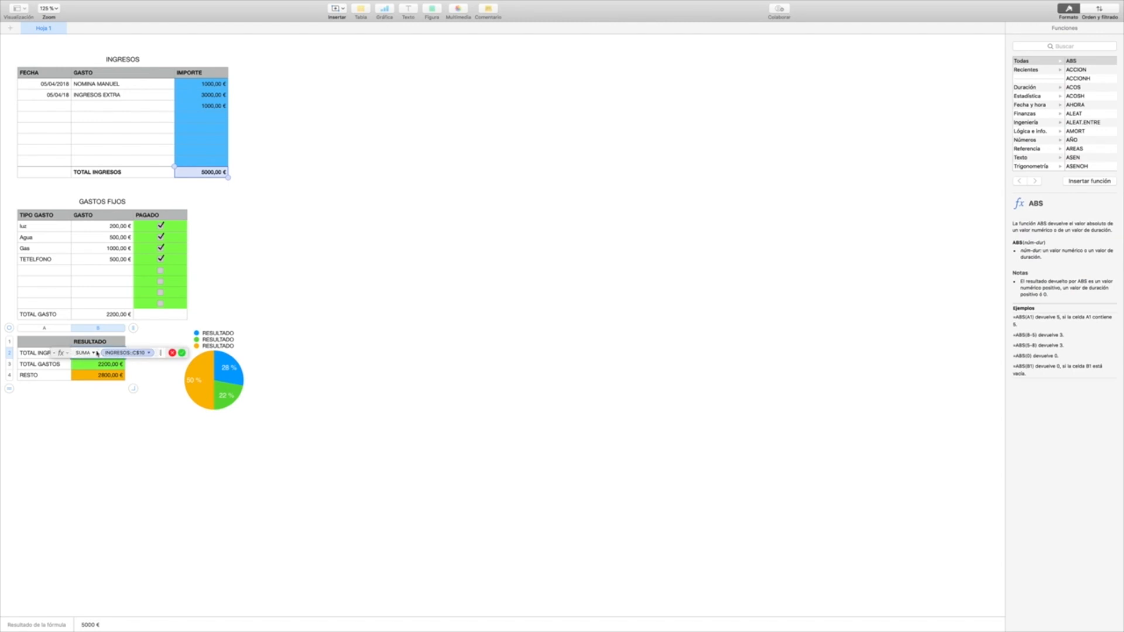
click(151, 354)
key(BackSpace)
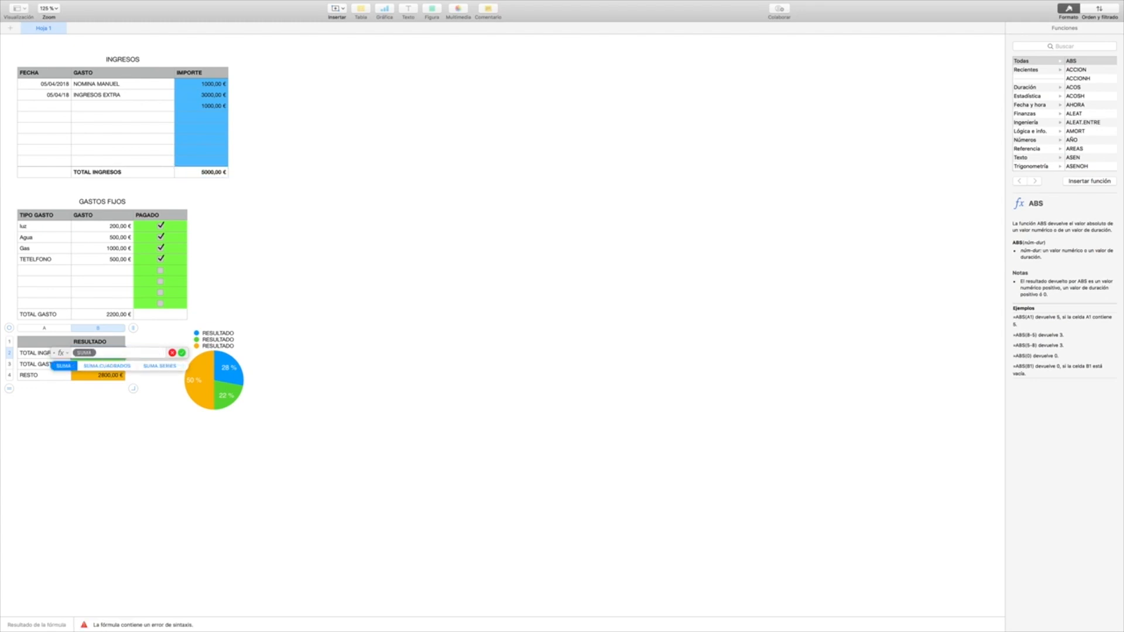
key(Return)
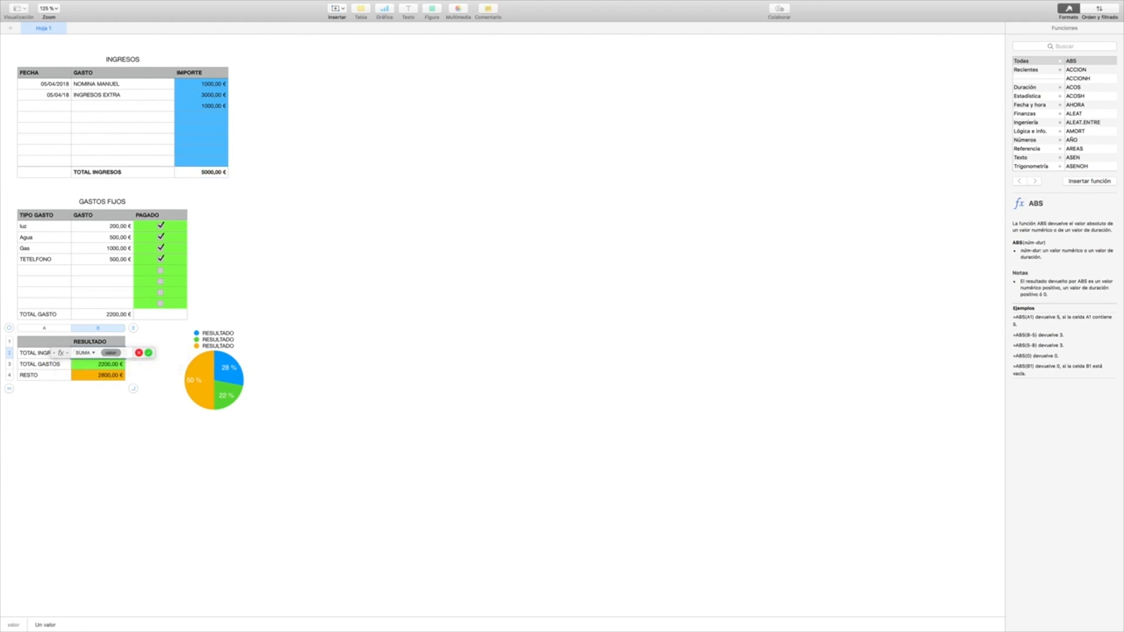
click(206, 174)
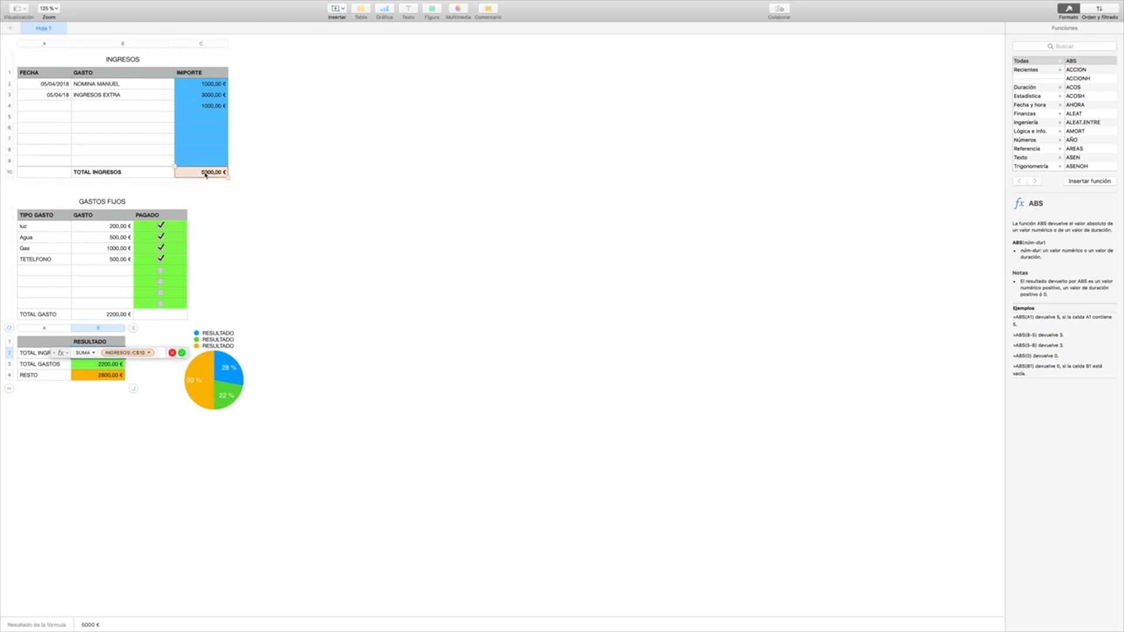
key(Return)
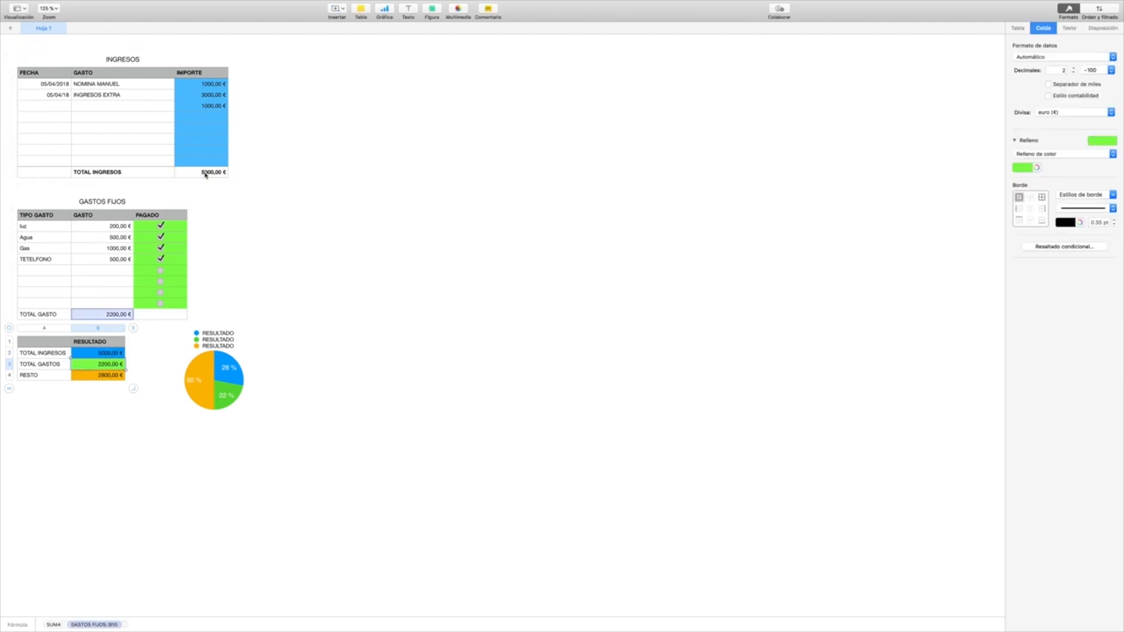
Step: Clear the summary's TOTAL GASTOS formula and re-enter it as SUMA of cell B10 in the GASTOS FIJOS table
double_click(100, 368)
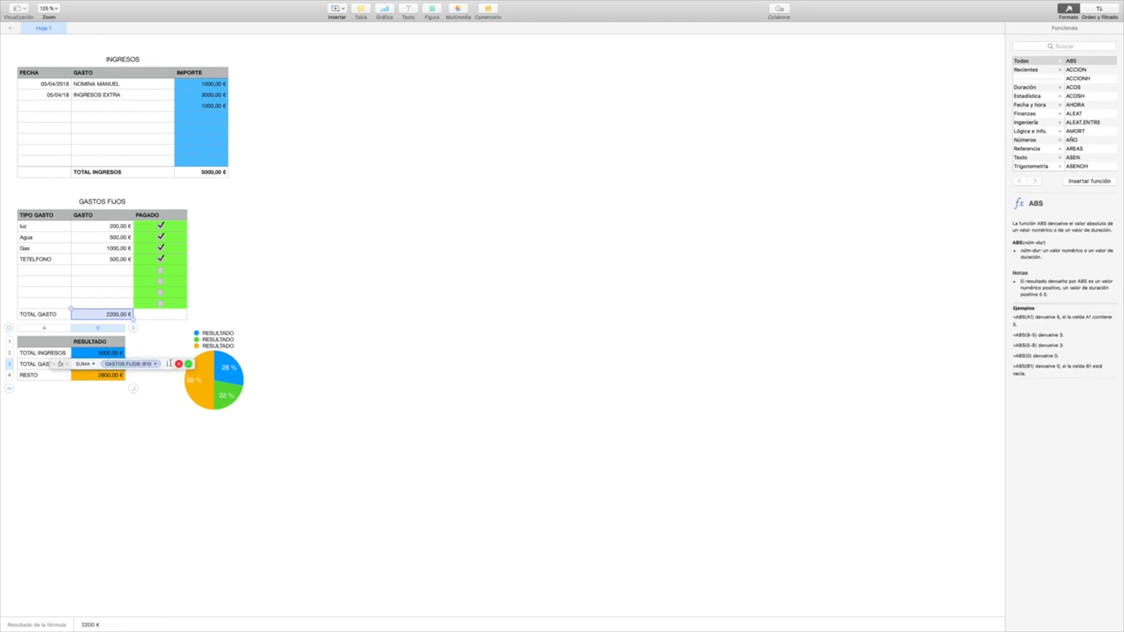
drag(172, 364, 62, 366)
key(BackSpace)
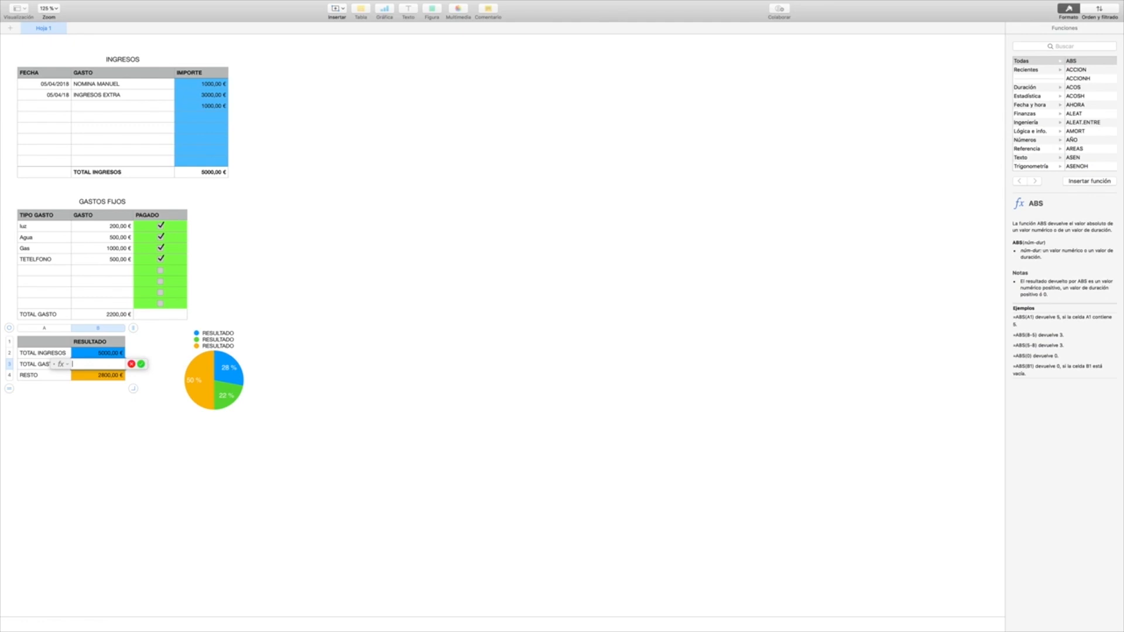
text(SUMA)
key(Return)
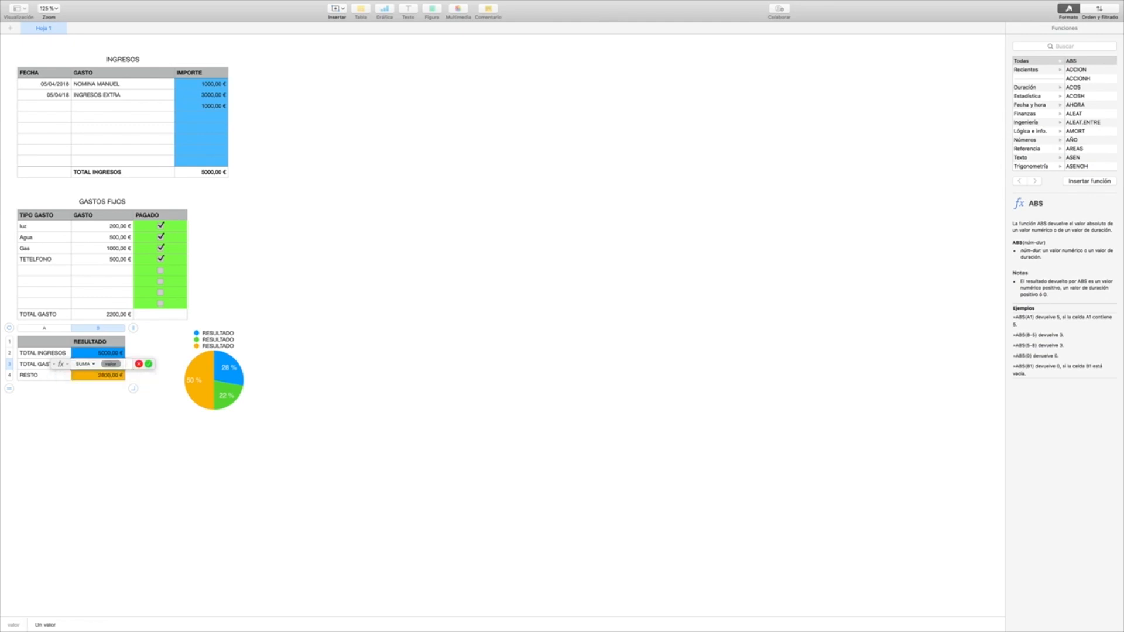
click(116, 312)
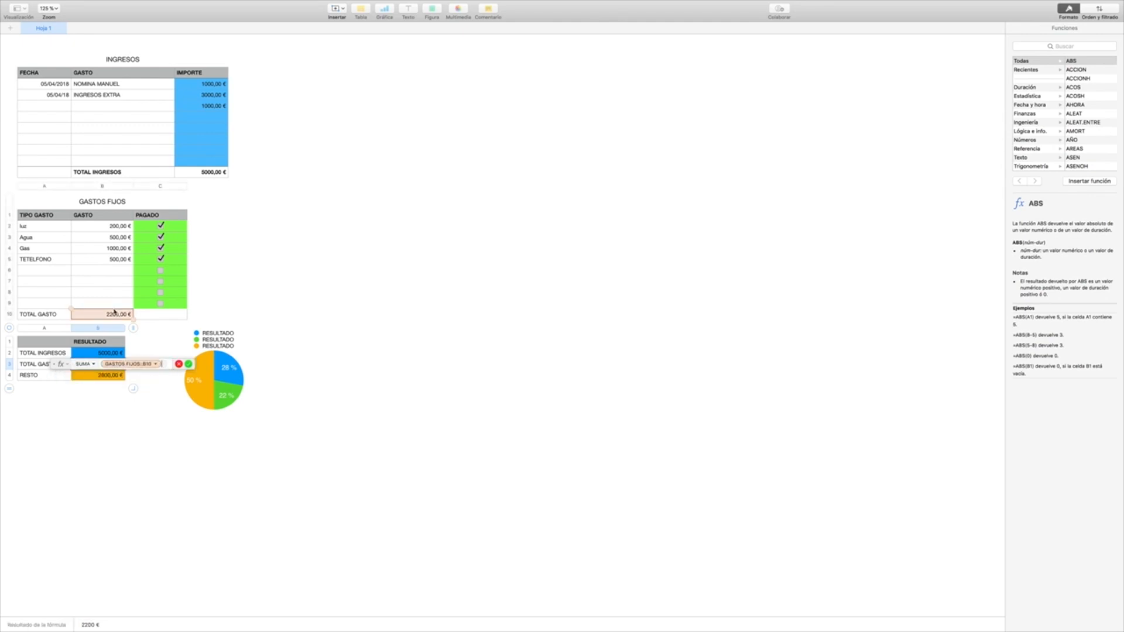
key(Return)
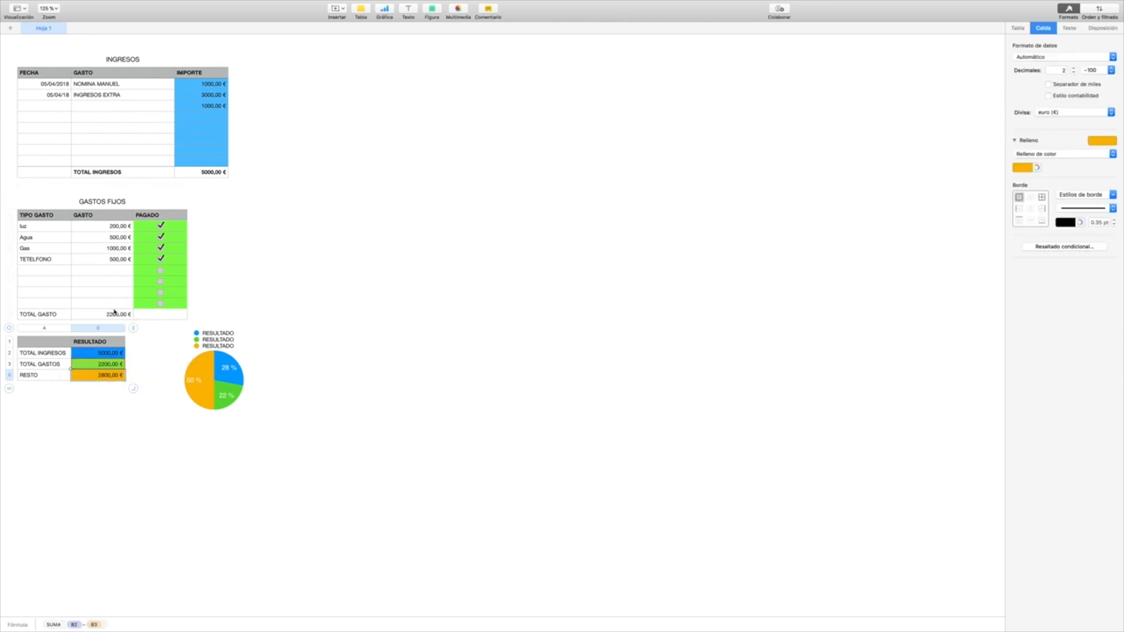
Step: Check the RESTO formula in the summary table and change its row label to QUE ME QUEDA
double_click(105, 376)
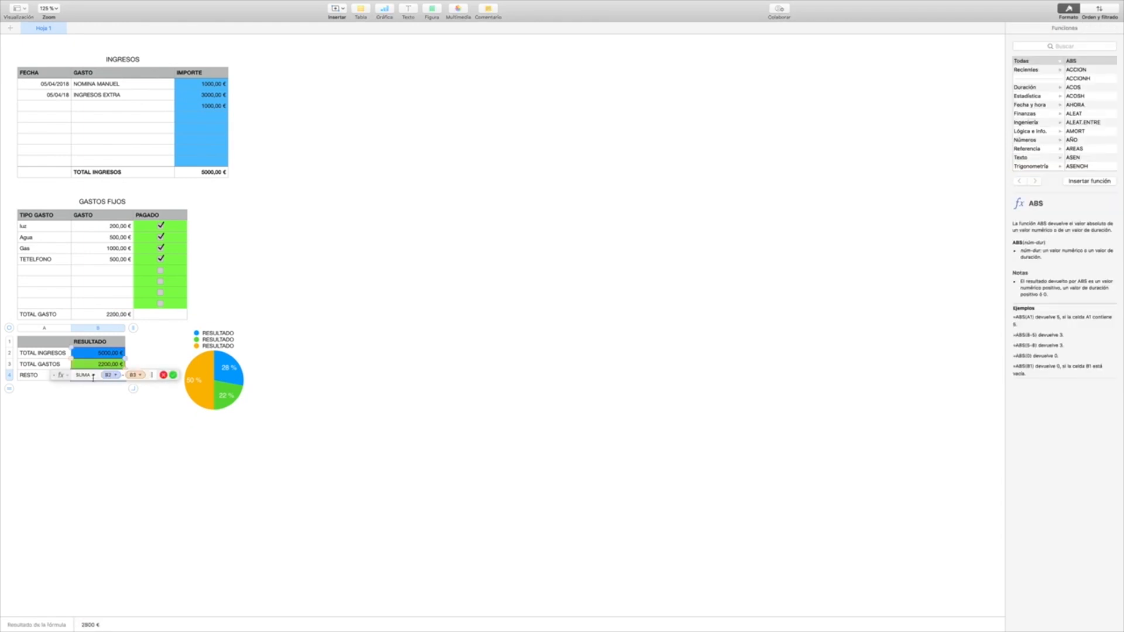
key(Return)
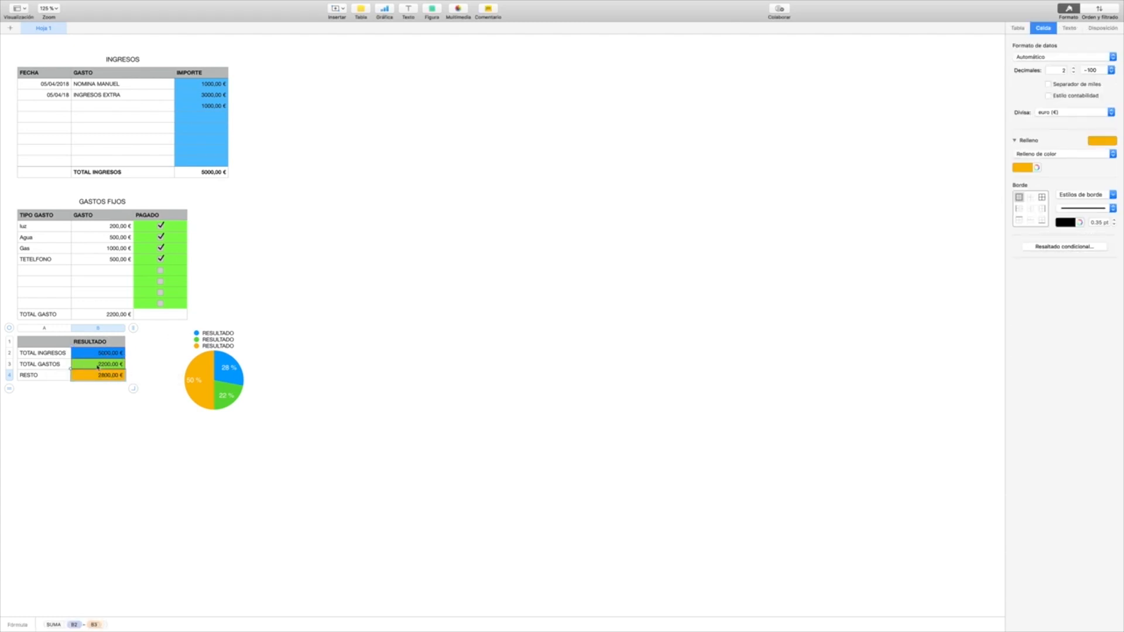
click(47, 377)
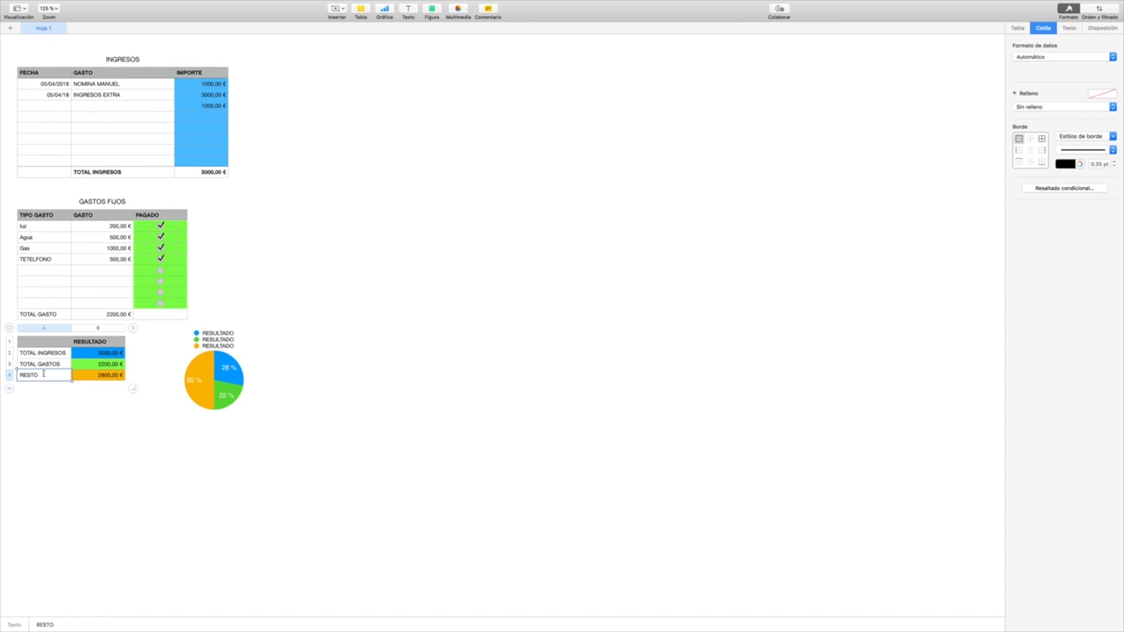
drag(43, 373, 10, 374)
text(QUE ME QUEDA)
click(41, 411)
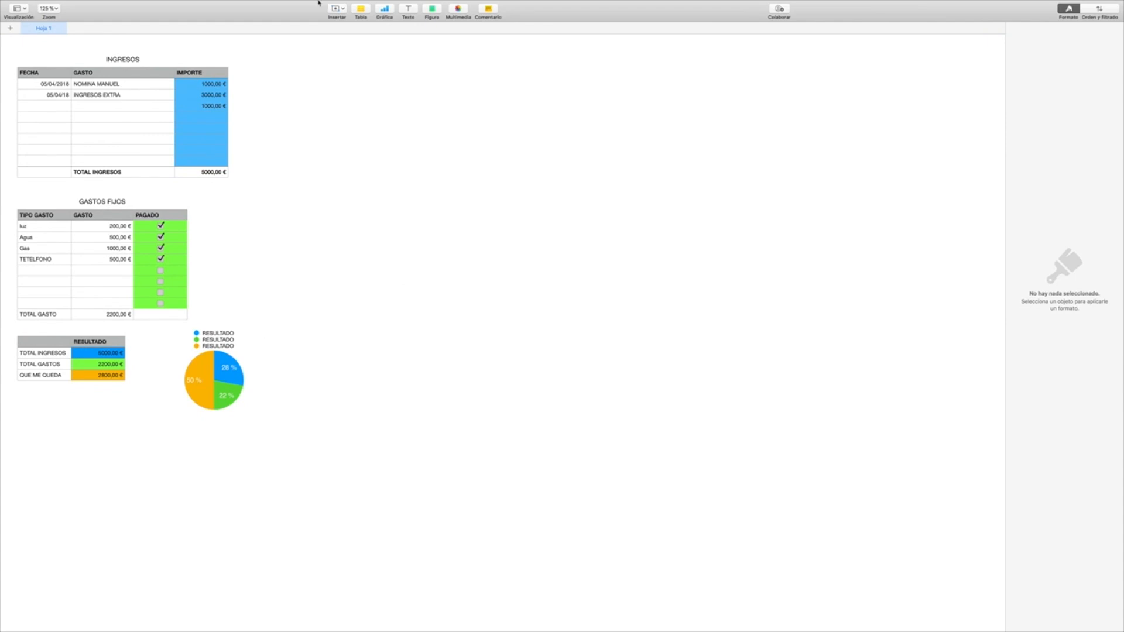
mouse_move(29, 4)
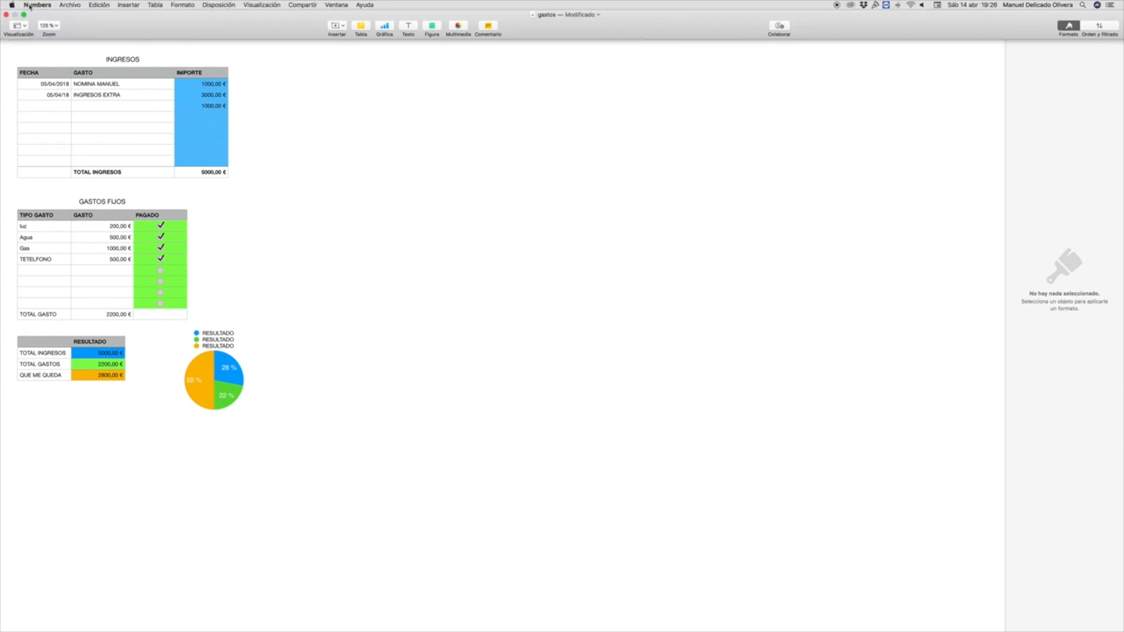
Step: Close the gastos spreadsheet, then bring up the minimized FACTURA spreadsheet in full screen to review its invoice tables
click(7, 15)
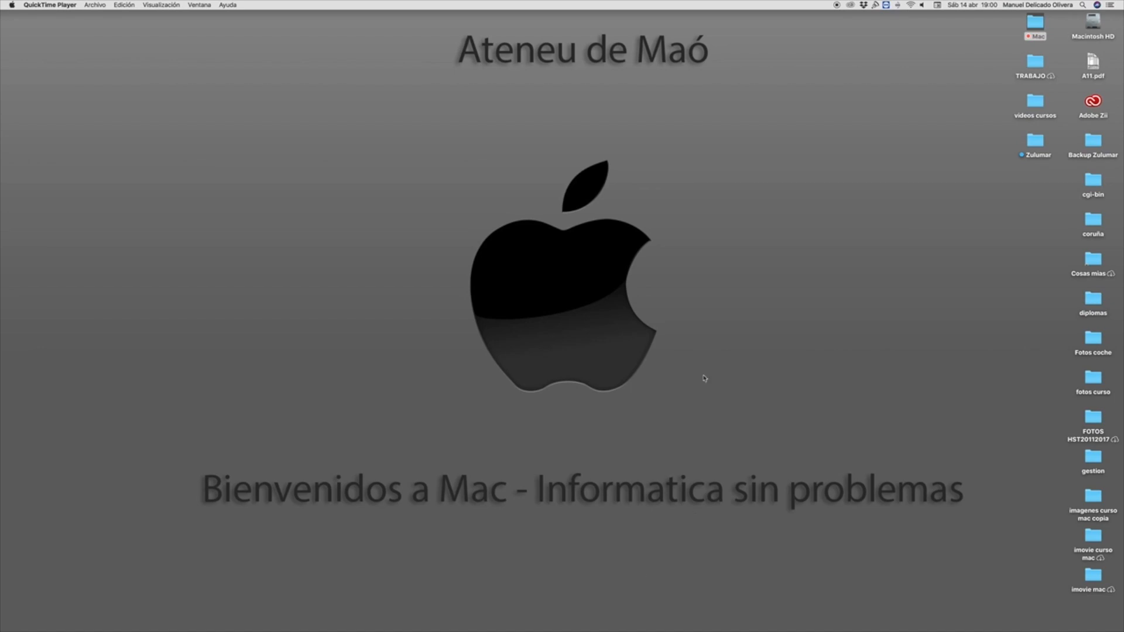
mouse_move(542, 621)
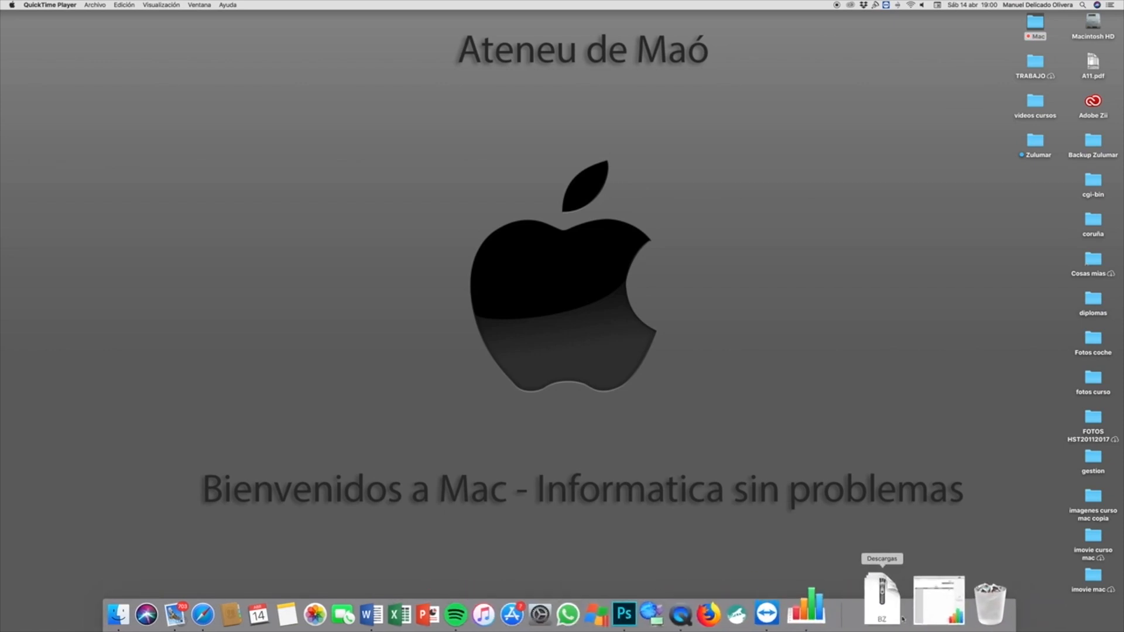
click(917, 607)
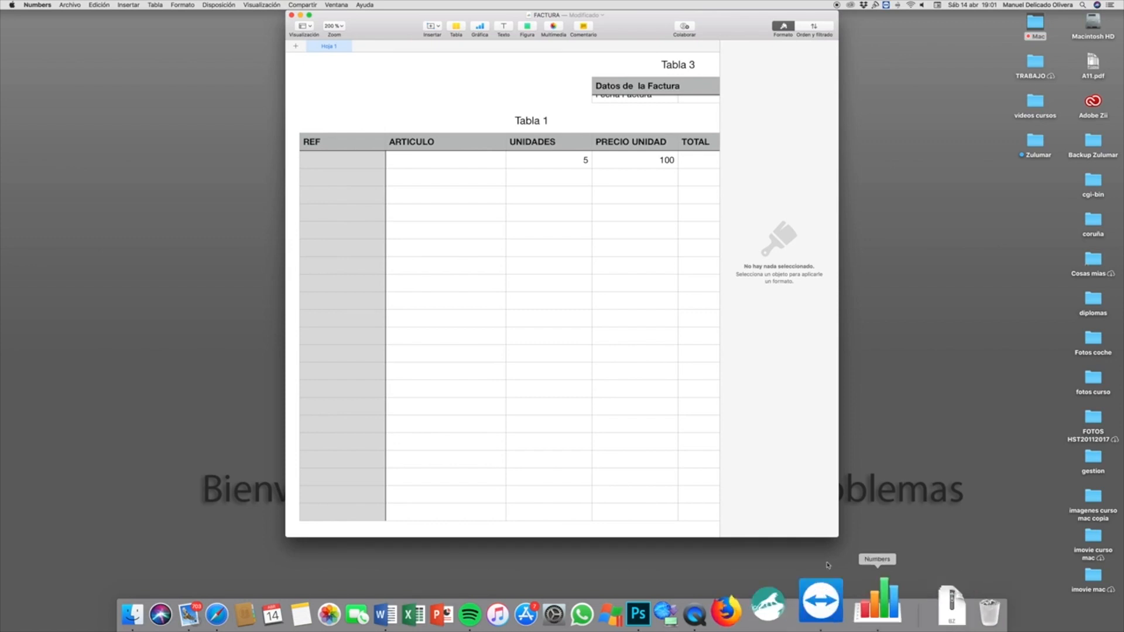
click(310, 16)
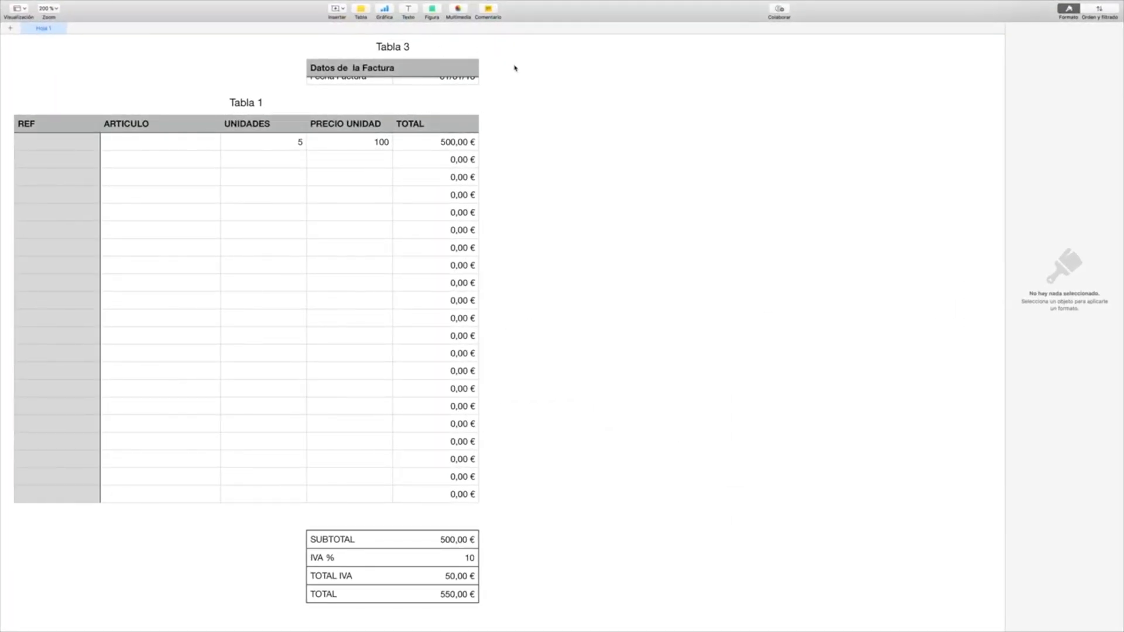
scroll(366, 184, up, 2)
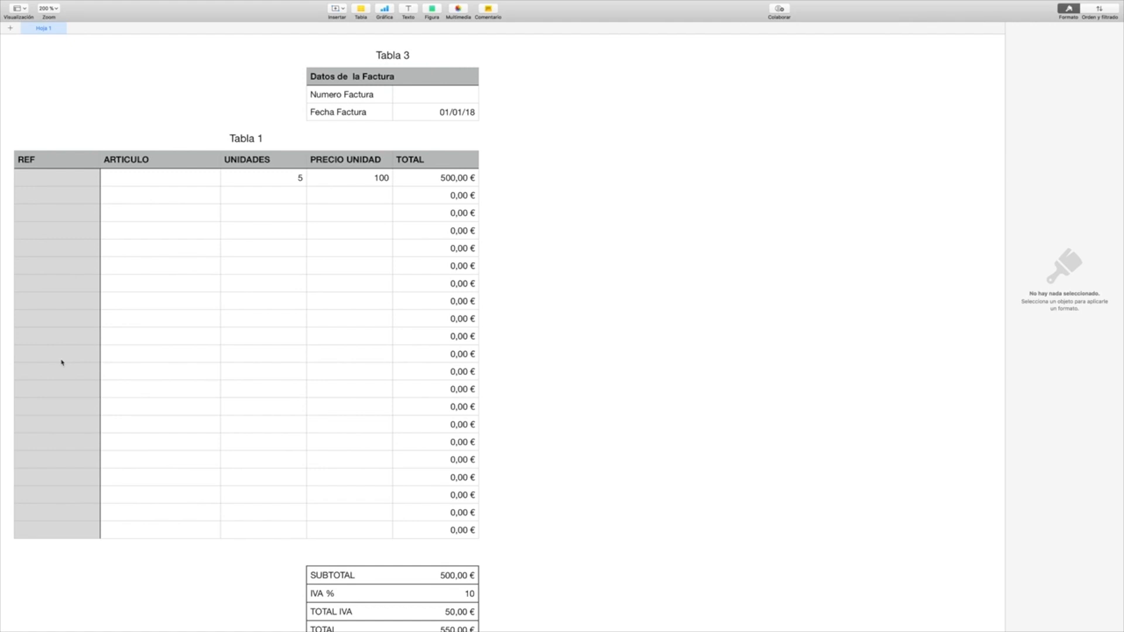
scroll(401, 482, down, 3)
scroll(402, 482, up, 3)
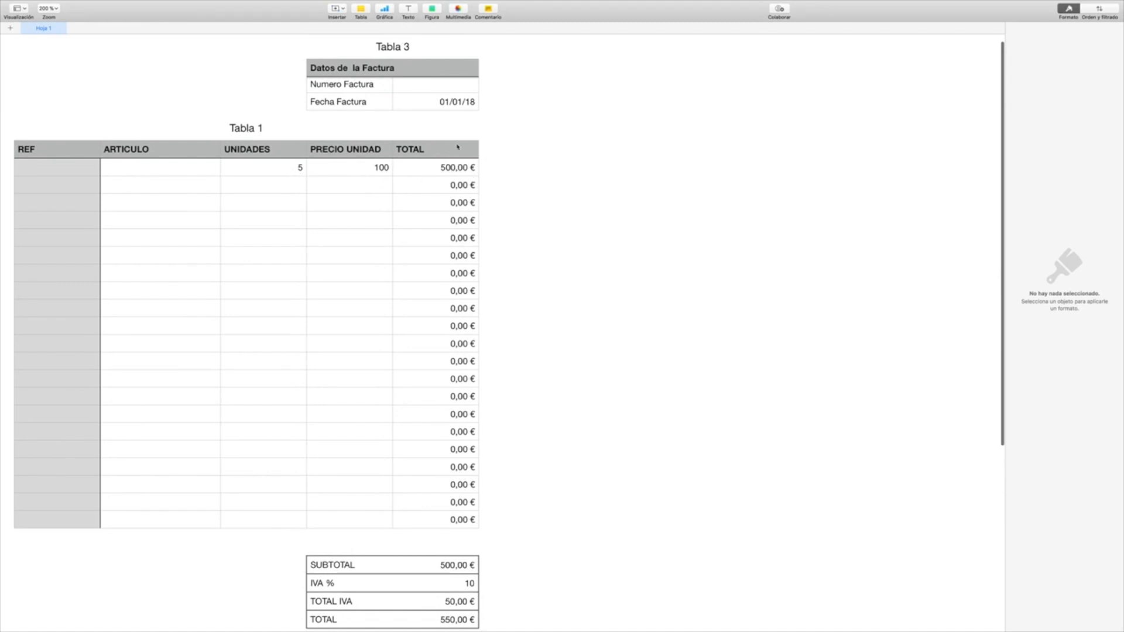
scroll(463, 146, down, 3)
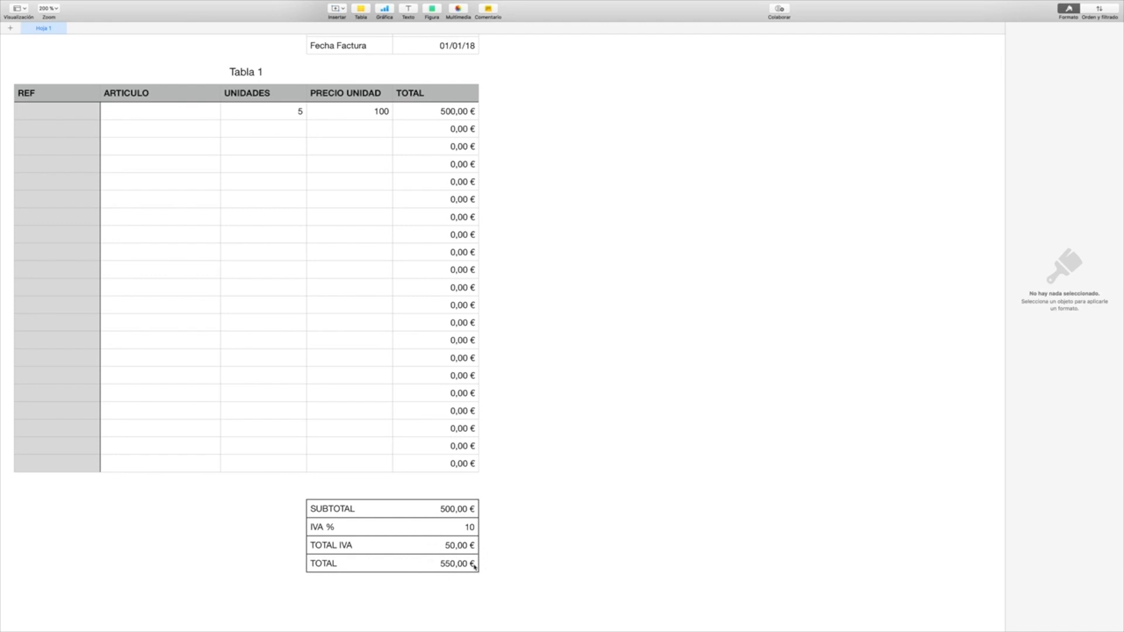
scroll(474, 566, up, 3)
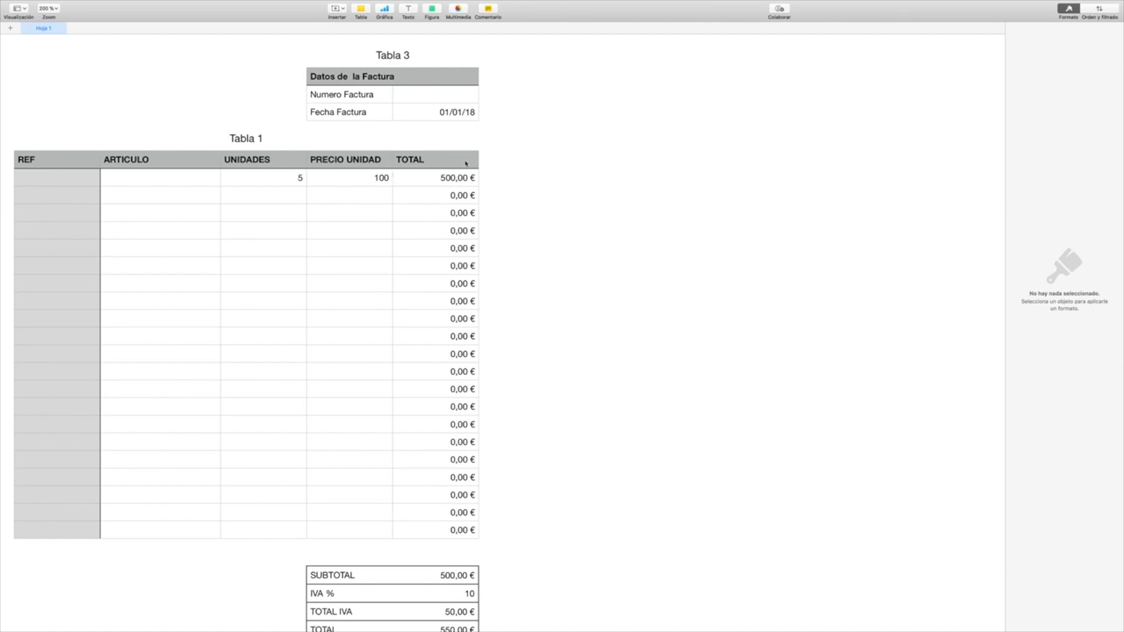
Step: Clear the TOTAL formula in the first item row of Tabla 1 and rebuild it as C2 × D2
click(455, 180)
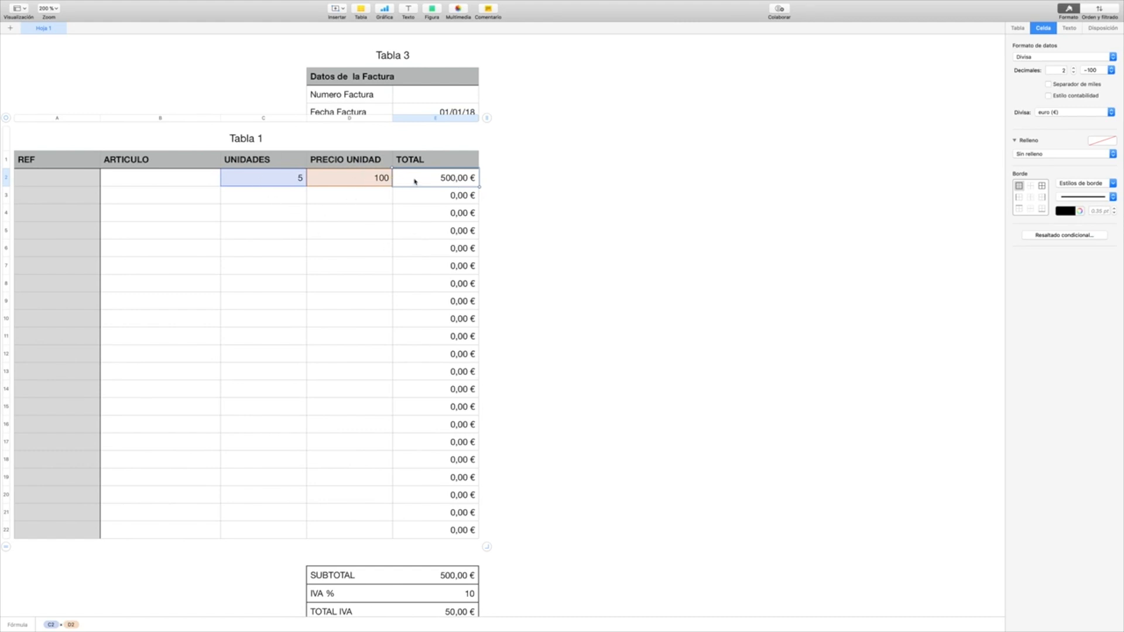
double_click(452, 182)
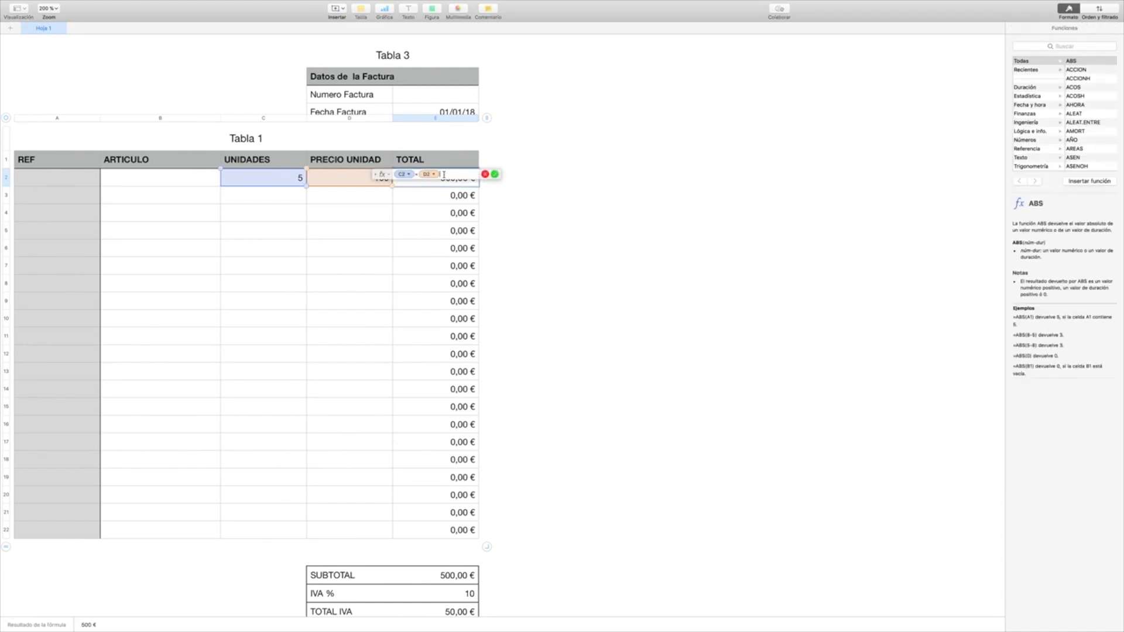
key(BackSpace)
key(BackSpace)
key(BackSpace)
key(BackSpace)
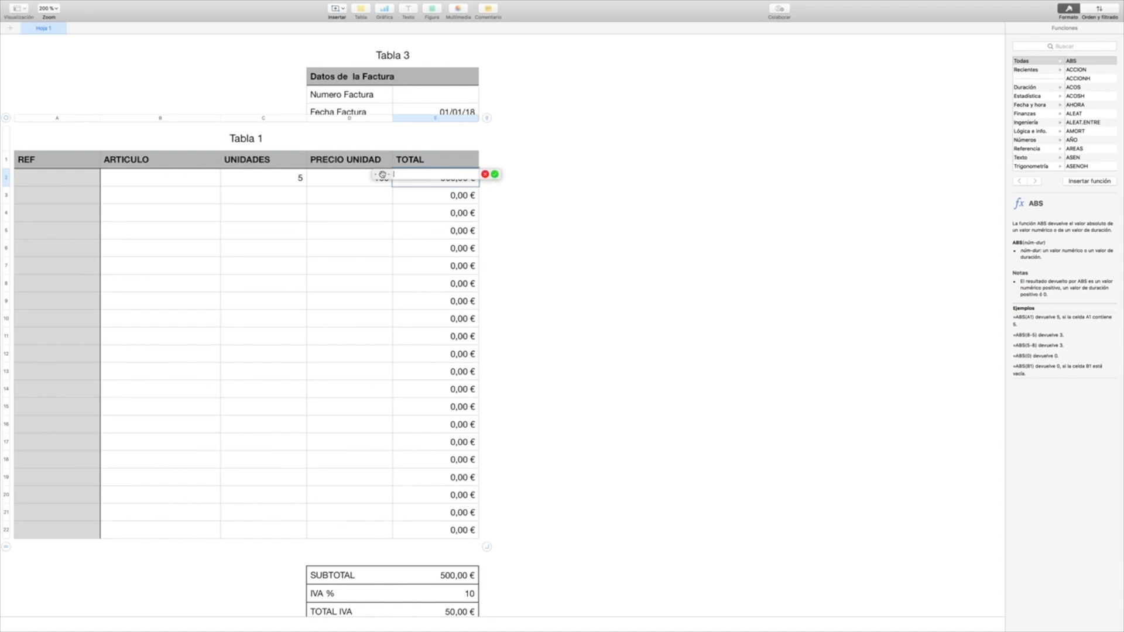
drag(382, 174, 512, 196)
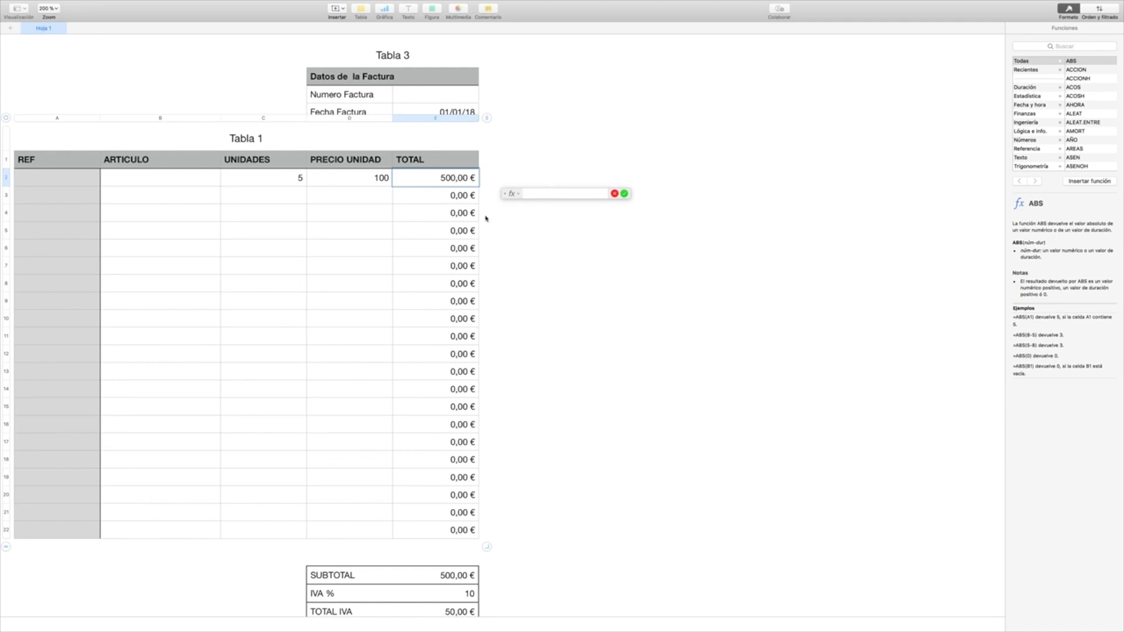
click(282, 179)
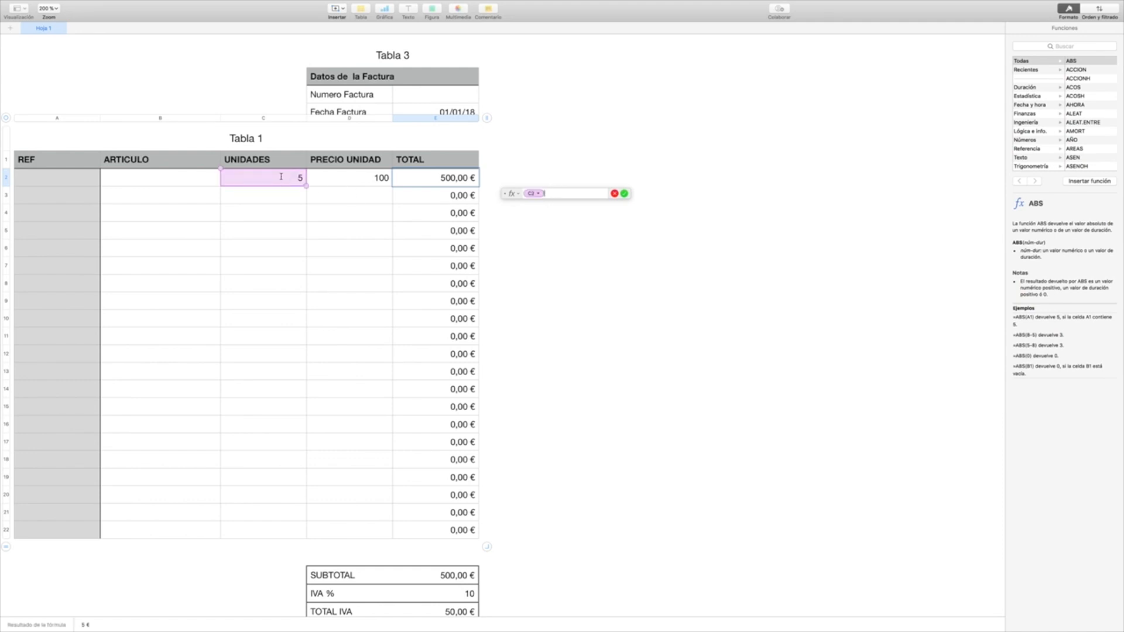
text(*)
click(370, 182)
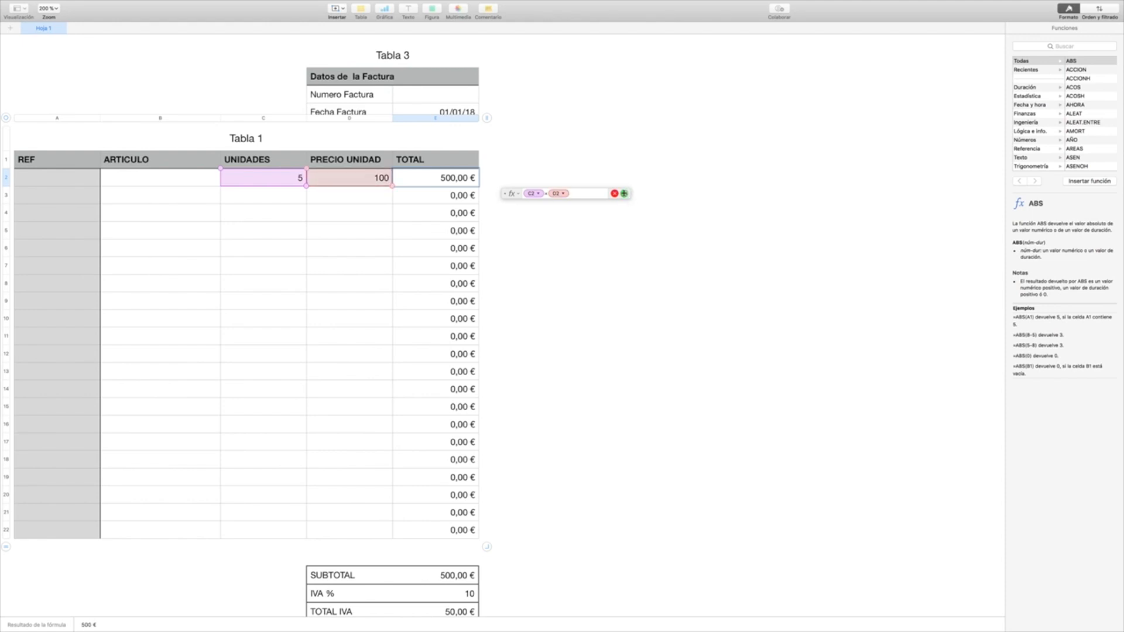
click(624, 194)
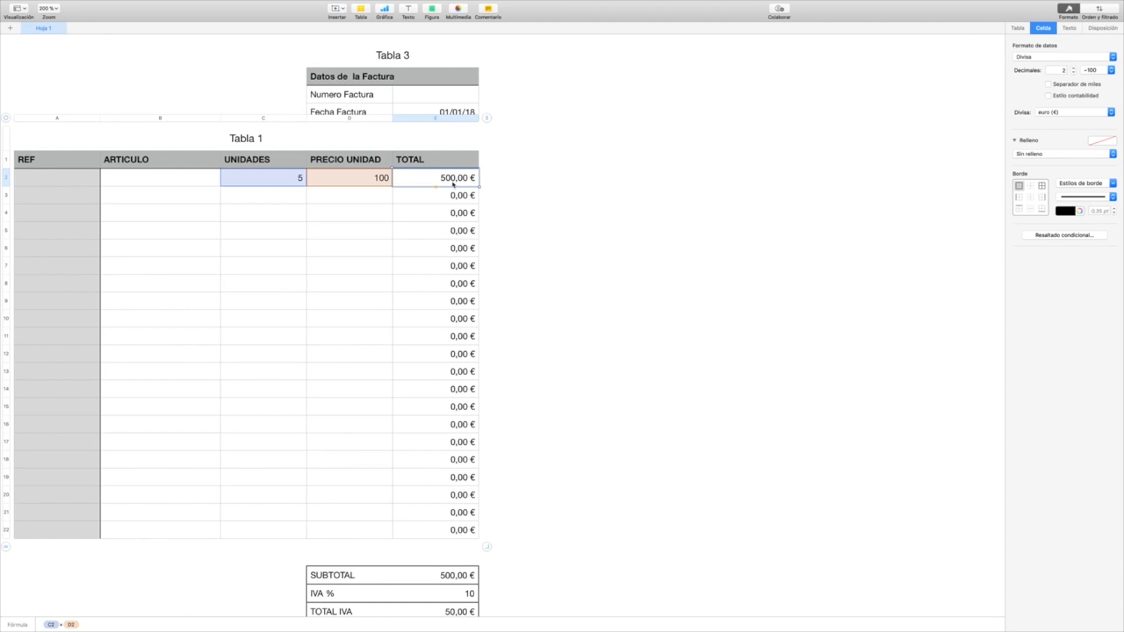
Step: Set the PRECIO UNIDAD of the first item row to 500 and check the row's TOTAL cell
click(357, 182)
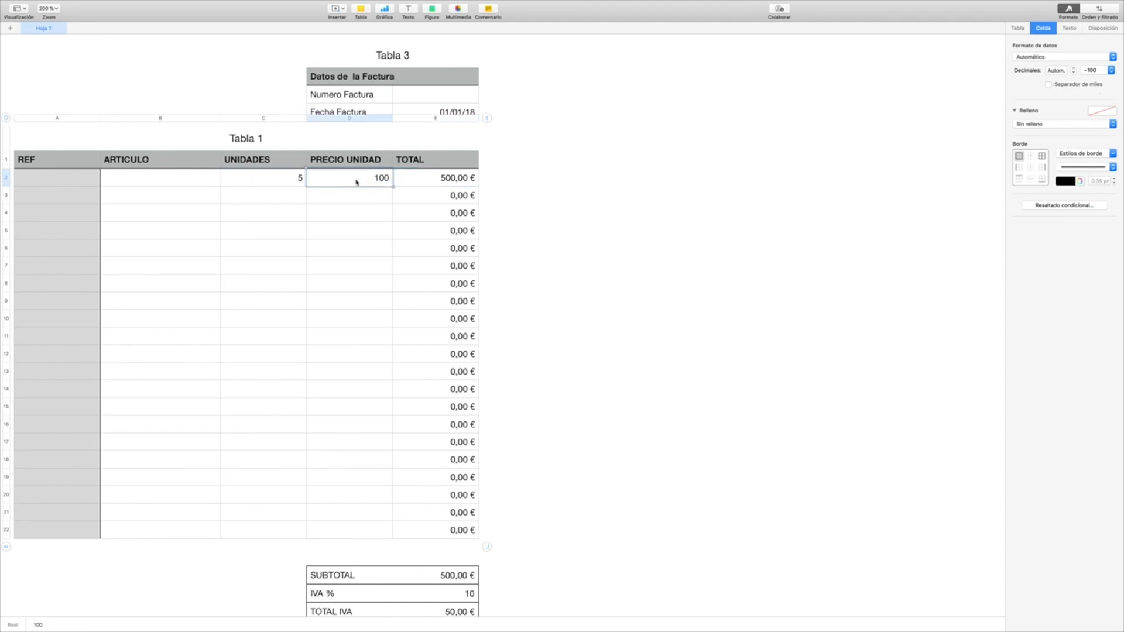
text(500)
key(Return)
click(370, 179)
click(452, 176)
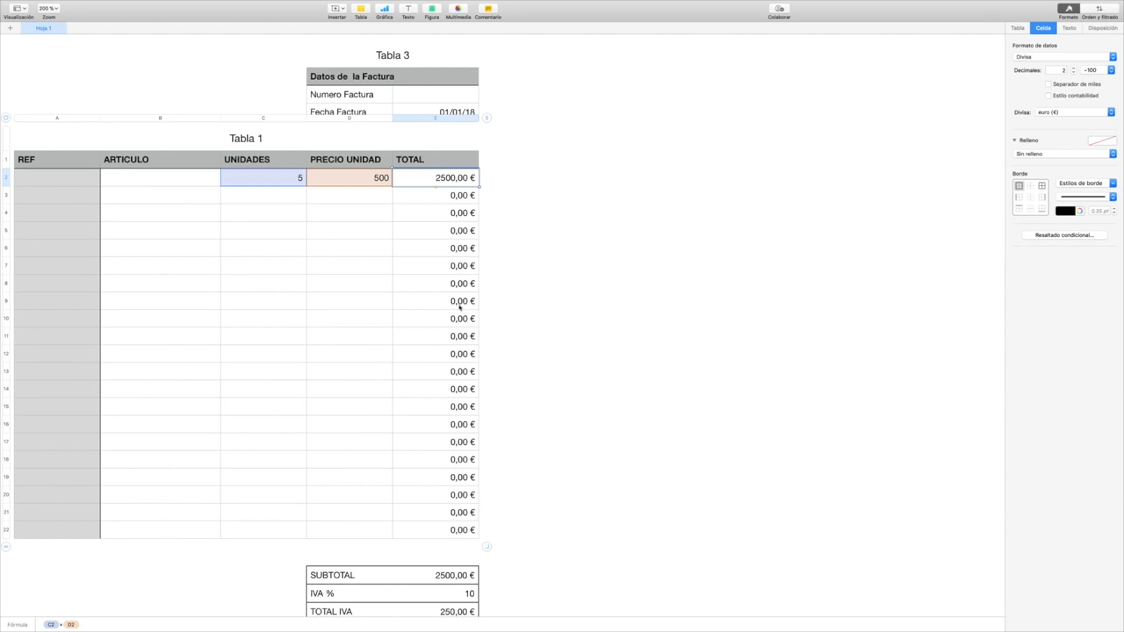
Step: Review the first row's TOTAL formula and autofill it down the TOTAL column to row 22
double_click(441, 181)
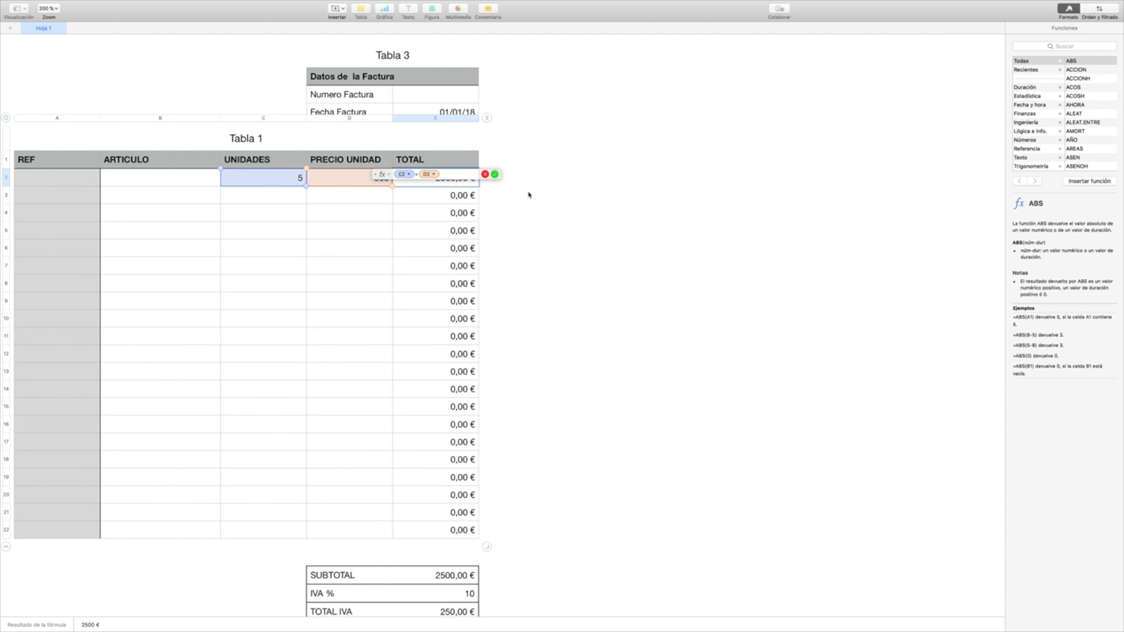
key(Return)
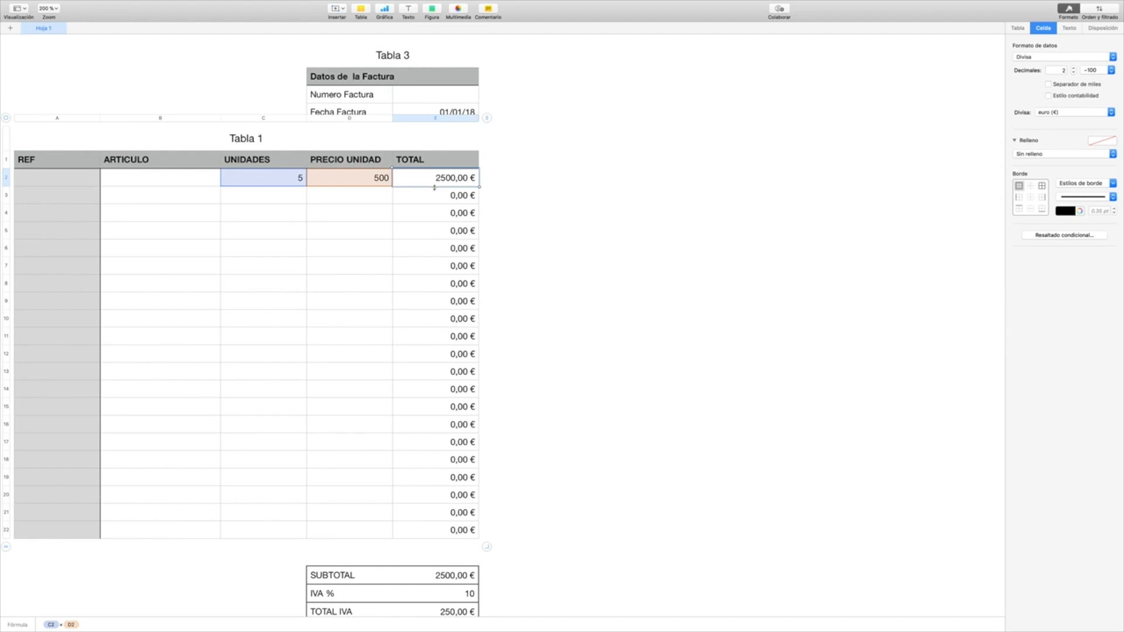
drag(436, 187, 459, 535)
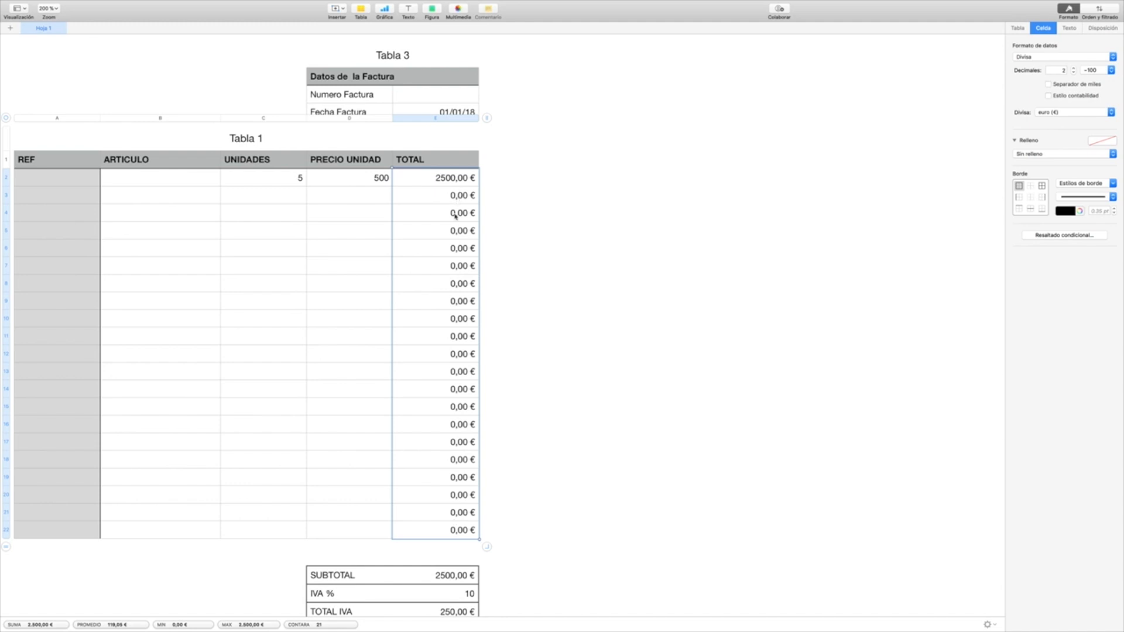
Step: Clear the SUBTOTAL formula and re-enter it as SUMA of the TOTAL column cells E2 to E22 in Tabla 1
scroll(464, 512, down, 3)
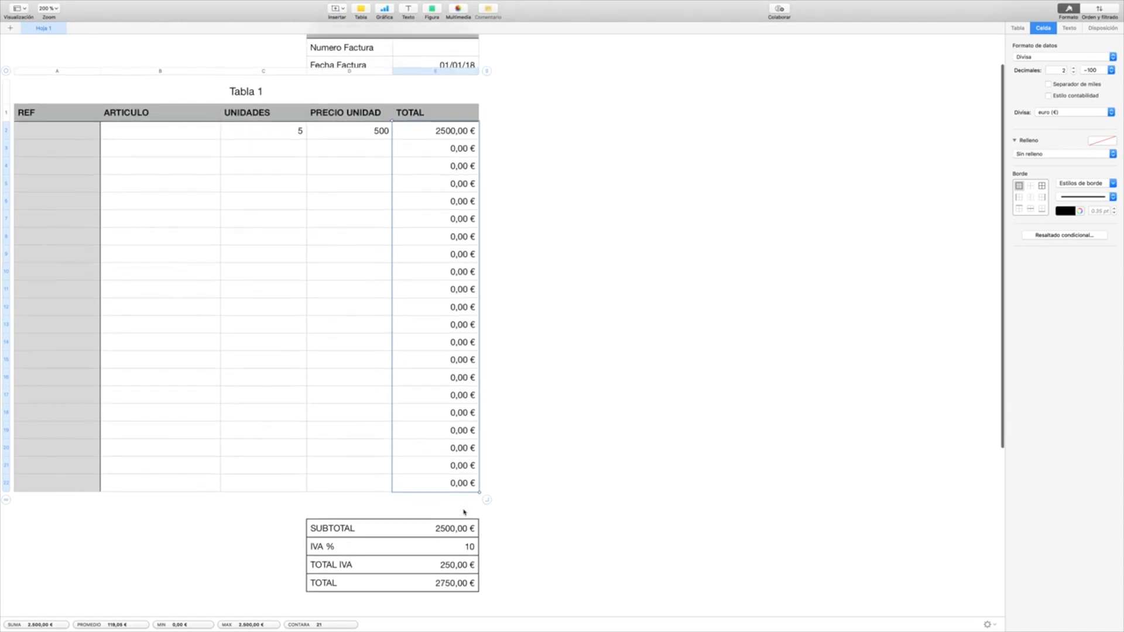
scroll(464, 513, up, 3)
scroll(466, 508, down, 4)
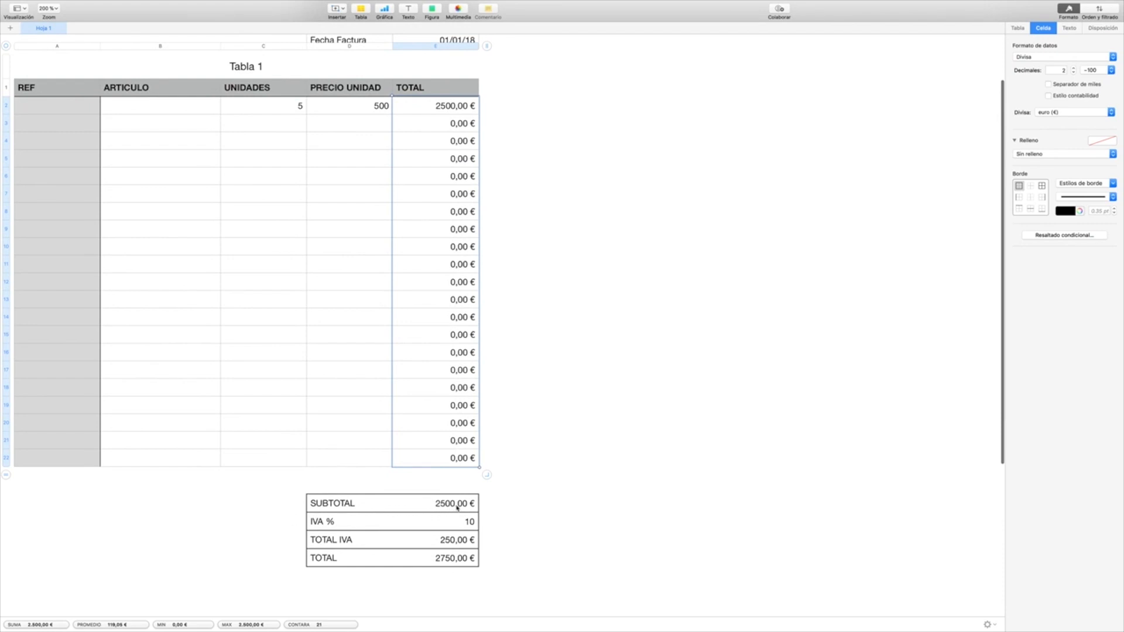
click(456, 507)
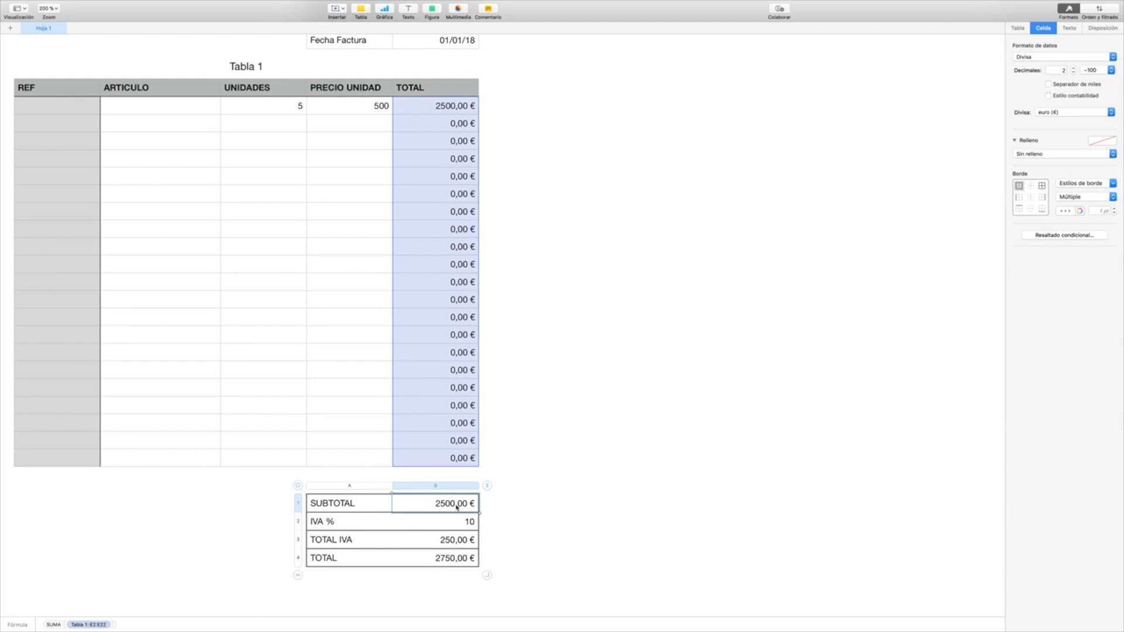
double_click(457, 507)
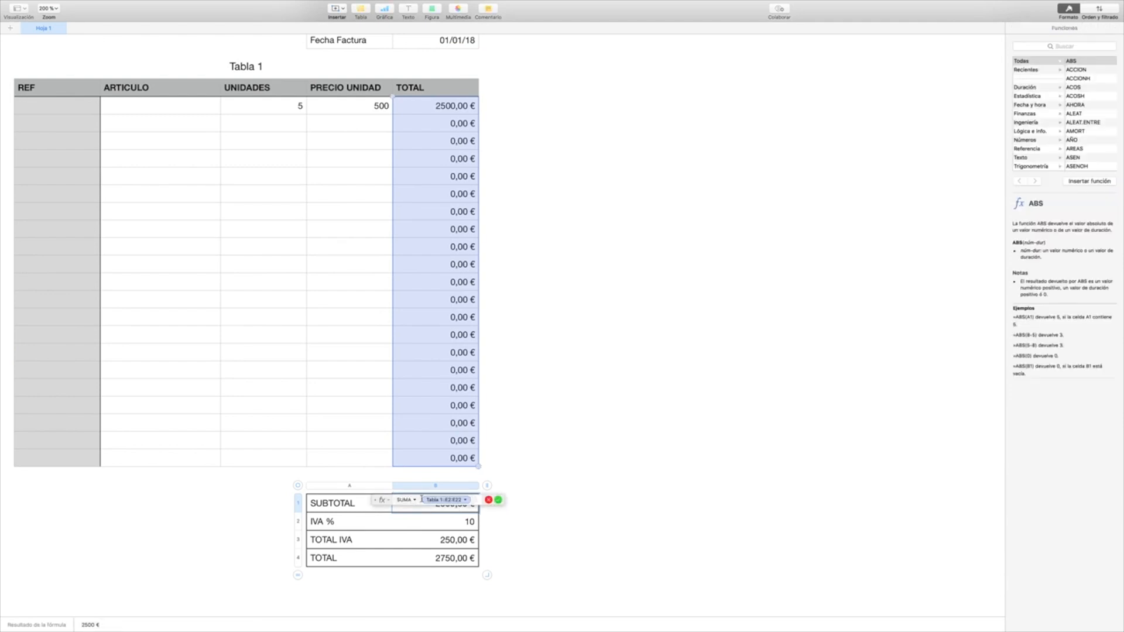
key(BackSpace)
key(BackSpace)
key(BackSpace)
key(BackSpace)
key(BackSpace)
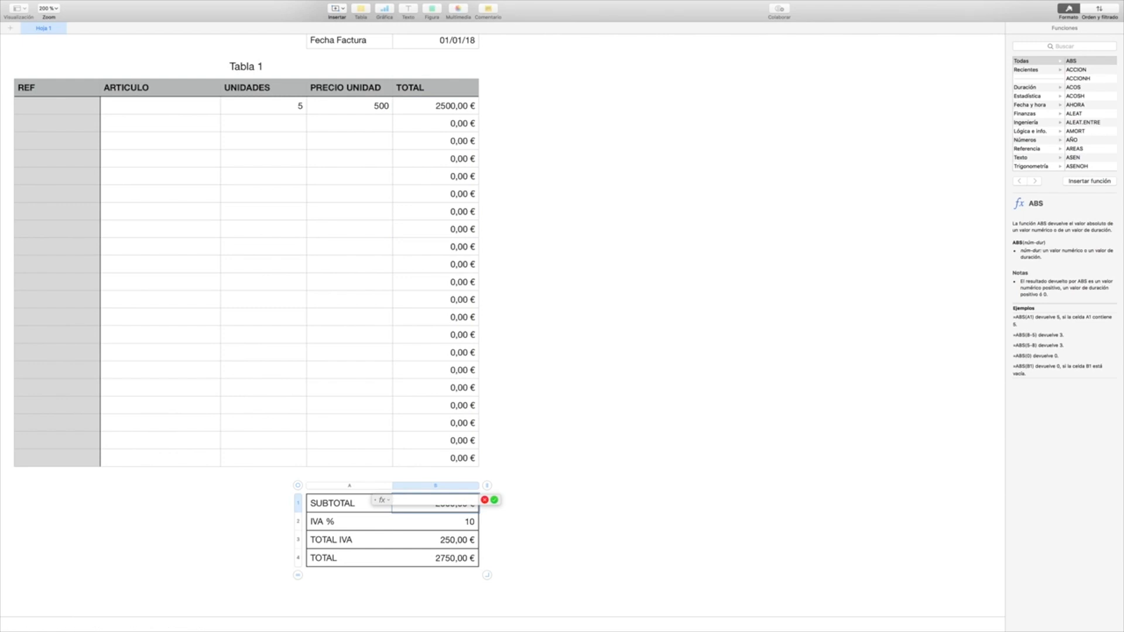
text(SUMA)
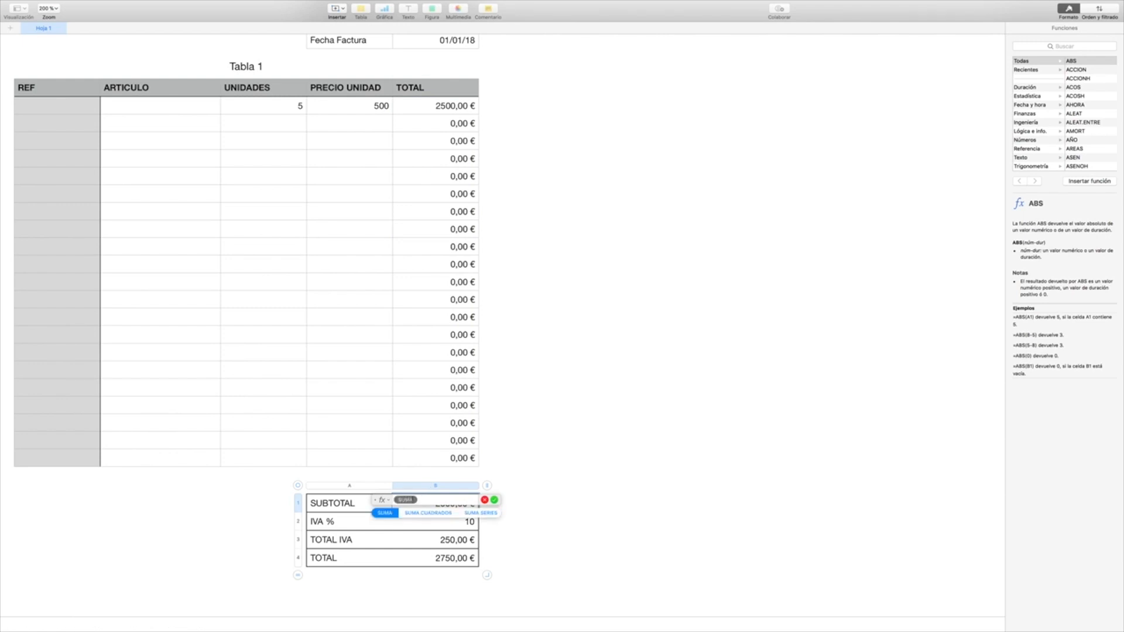
key(Return)
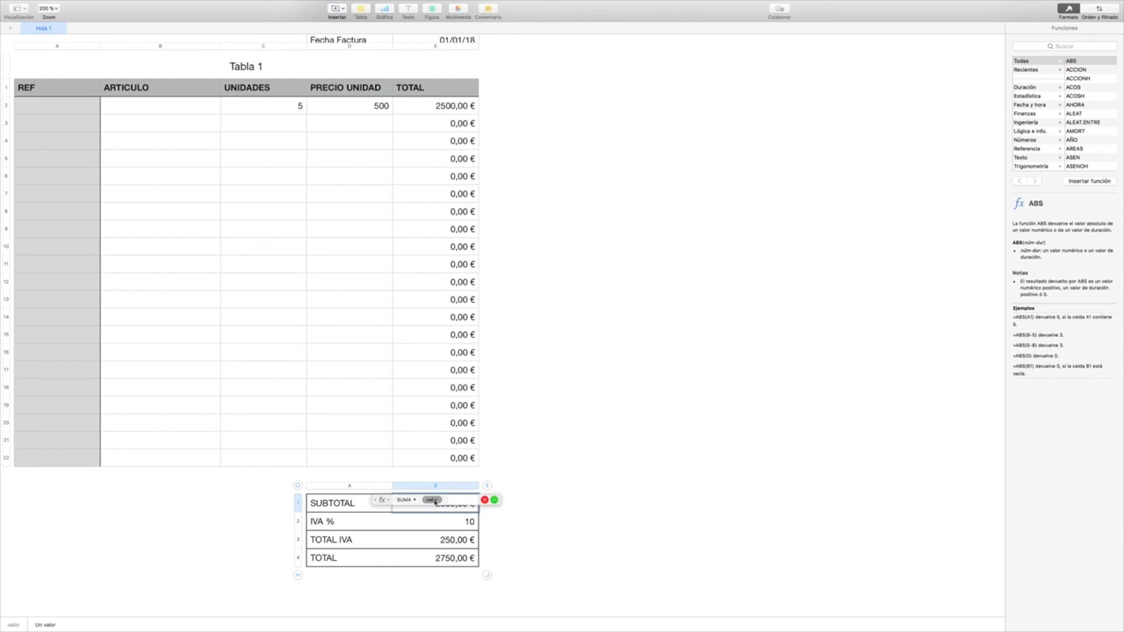
drag(448, 106, 452, 458)
key(Return)
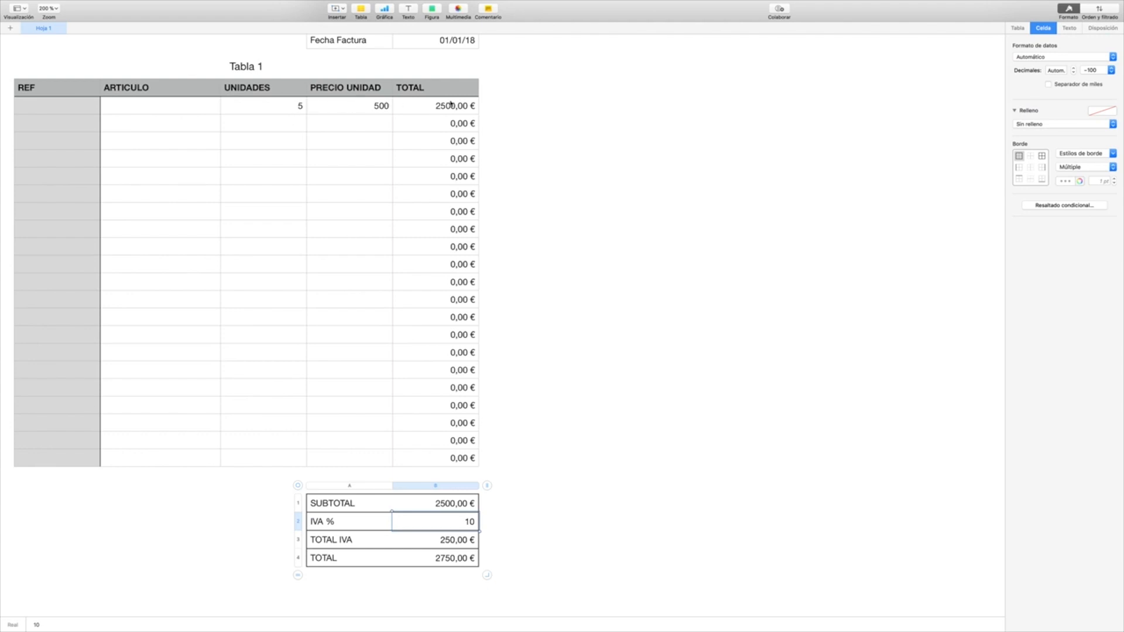
Step: Check the IVA % cell and open the TOTAL IVA formula for editing
double_click(462, 524)
click(462, 544)
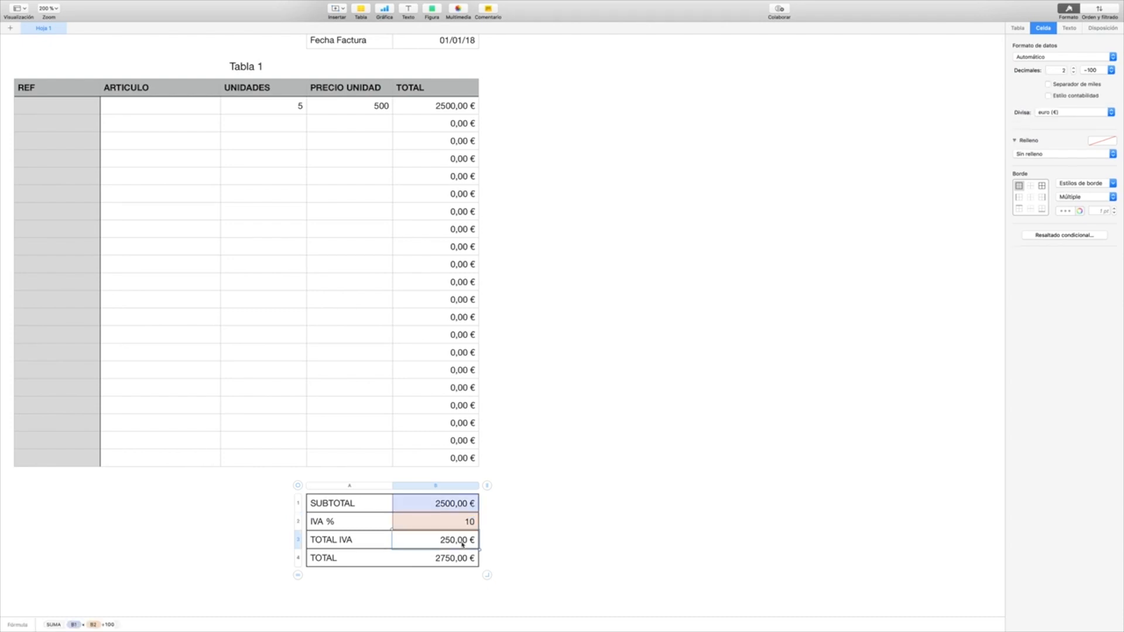
double_click(459, 544)
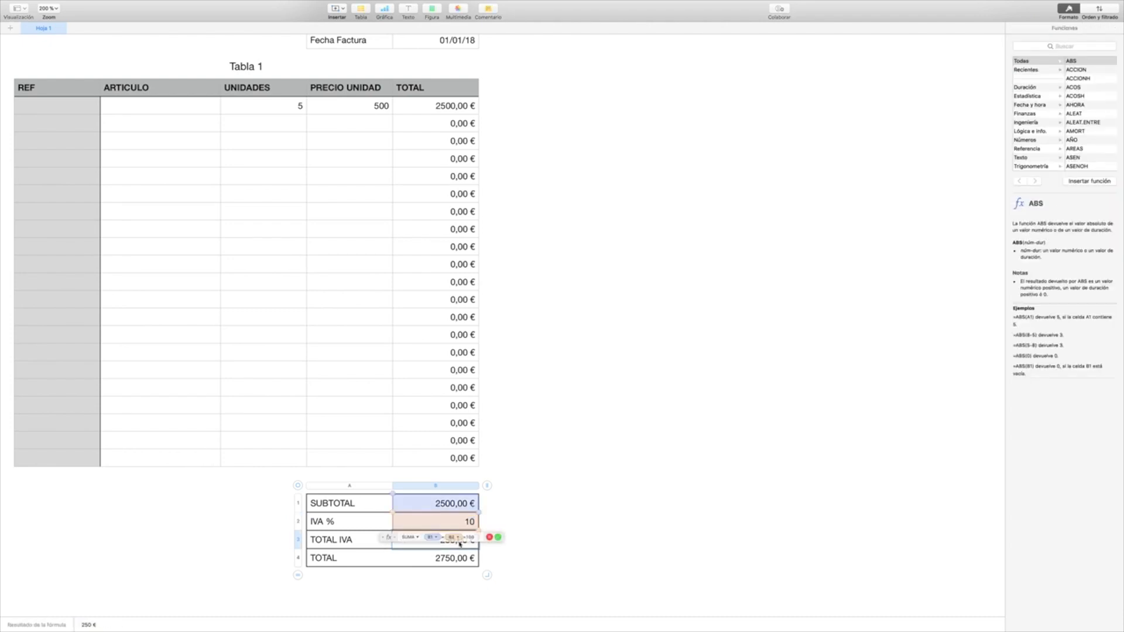
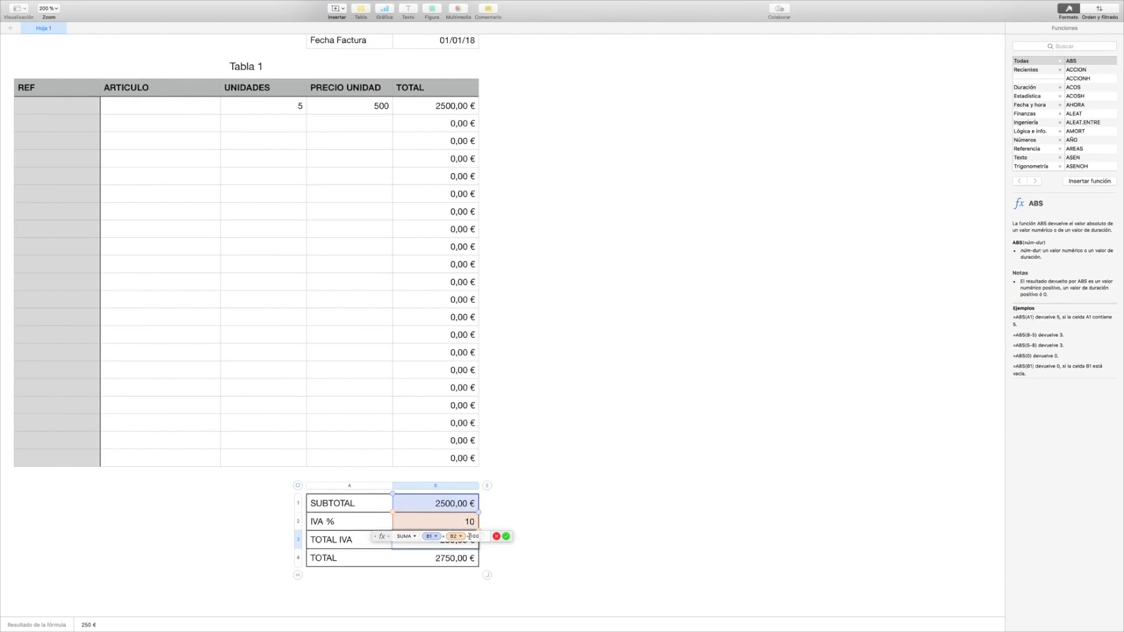
Step: Accept the TOTAL IVA formula unchanged and set the IVA % cell to 21
click(506, 537)
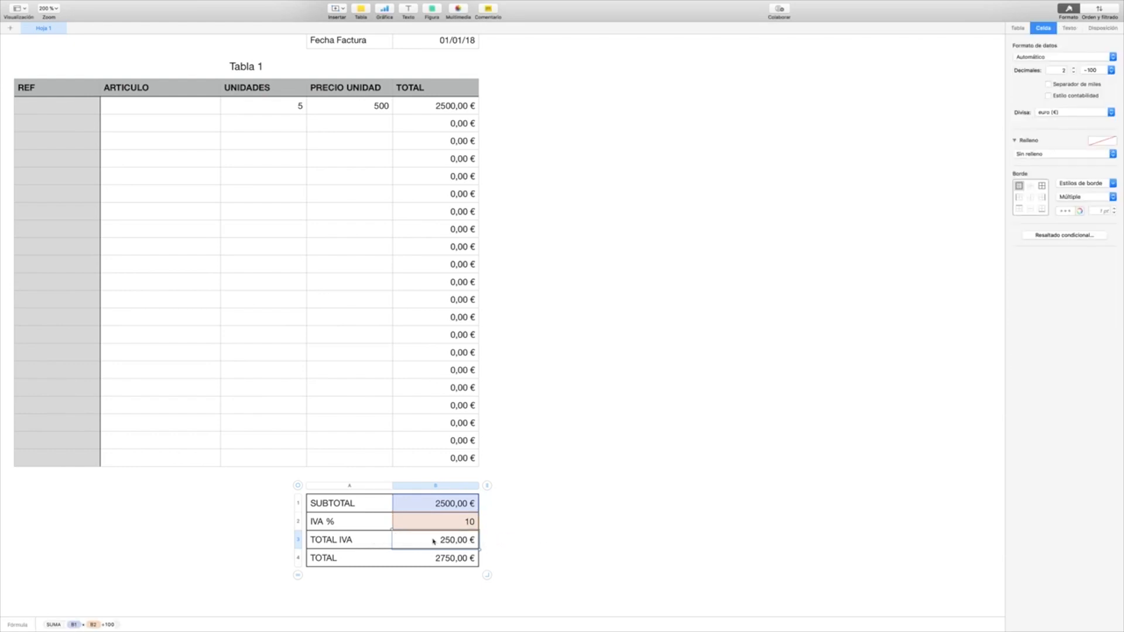
click(460, 525)
click(458, 521)
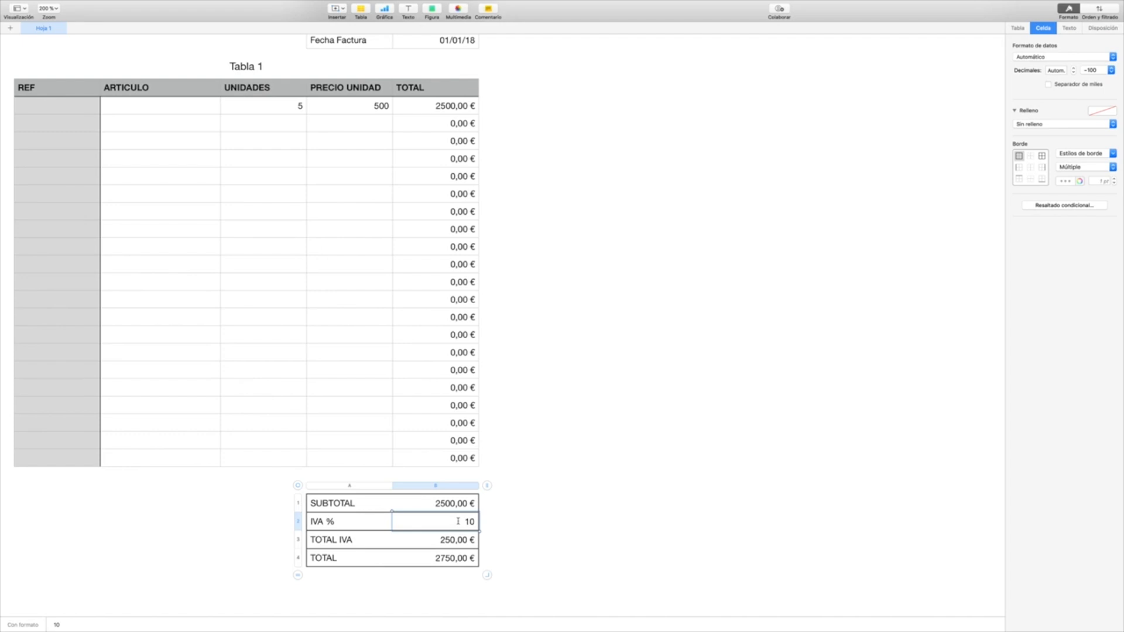
drag(458, 522, 480, 522)
text(21)
key(Return)
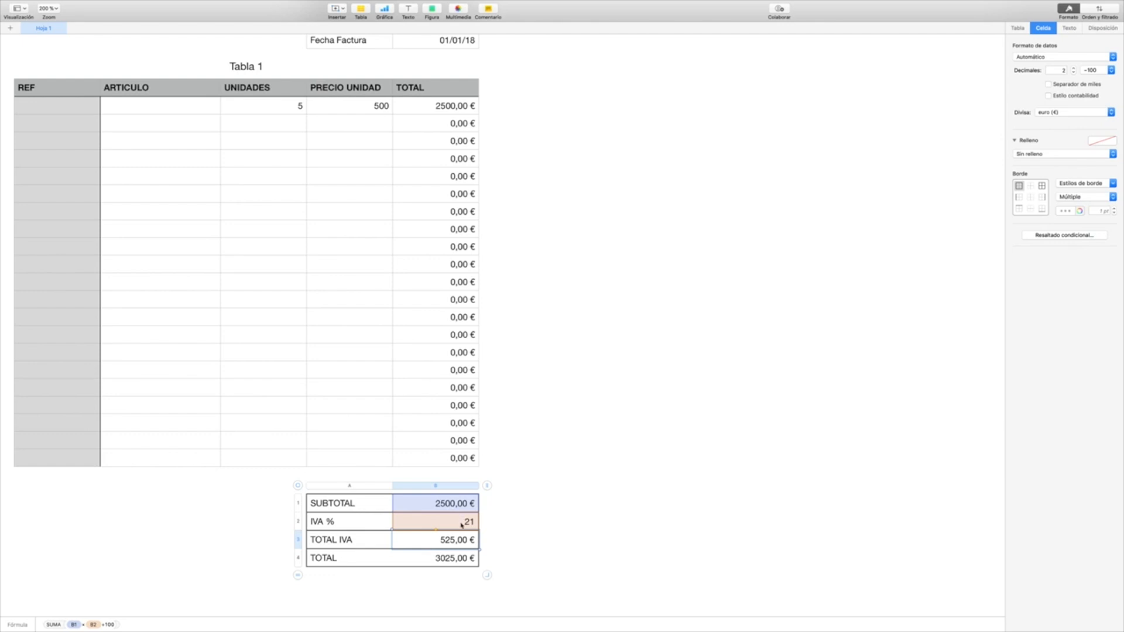
Step: Review the formula in the TOTAL cell of the totals table and close it without changes
click(456, 560)
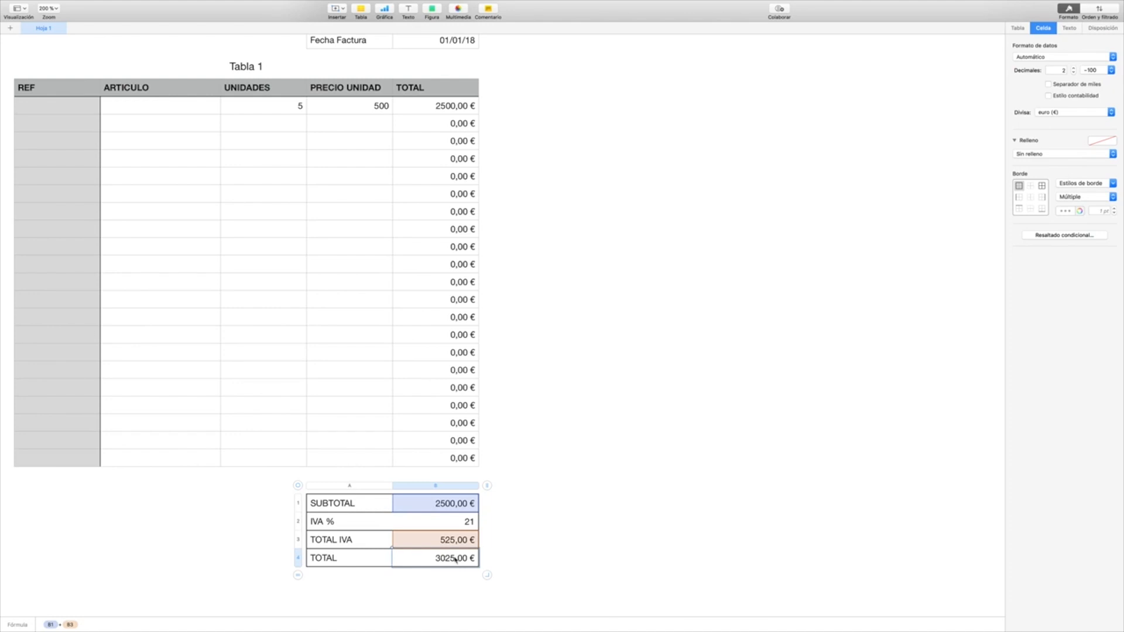
double_click(456, 559)
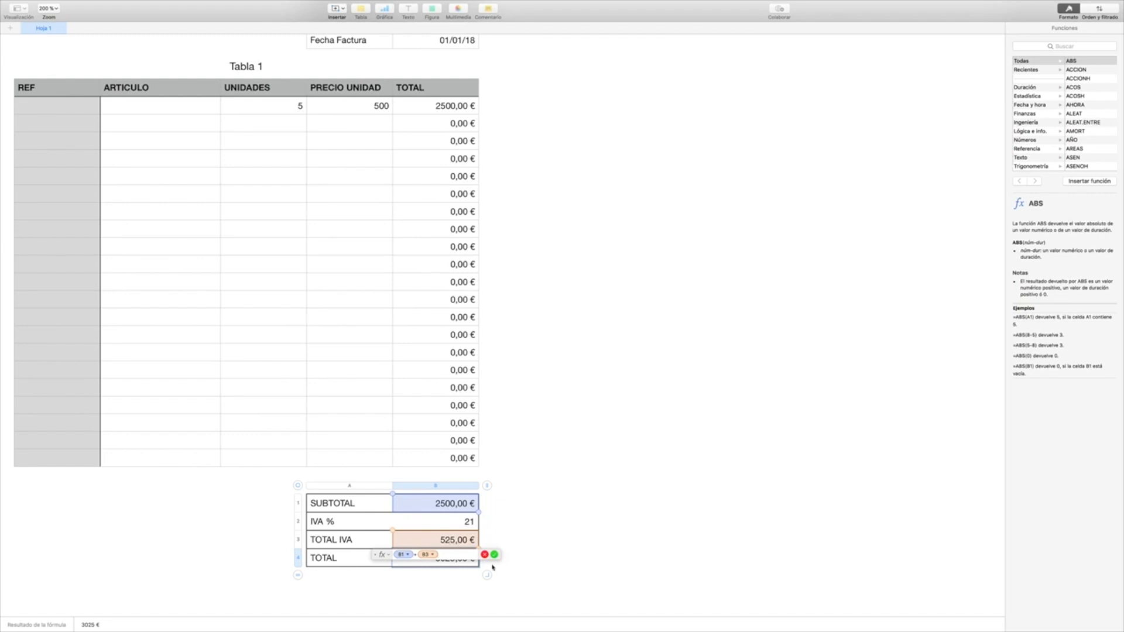
click(494, 555)
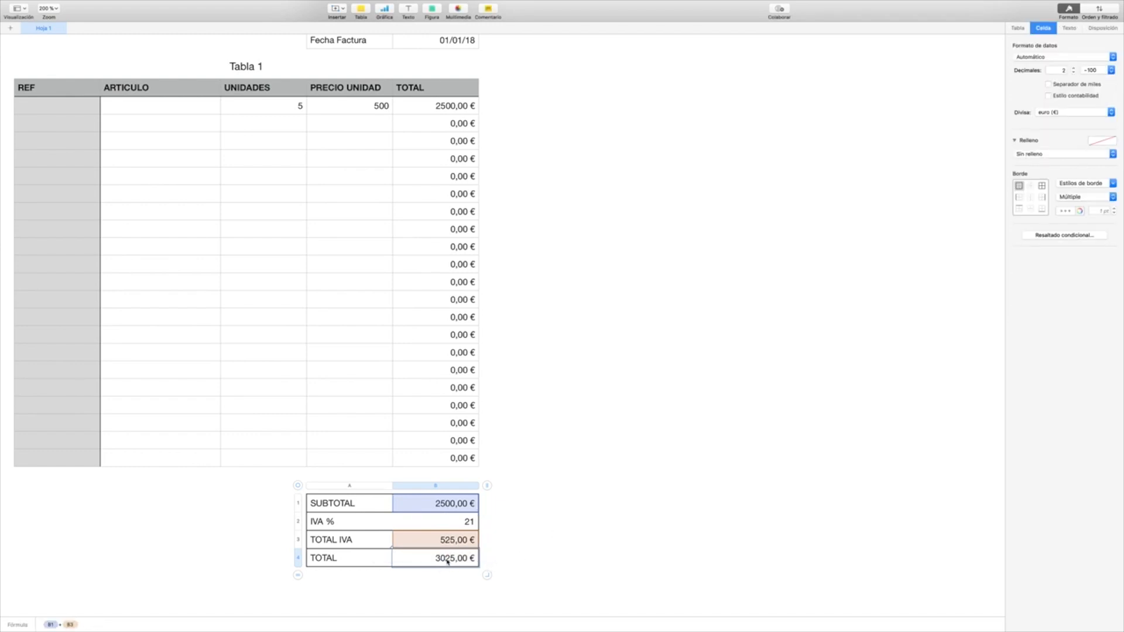
Step: Delete the Tabla 3 title above the Datos de la Factura table
scroll(591, 502, up, 3)
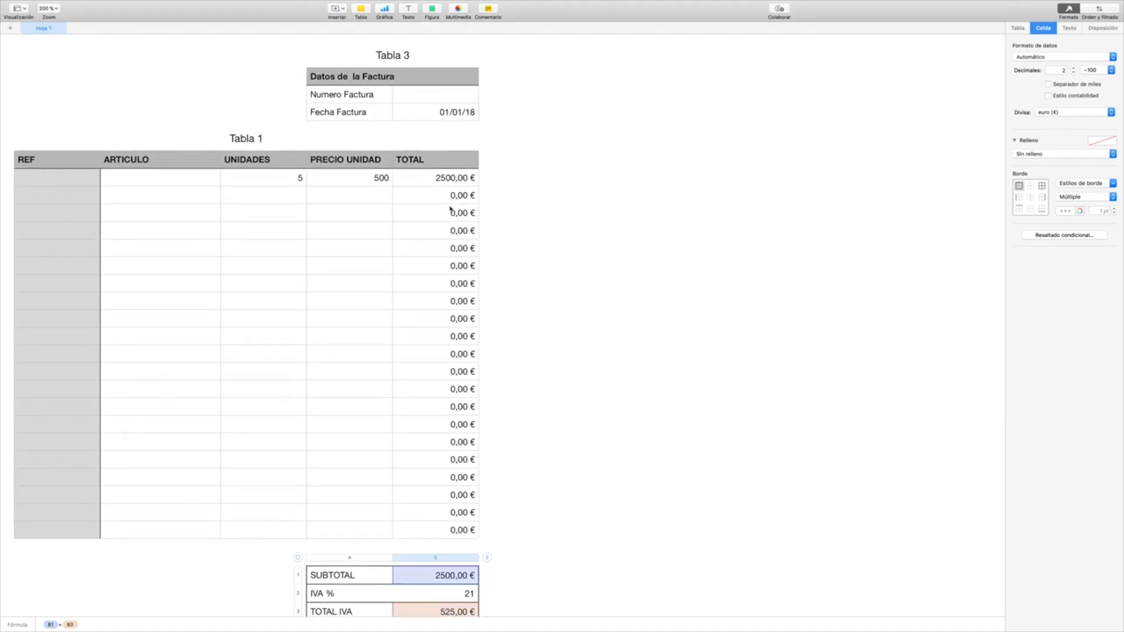
scroll(450, 208, down, 2)
scroll(451, 208, up, 2)
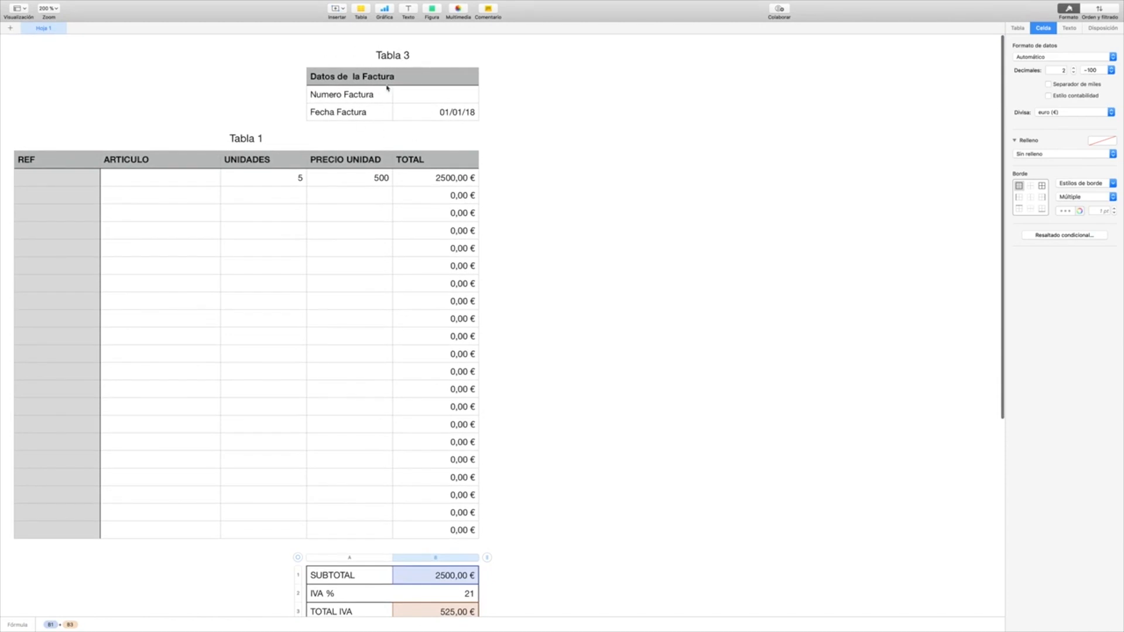
click(408, 58)
click(408, 58)
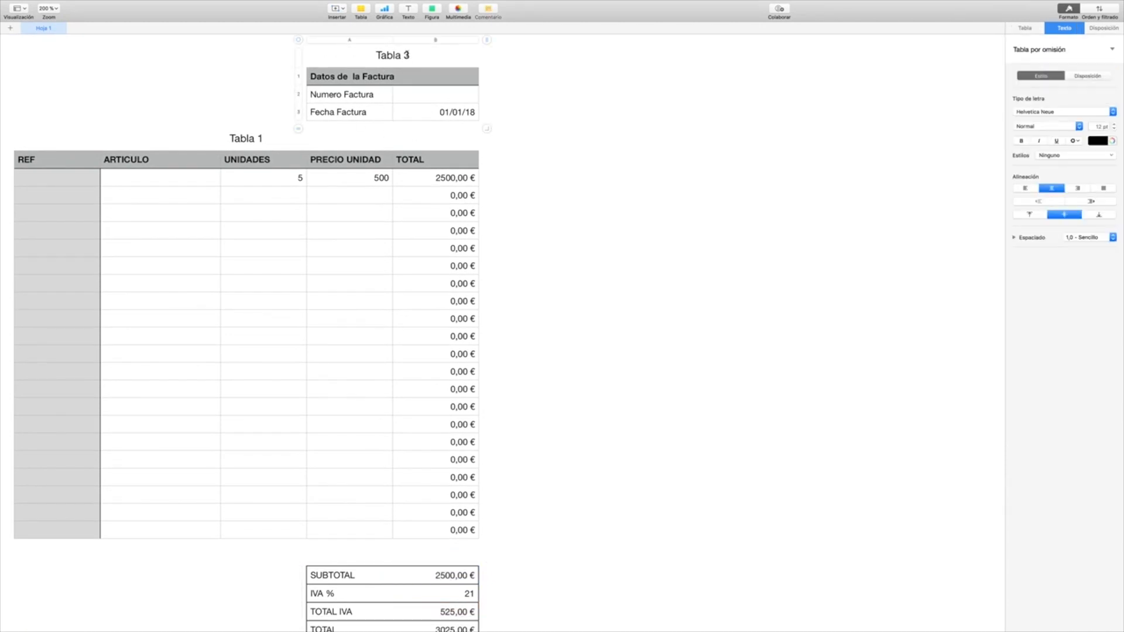
drag(410, 55, 376, 53)
key(BackSpace)
click(62, 79)
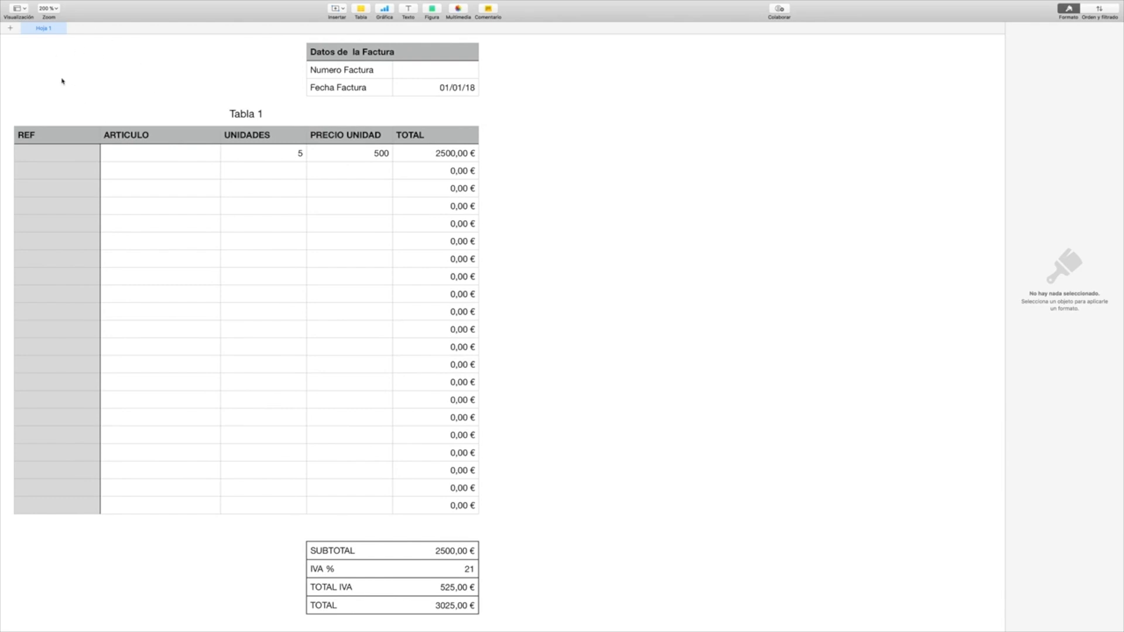
Step: Insert a new table of the Básica type into the invoice sheet
mouse_move(141, 5)
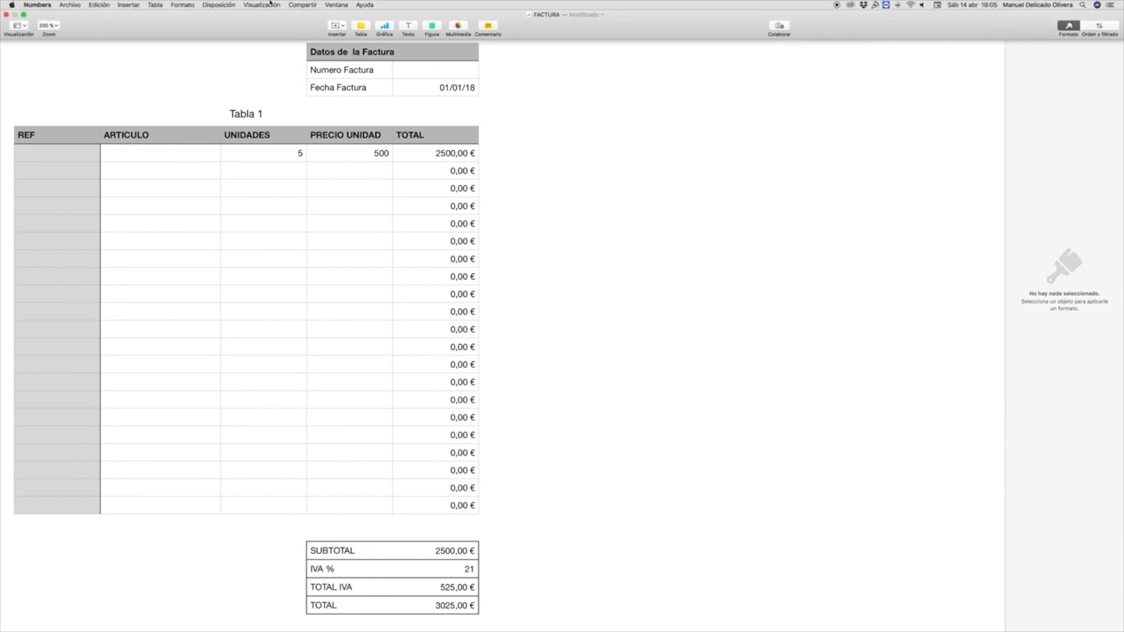
click(156, 5)
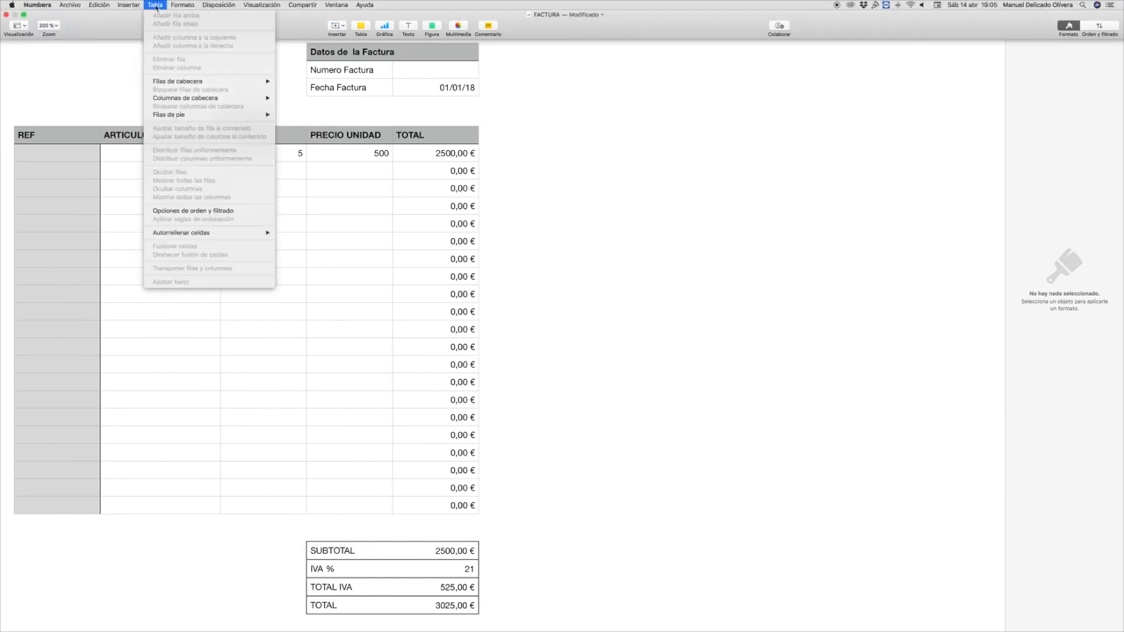
mouse_move(129, 5)
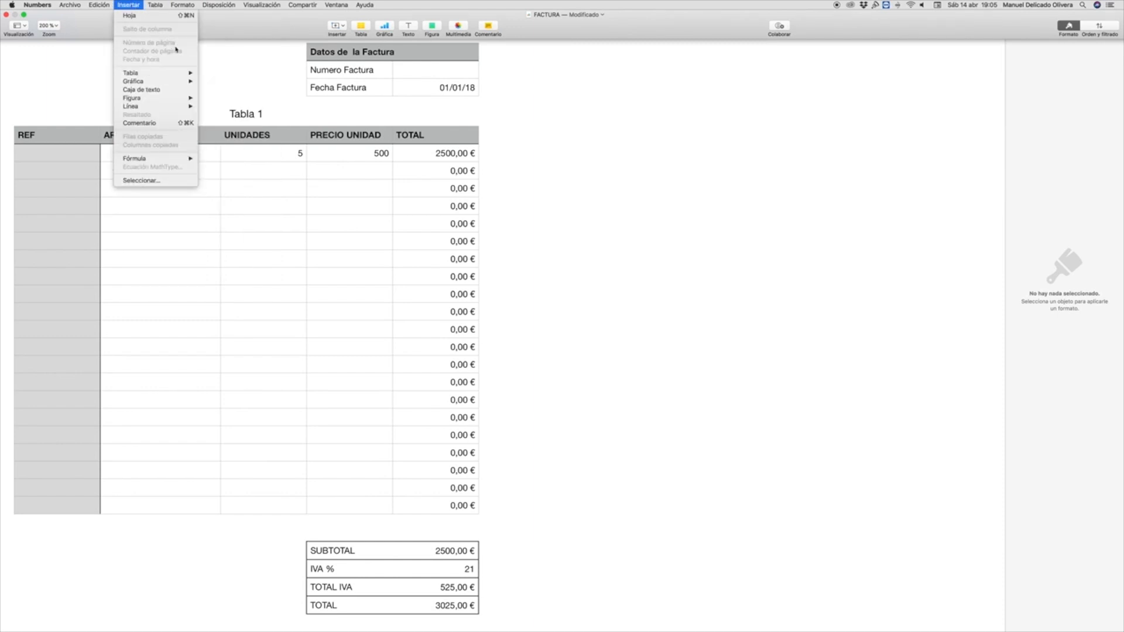
mouse_move(159, 75)
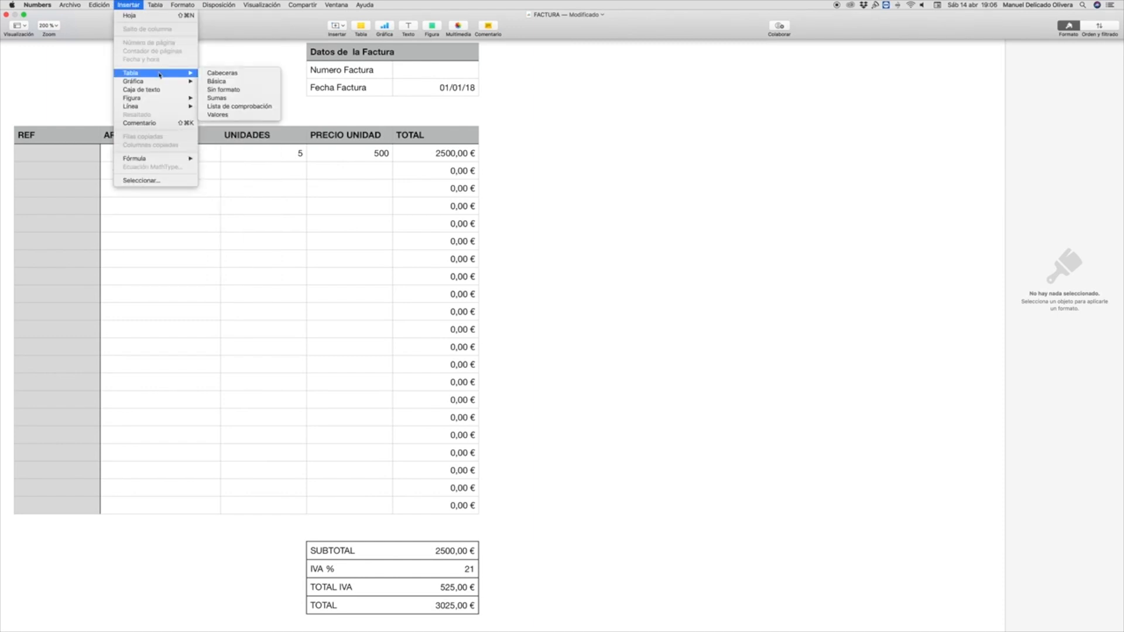
click(220, 84)
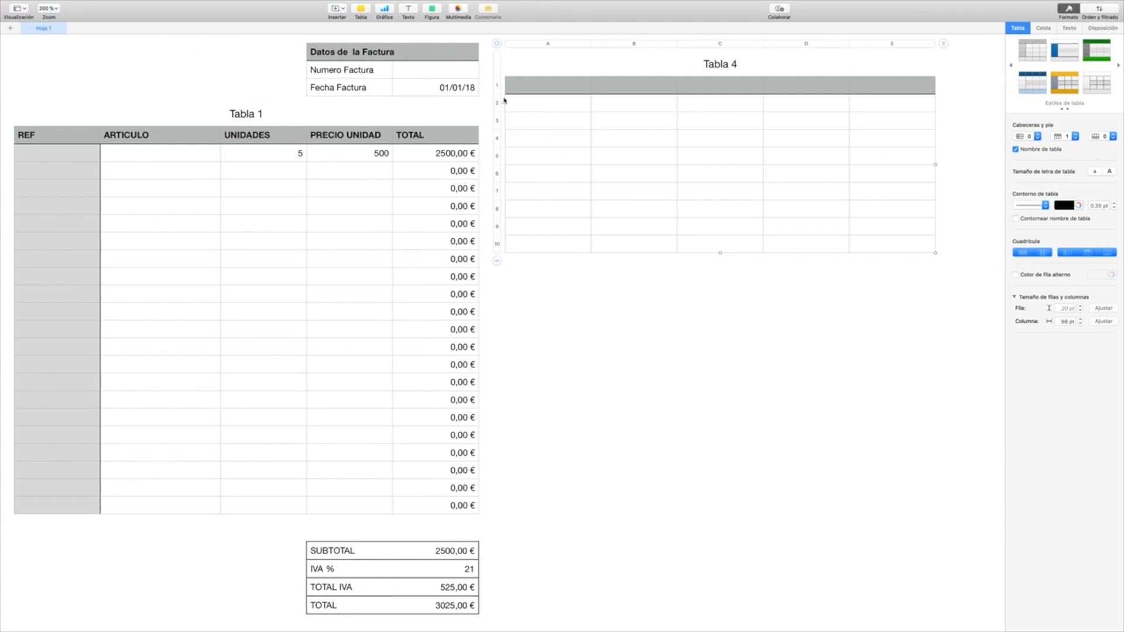
Step: Move the new table level with Tabla 1 and reduce it to two columns and four rows
drag(498, 46, 539, 95)
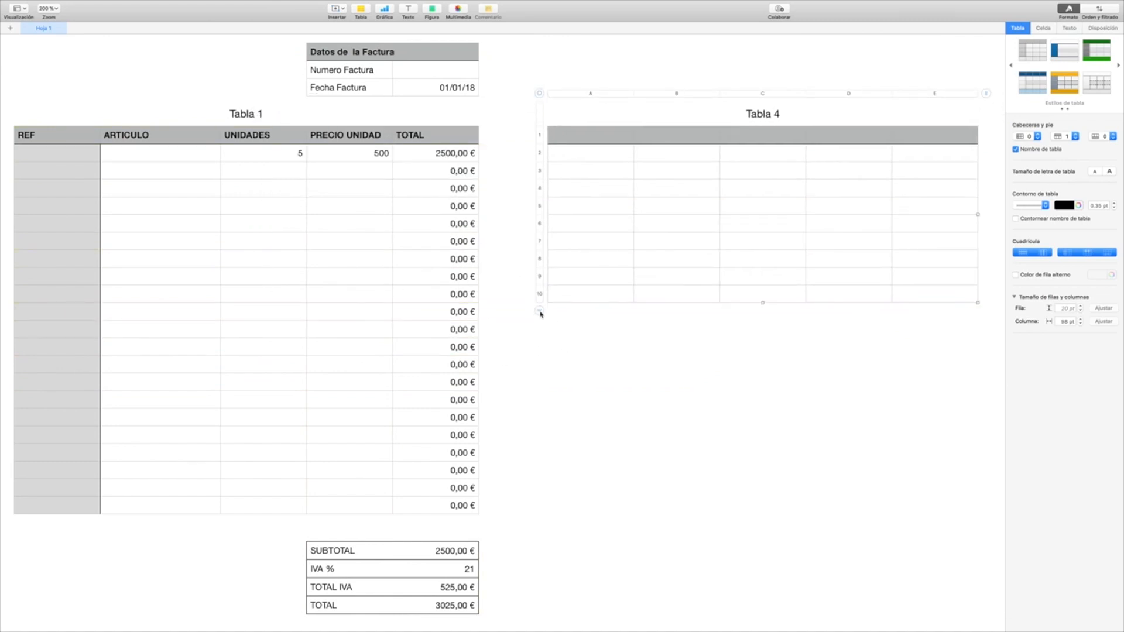
drag(541, 314, 547, 244)
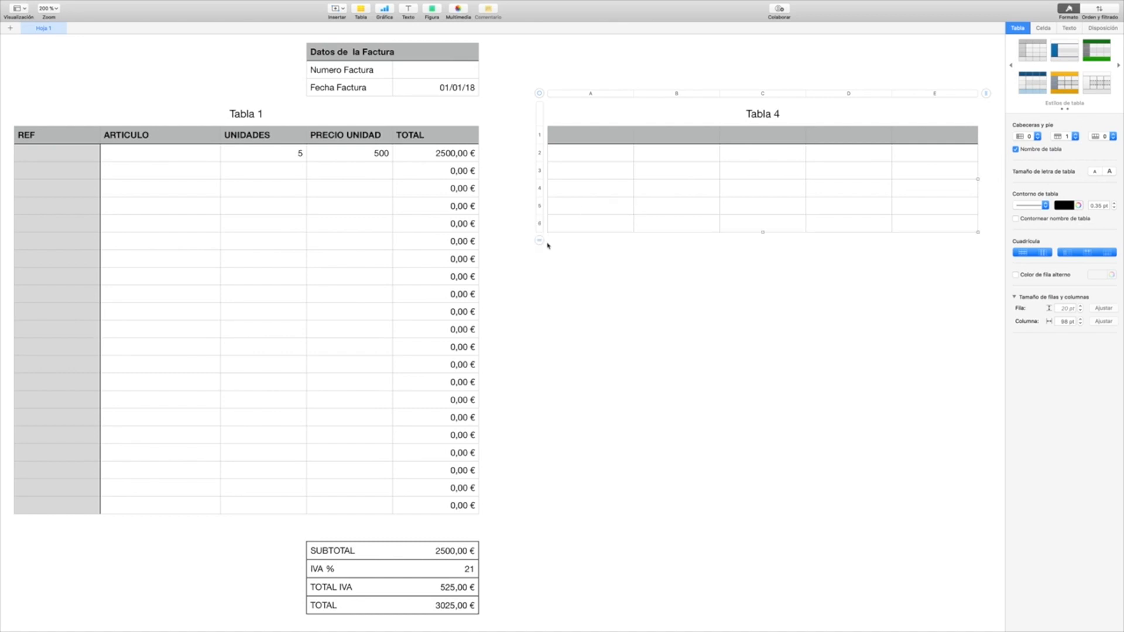
drag(986, 93, 812, 79)
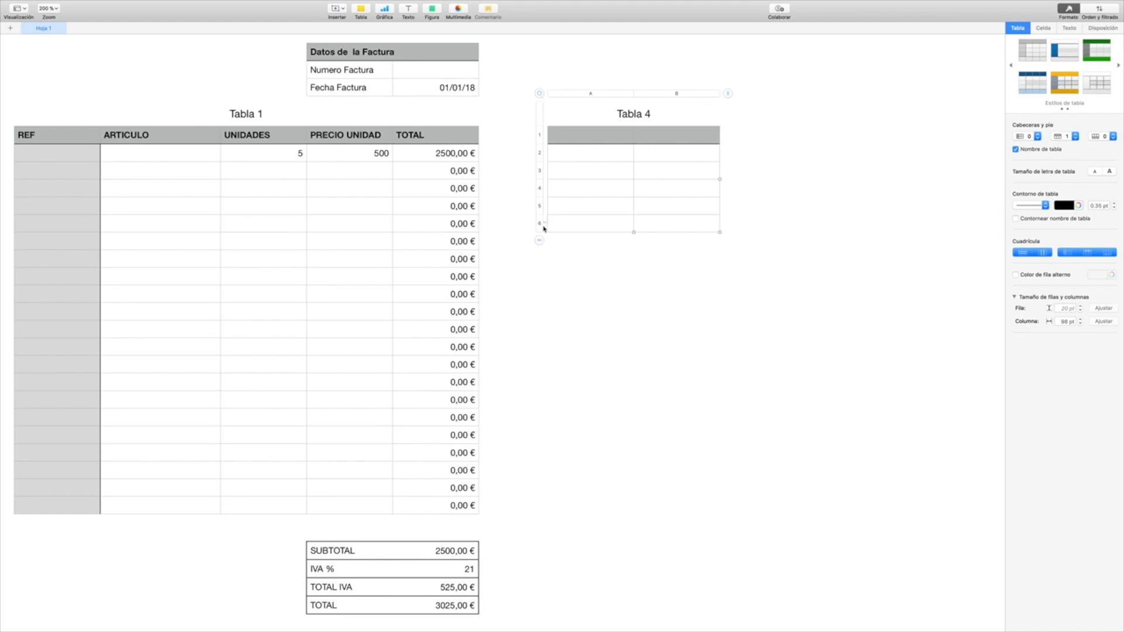
drag(539, 241, 535, 216)
Step: Move the new table above Tabla 1's REF and ARTICULO columns and delete its Tabla 4 title
drag(541, 96, 28, 44)
drag(30, 42, 26, 42)
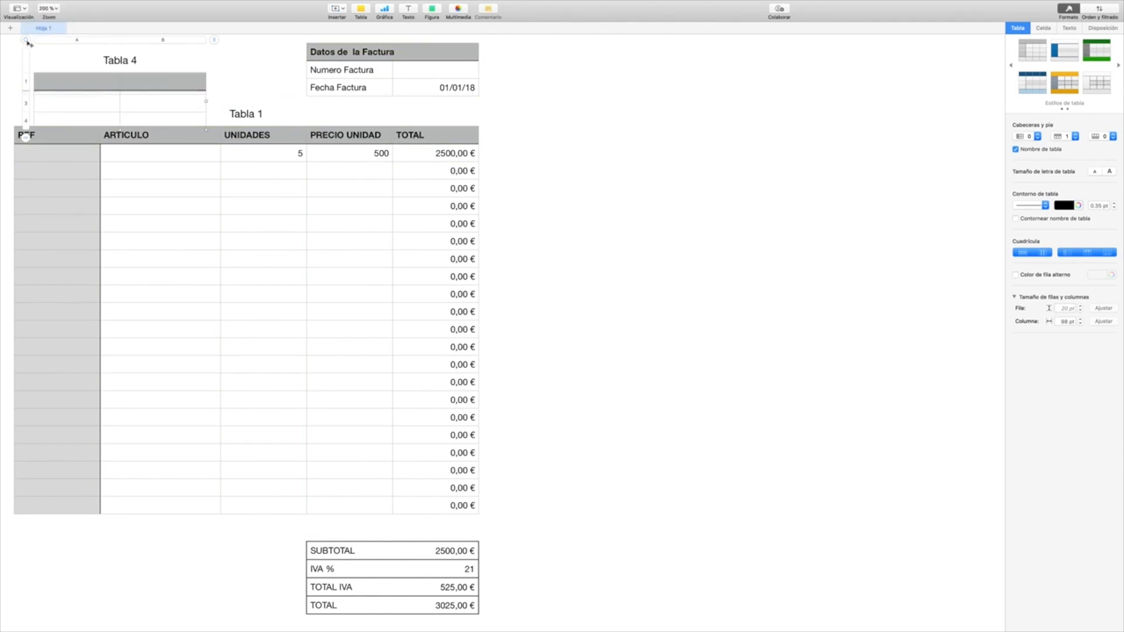
click(116, 69)
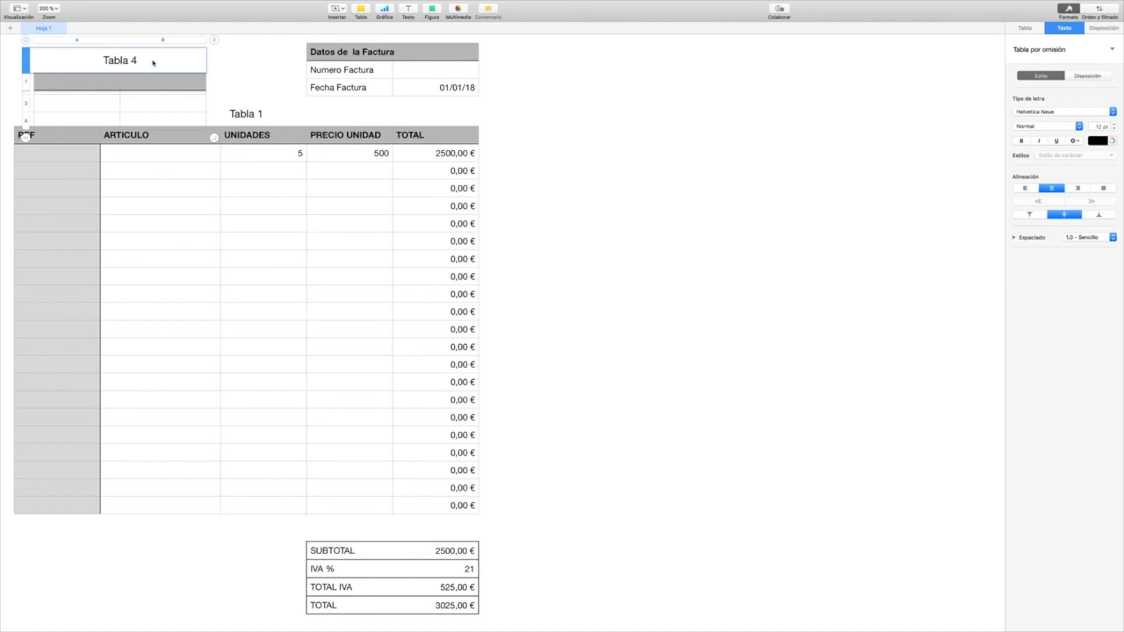
click(150, 63)
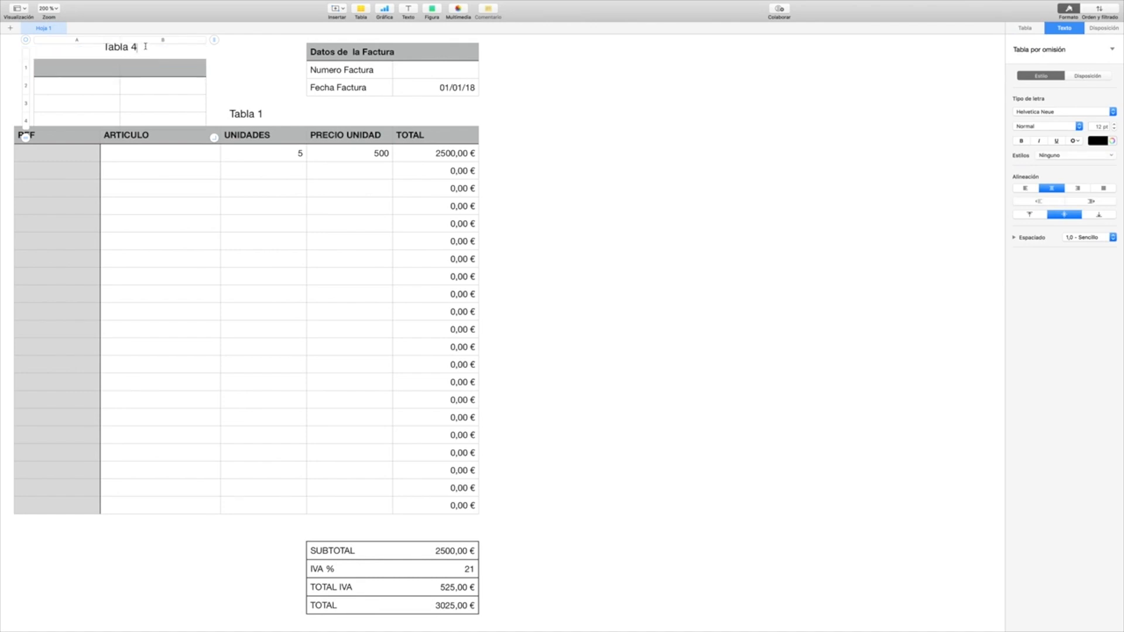
key(BackSpace)
key(BackSpace)
key(BackSpace)
key(BackSpace)
key(BackSpace)
key(BackSpace)
key(BackSpace)
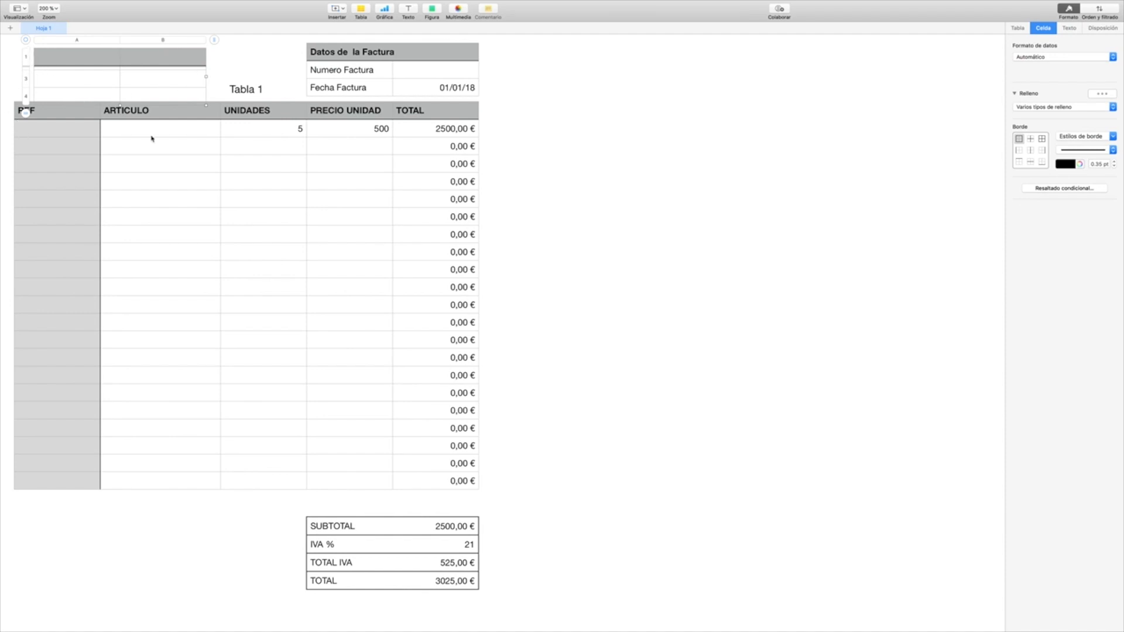
click(546, 211)
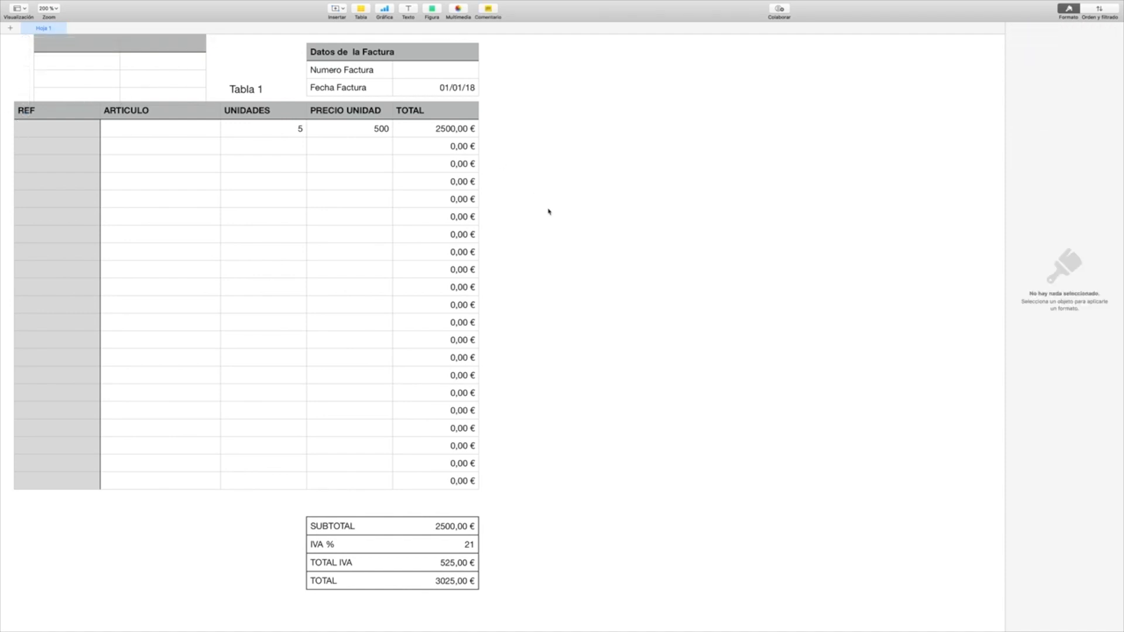
Step: Move Tabla 1 down slightly to make room for the small untitled table above it
click(25, 114)
drag(6, 69, 6, 85)
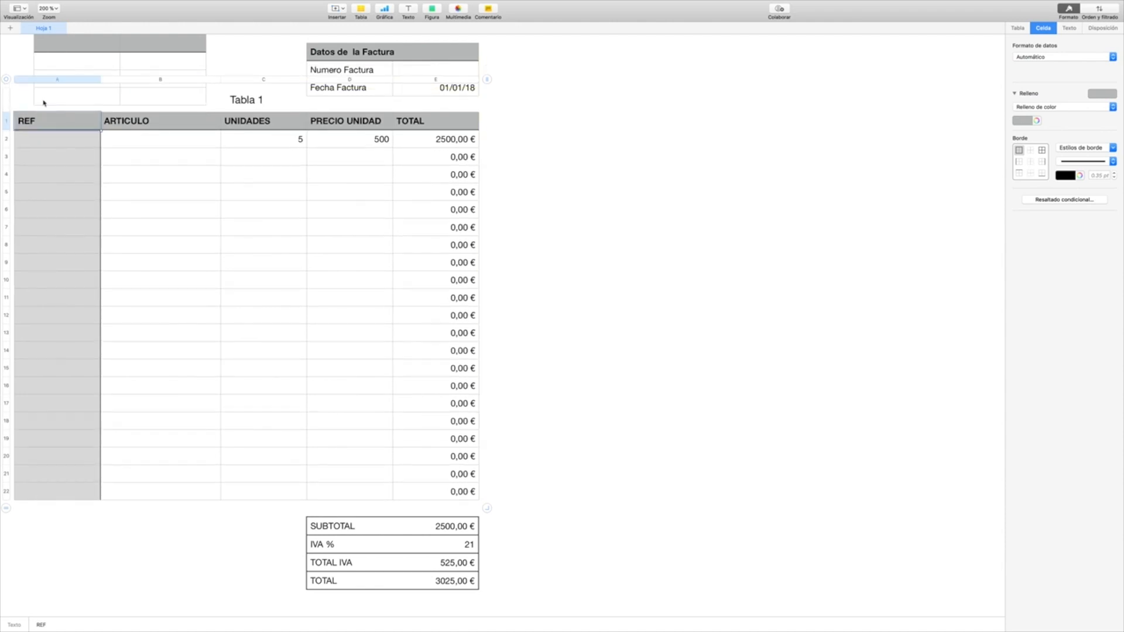
click(648, 522)
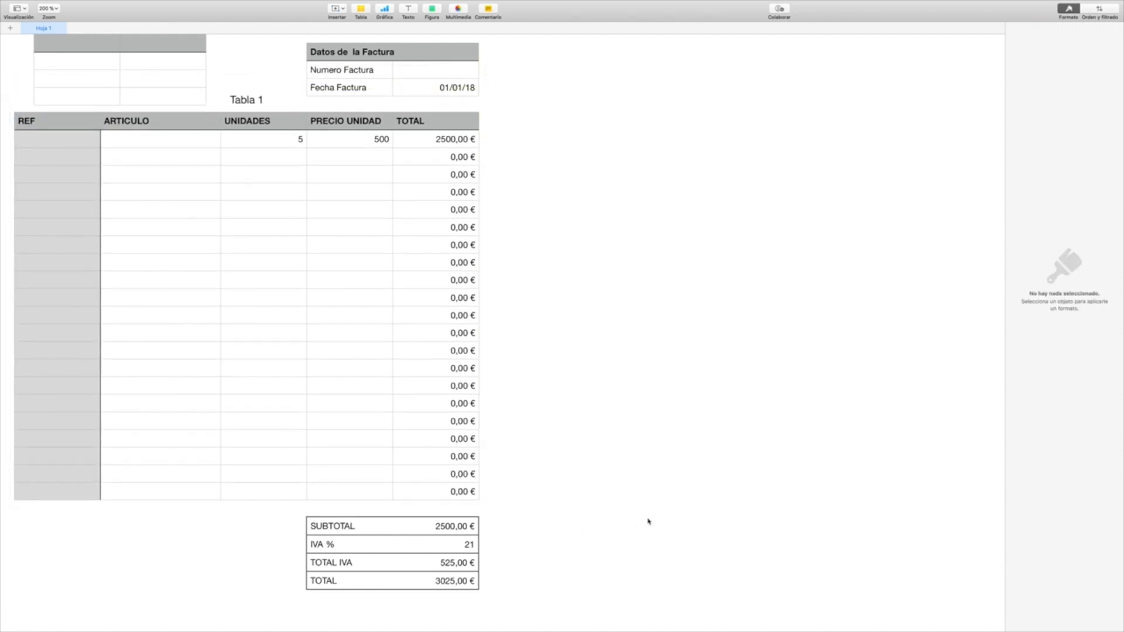
Step: Reposition the small untitled table so its header row lies fully inside the sheet, beside Datos de la Factura
click(183, 50)
drag(26, 41, 26, 53)
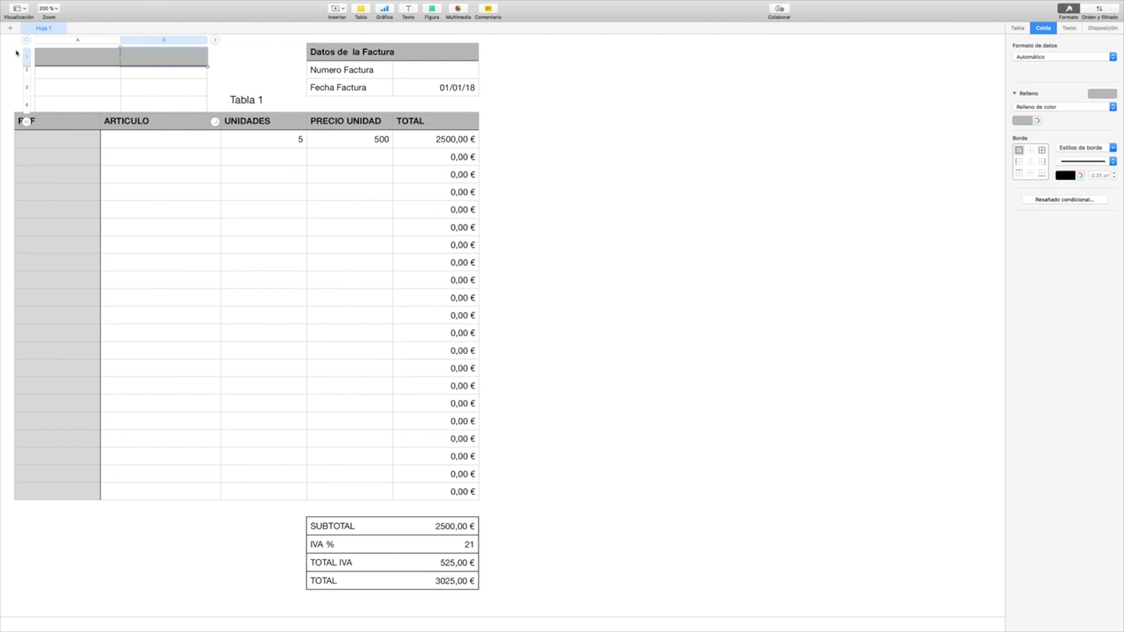
drag(26, 42, 27, 42)
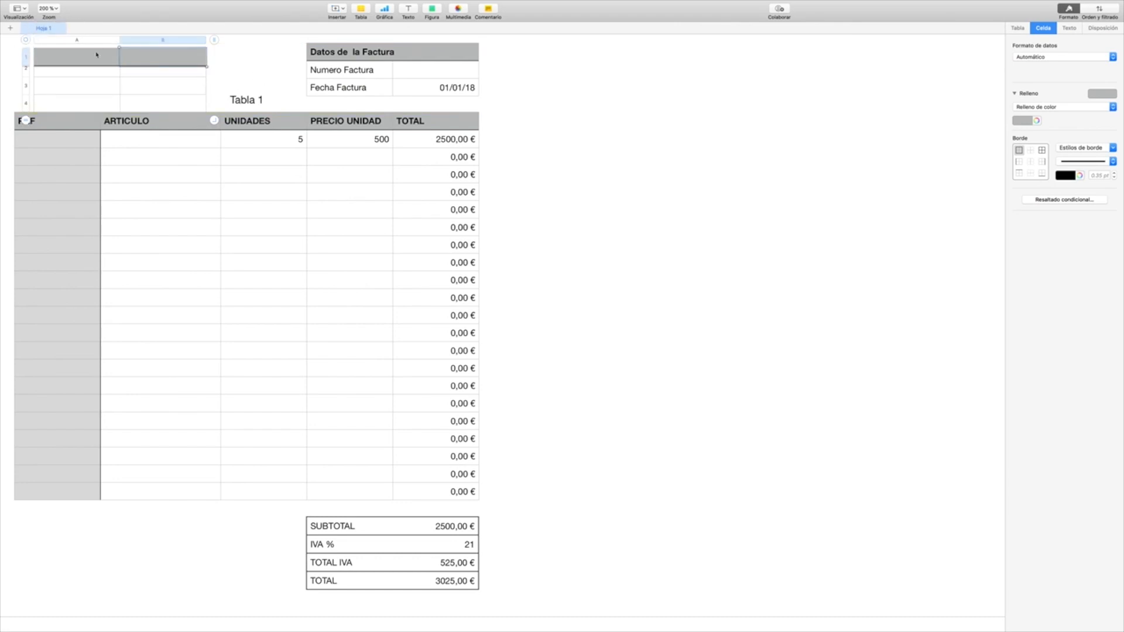
click(25, 41)
click(1, 123)
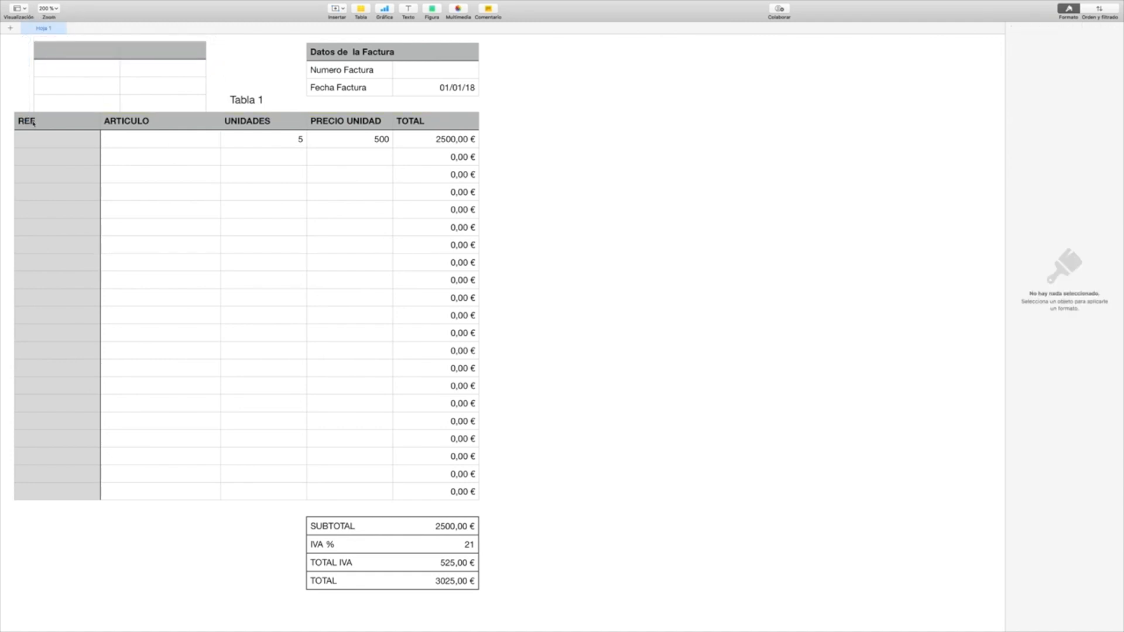
Step: Move Tabla 1 below the small untitled table and shift the totals table down to clear Tabla 1's last row
click(30, 123)
drag(6, 84, 4, 109)
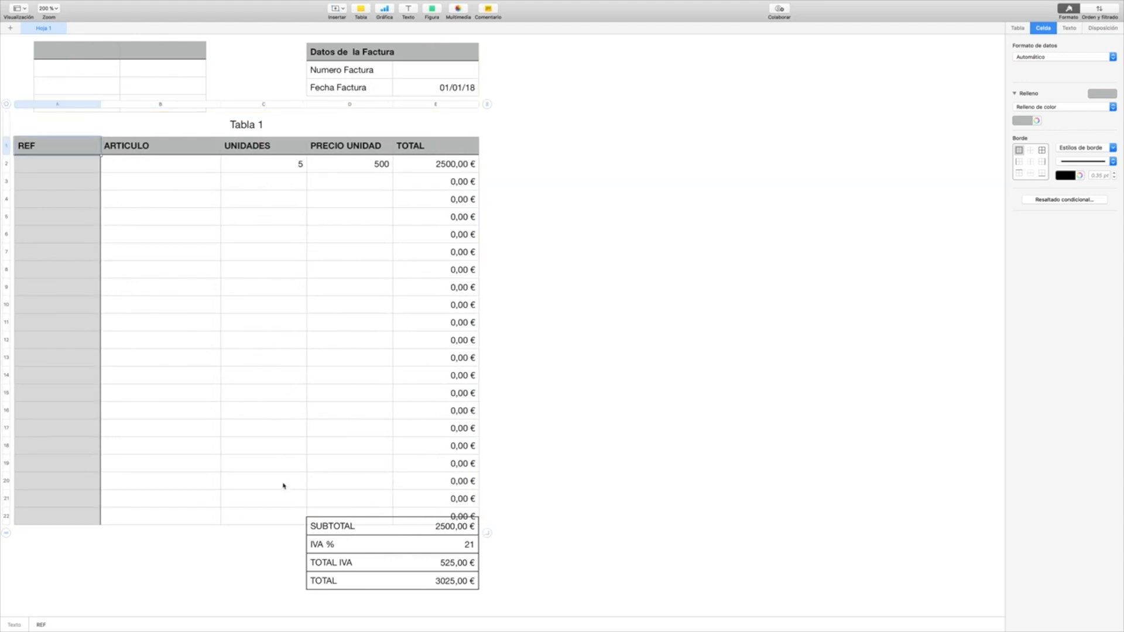
click(325, 527)
drag(298, 509, 298, 527)
click(602, 532)
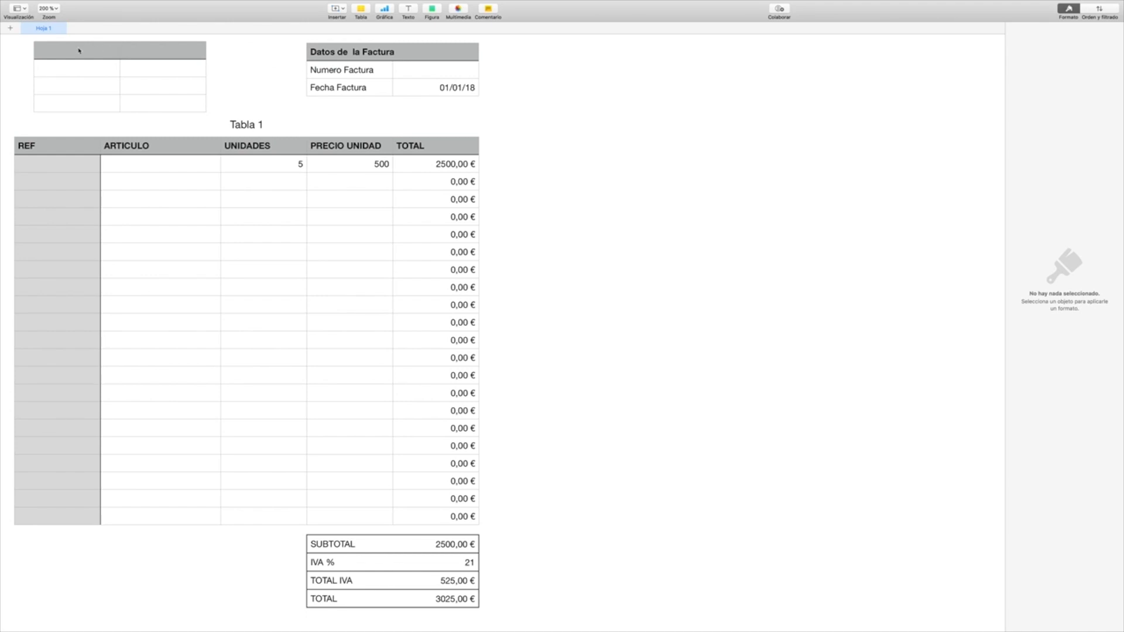
Step: Merge the two header cells of the small untitled table and enter "Datos del cliente" as the heading
click(151, 57)
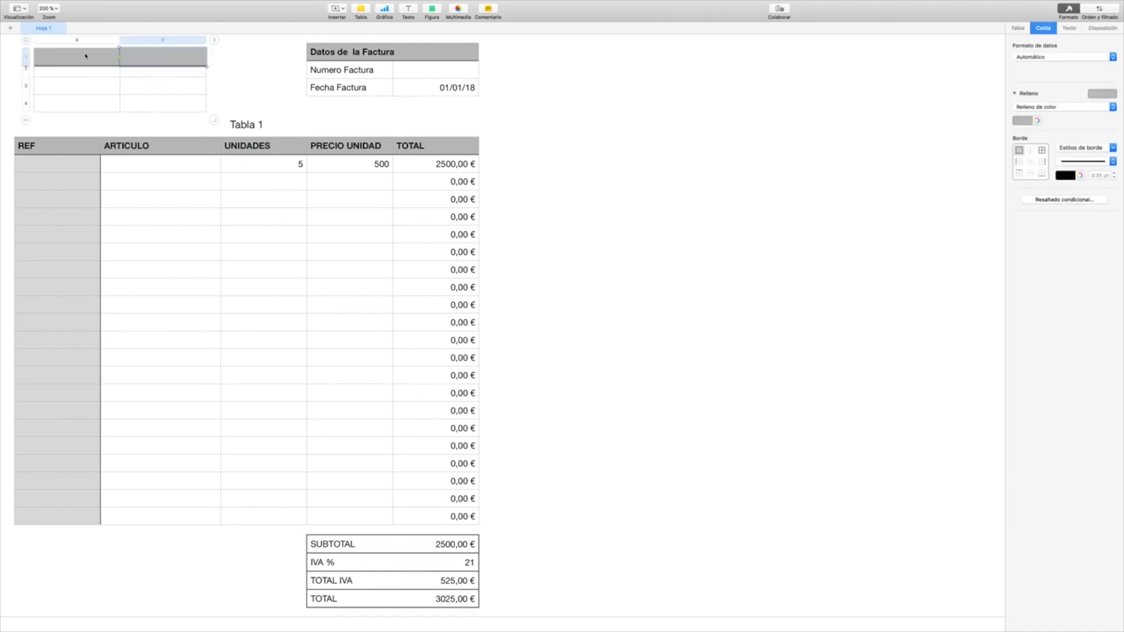
mouse_move(139, 62)
mouse_down()
mouse_move(107, 59)
mouse_move(133, 62)
mouse_up()
click(236, 68)
click(186, 56)
drag(186, 57, 103, 55)
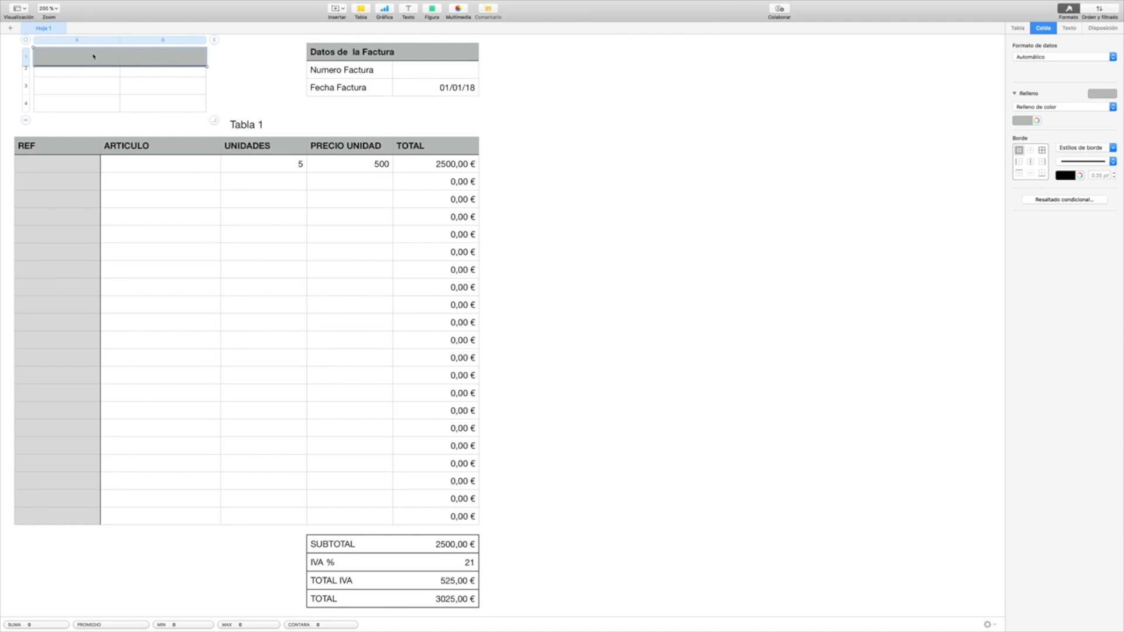
right_click(93, 56)
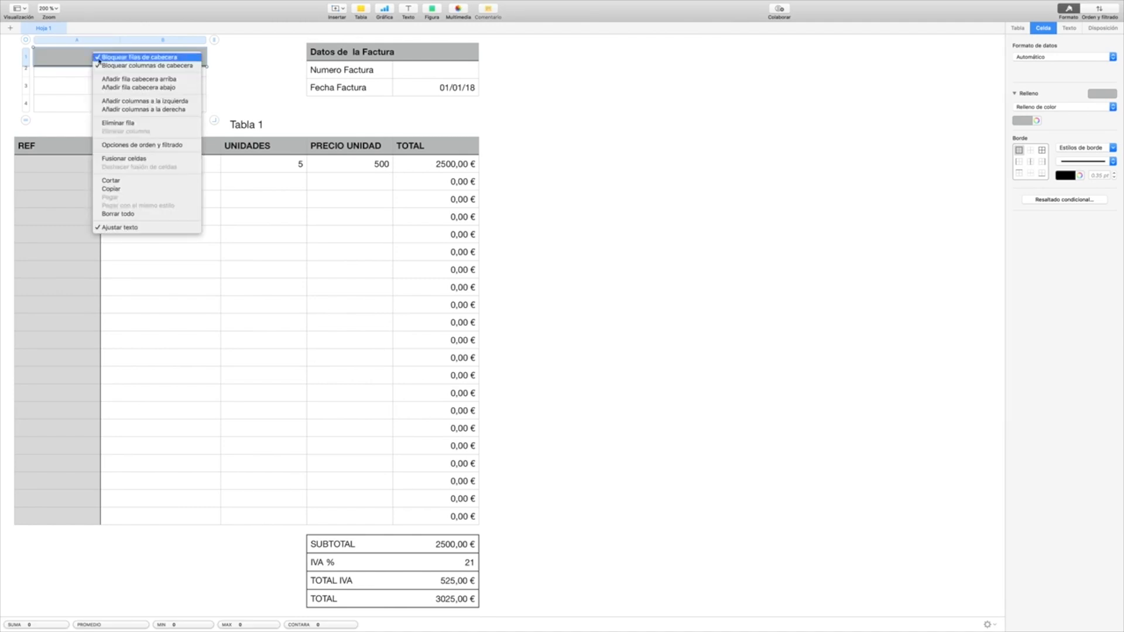
click(140, 159)
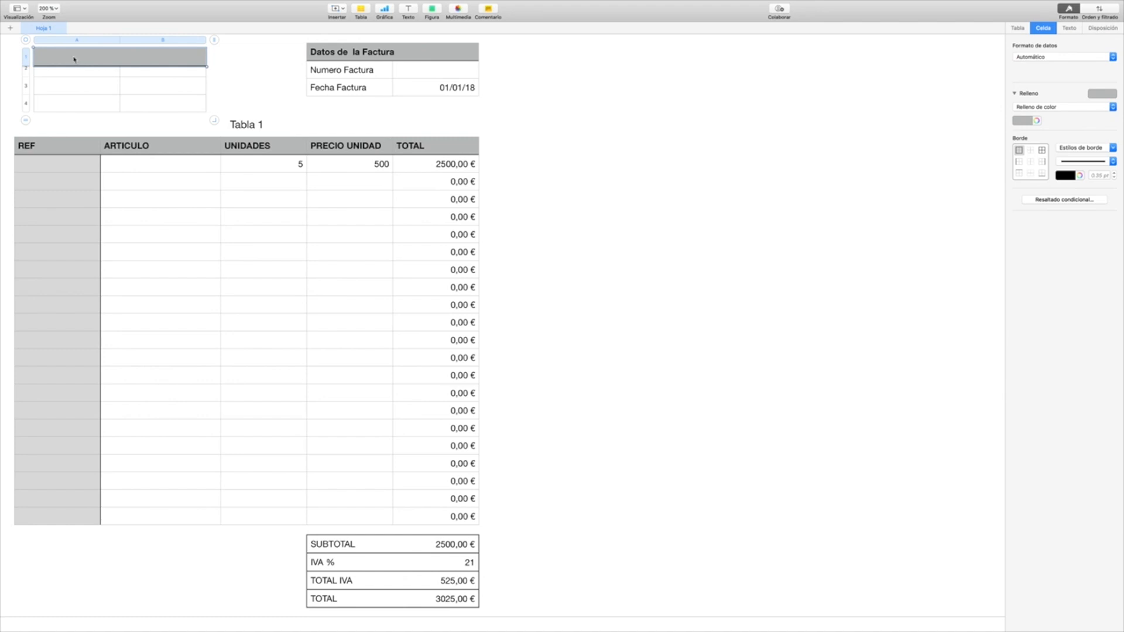
text(Datos del cliente)
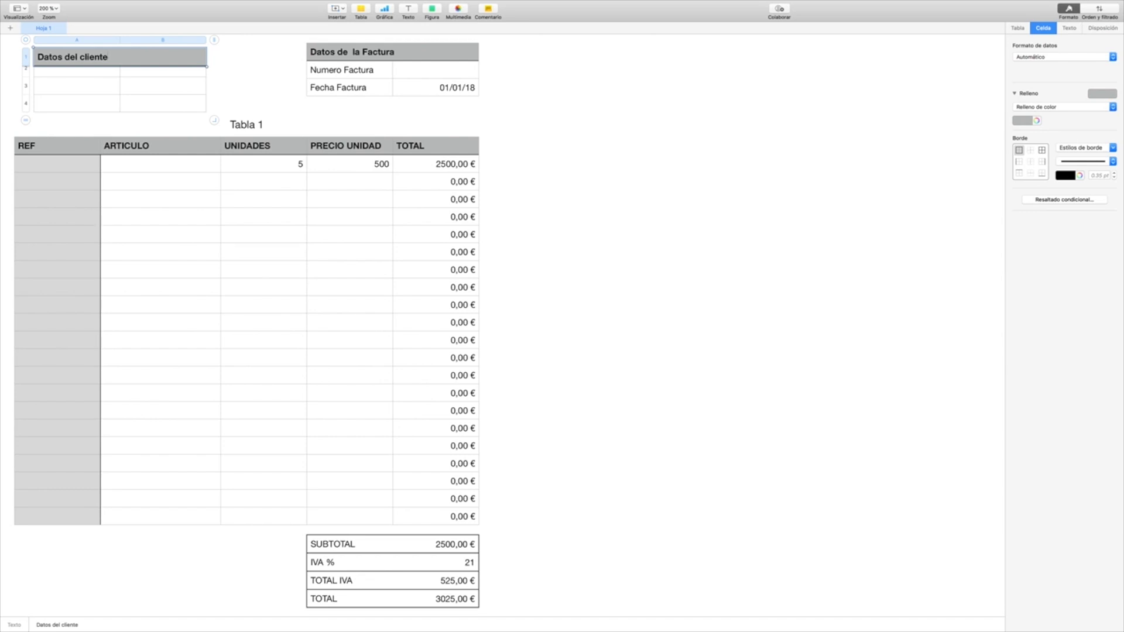
Step: Enter the row labels "Nombre", "Dirección" and "NIF:" in the first column of the Datos del cliente table
click(264, 63)
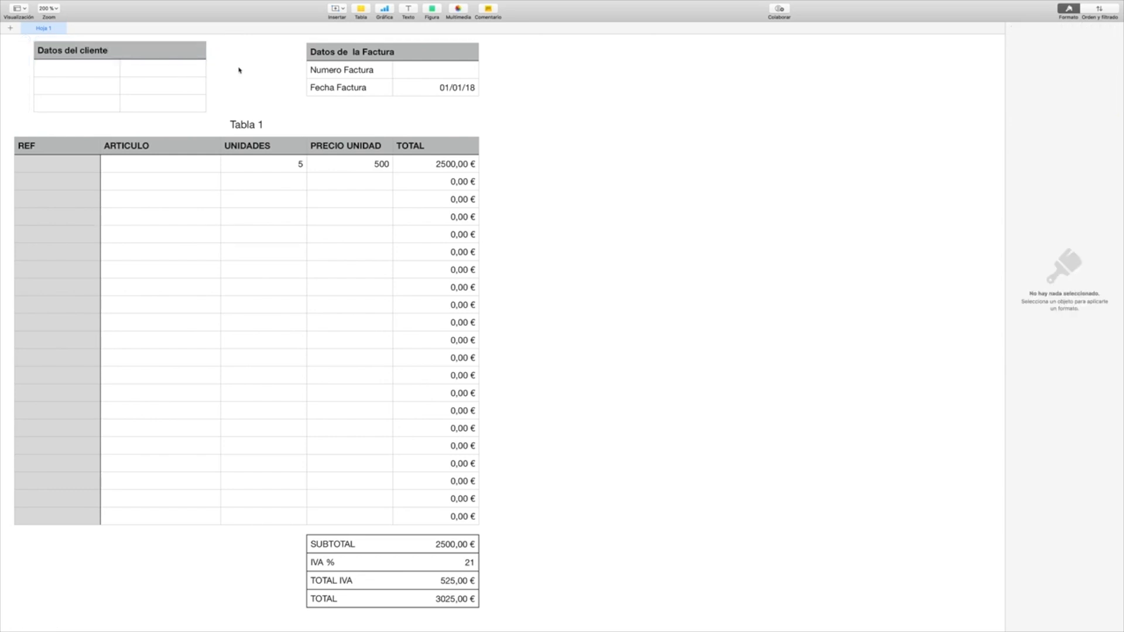
click(71, 75)
text(Nombre)
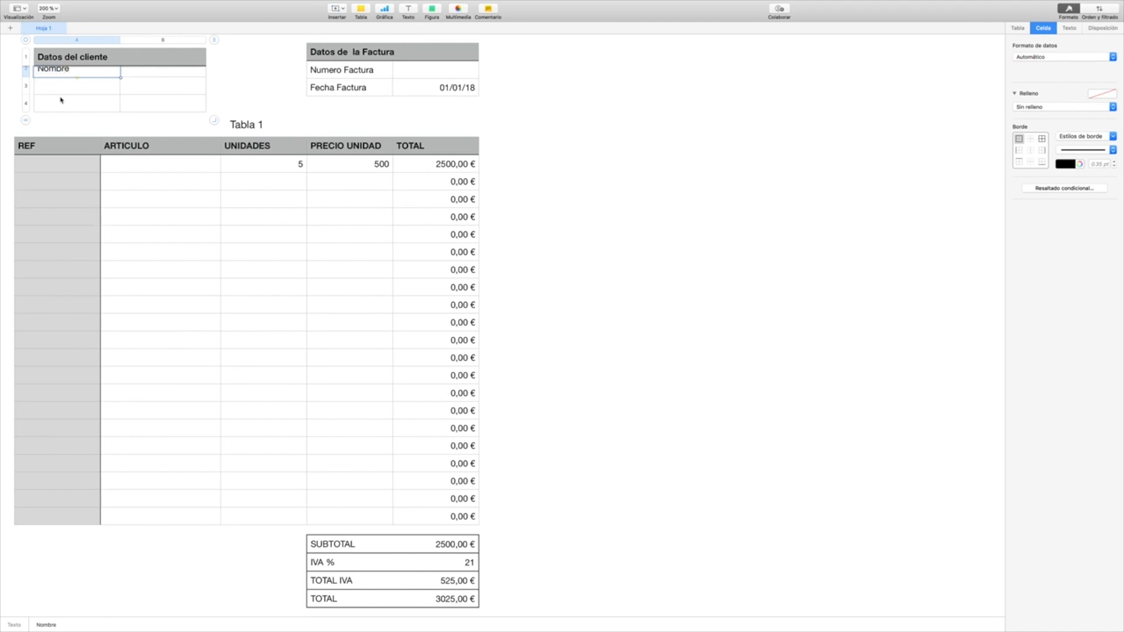
click(64, 85)
text(Direccion)
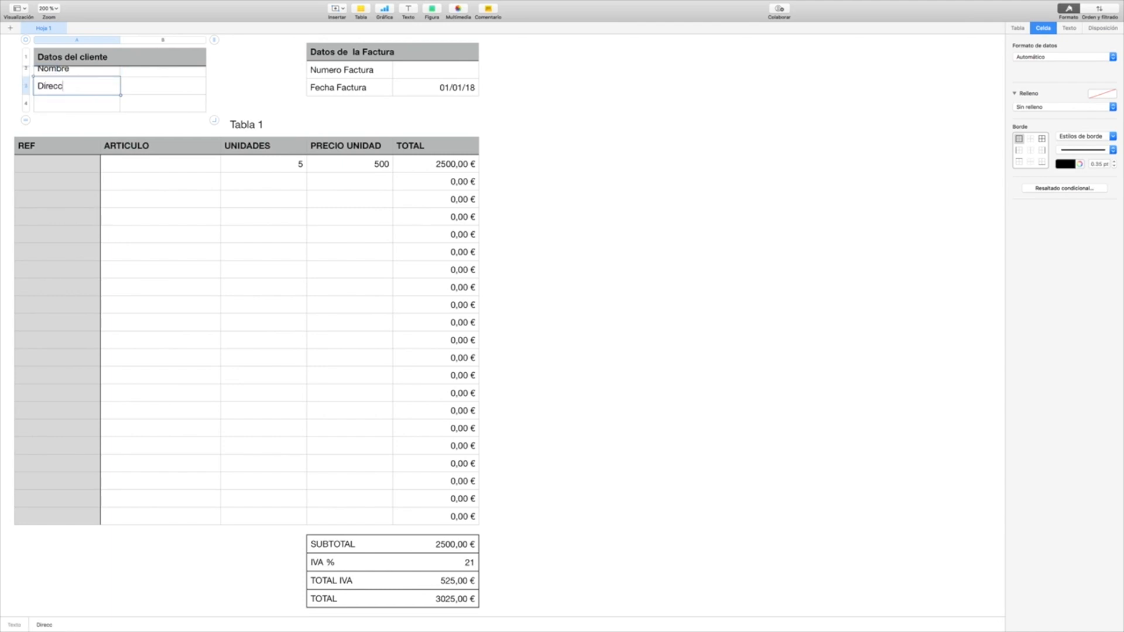
click(99, 109)
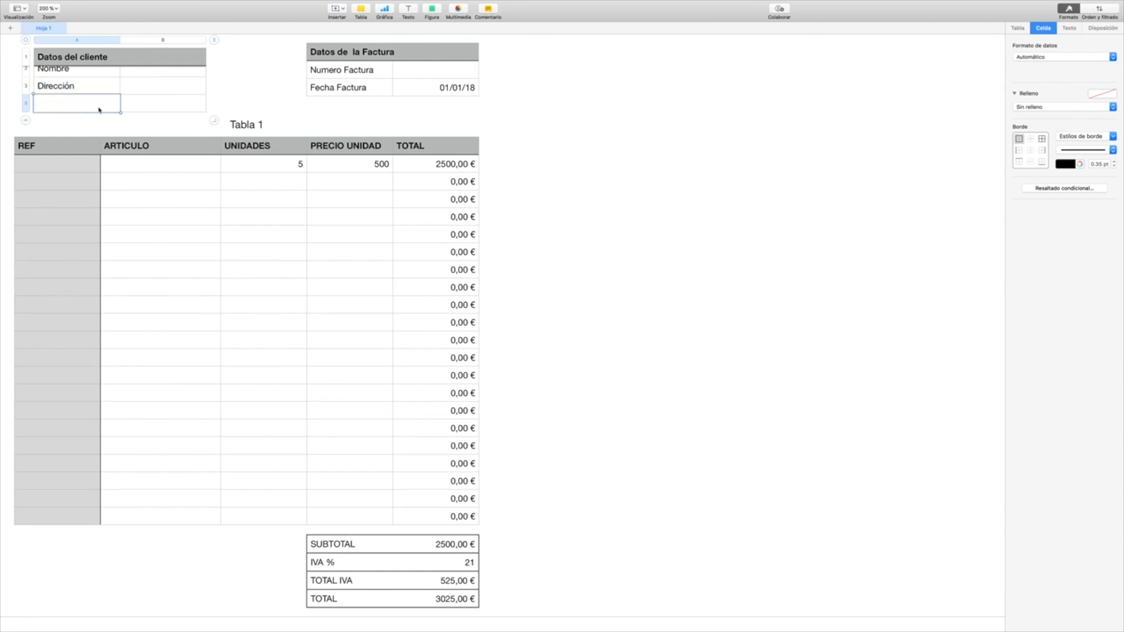
text(NIF)
click(275, 74)
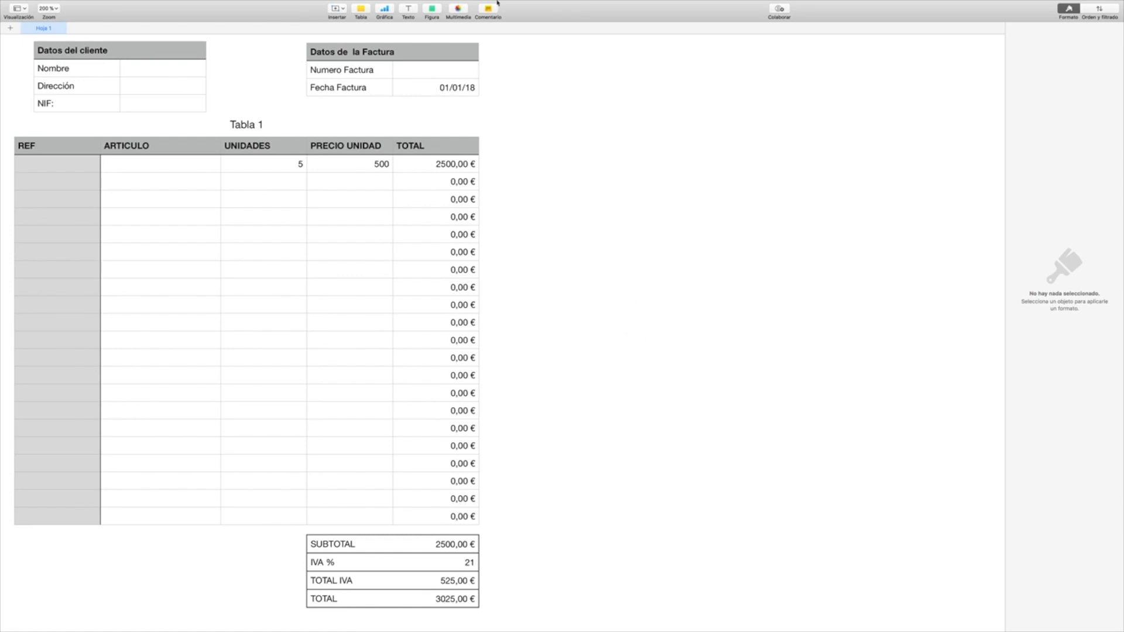
Step: Save the FACTURA spreadsheet and close its window
mouse_move(506, 2)
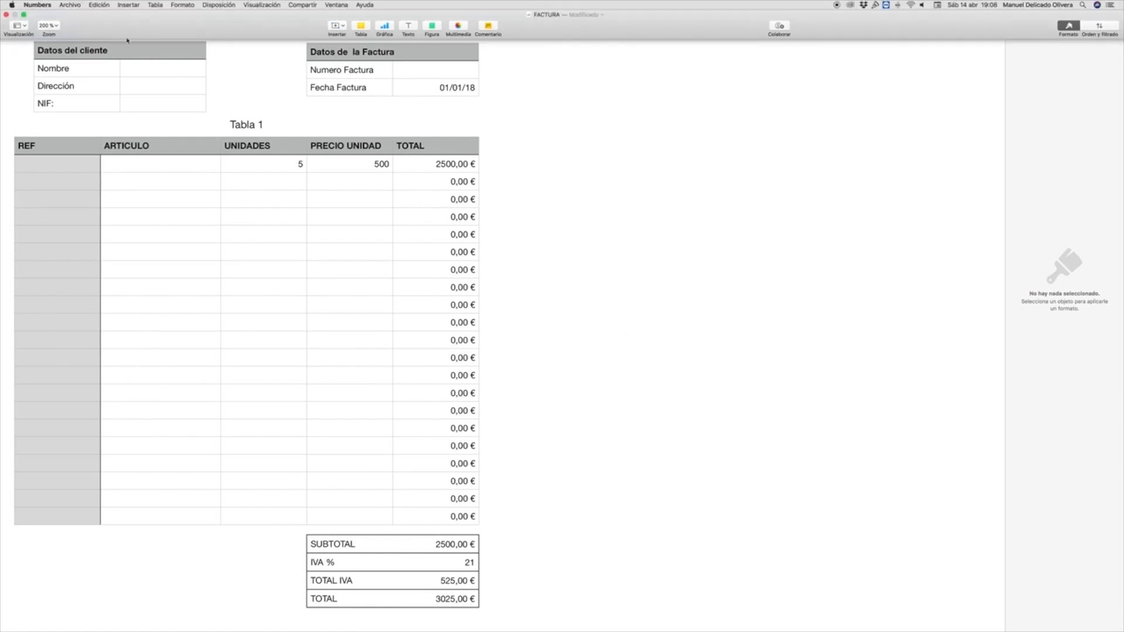
click(69, 4)
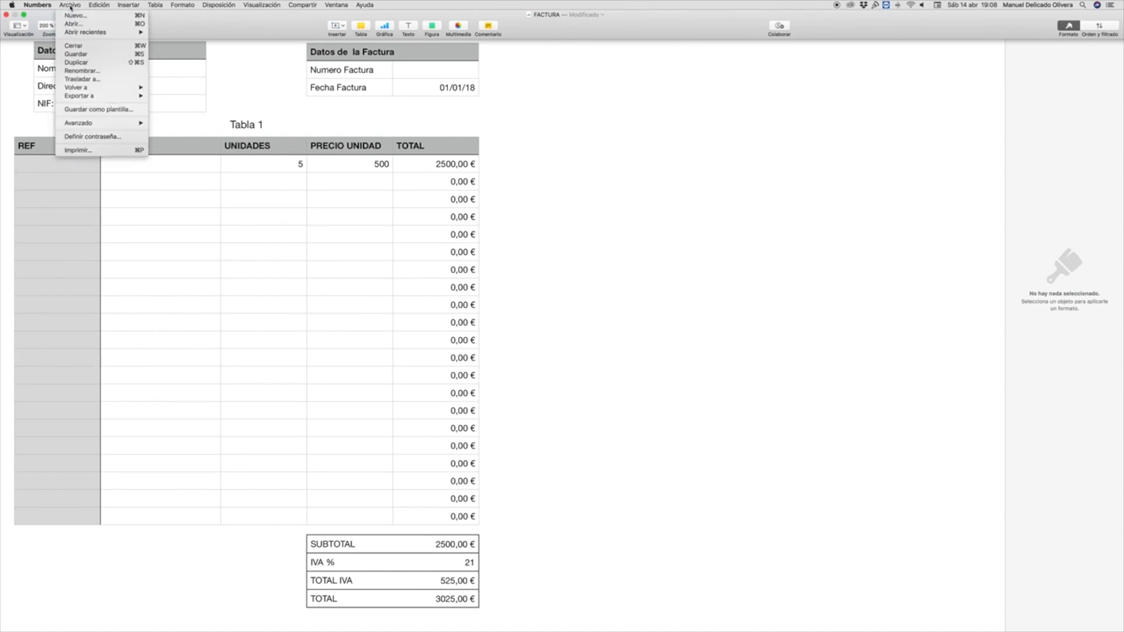
click(75, 54)
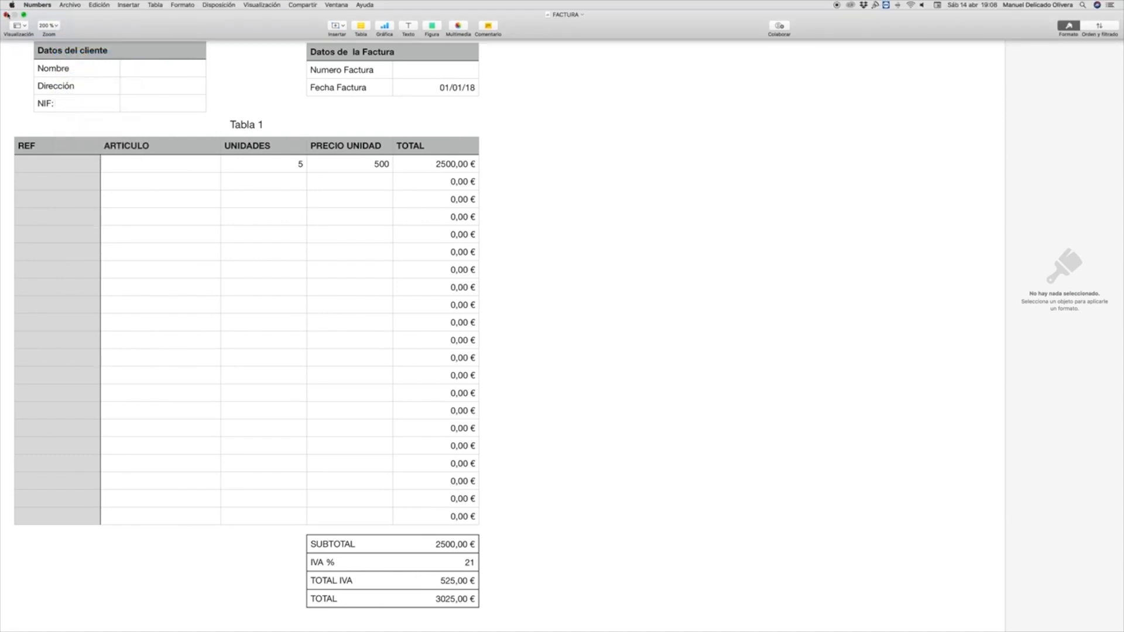
click(6, 14)
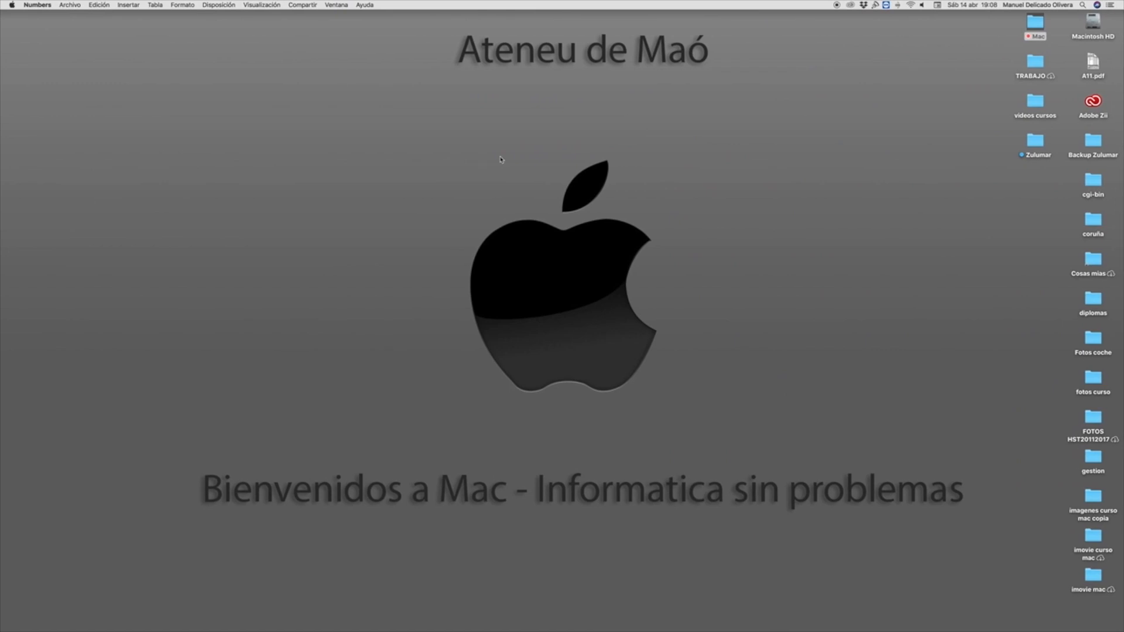